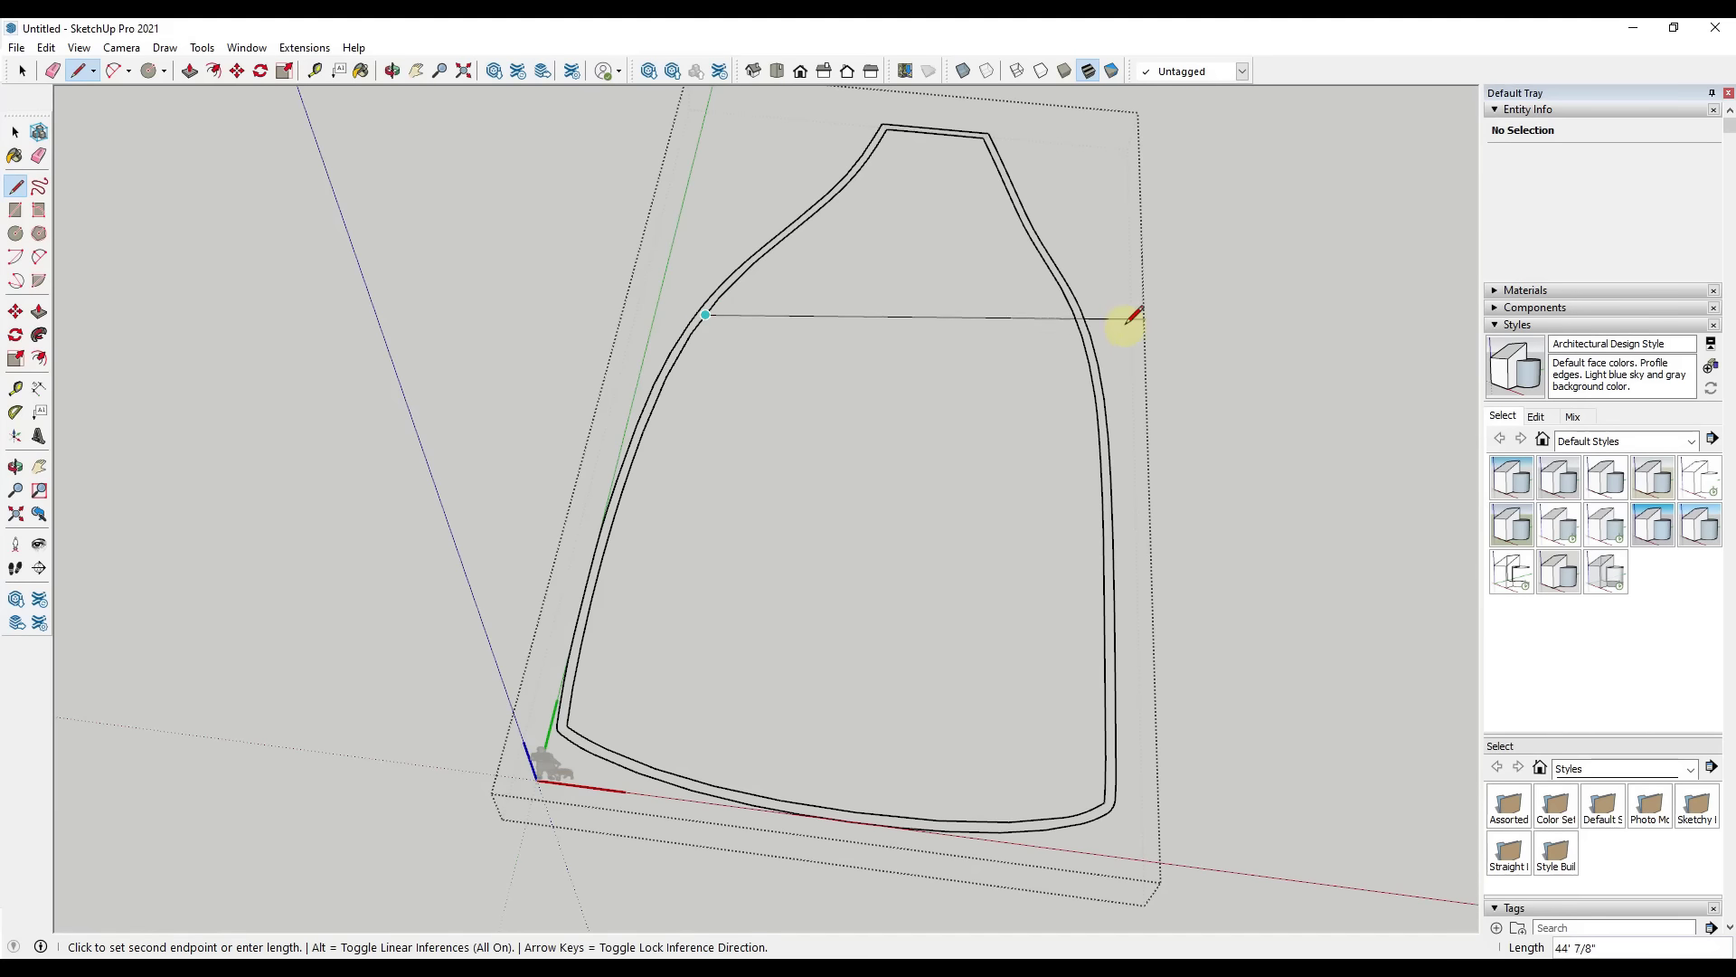
Draw a line across the bottle outline to fill its interior with a face, and erase that helper line.
click(1083, 337)
key(e)
click(1020, 329)
key(space)
scroll(957, 371, down, 3)
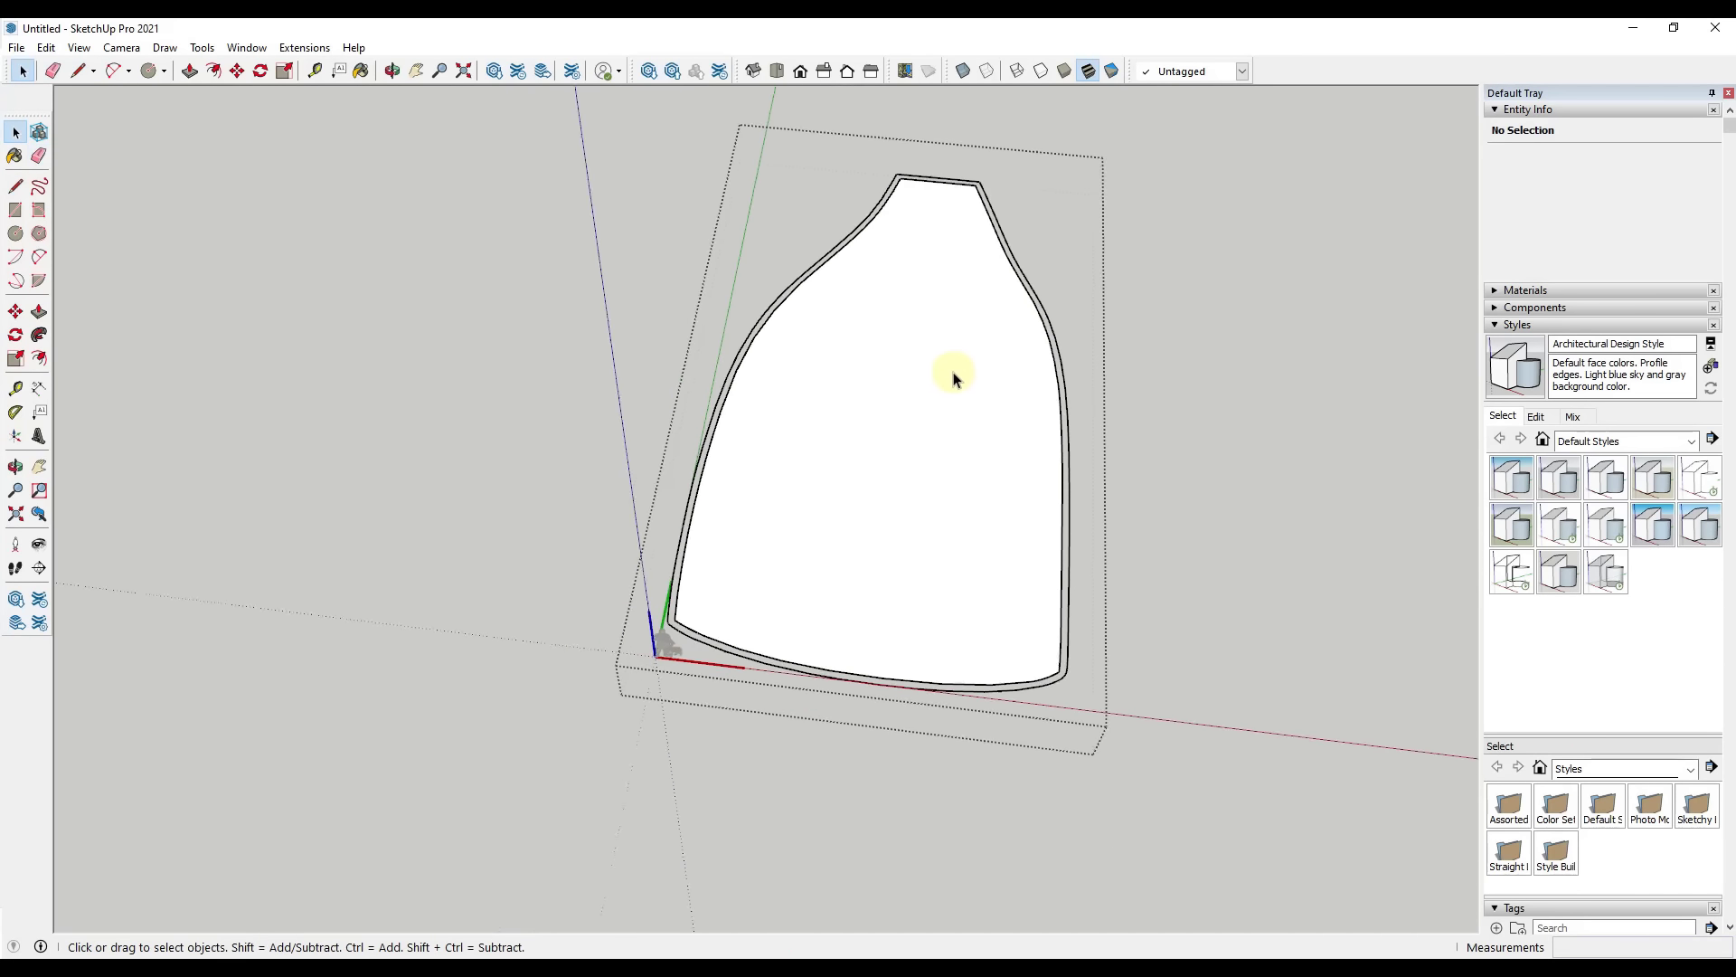
Fill the rim between the inner and outer bottle outlines by drawing short bridging edges near the lower corner, and erase the bridging edges.
middle_drag(1007, 501, 1022, 524)
key(l)
scroll(1055, 554, up, 5)
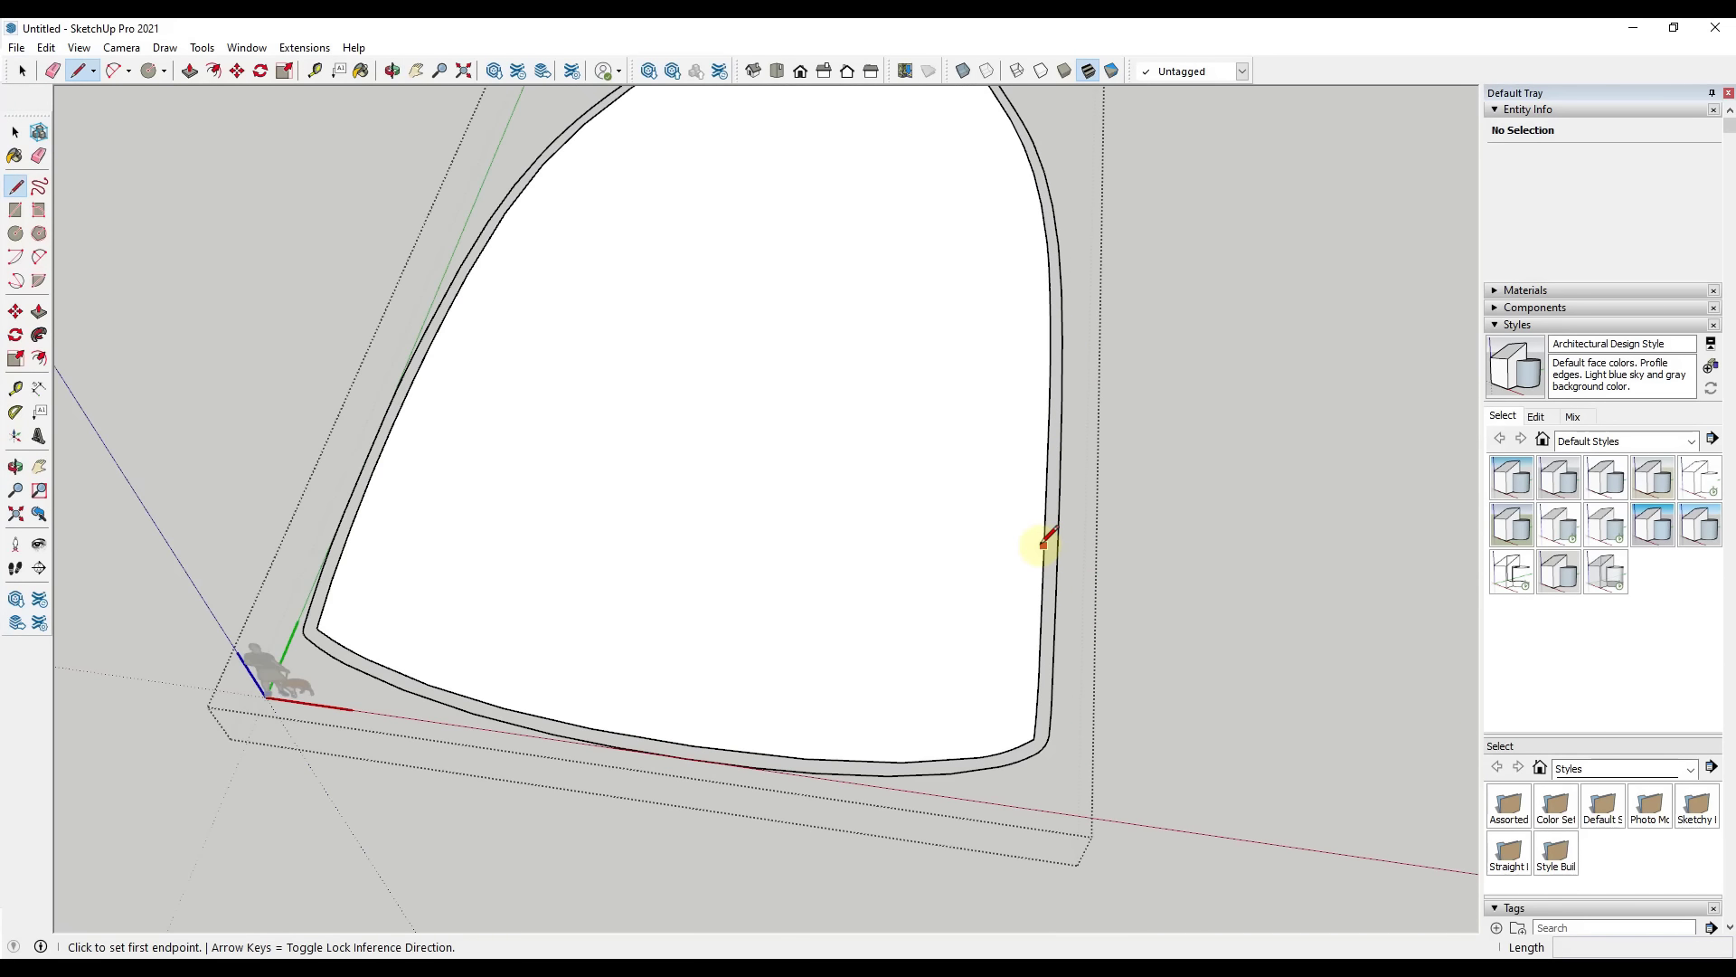
click(1057, 546)
key(space)
scroll(1032, 746, up, 3)
key(l)
click(1044, 724)
click(1059, 730)
key(e)
scroll(1043, 740, down, 6)
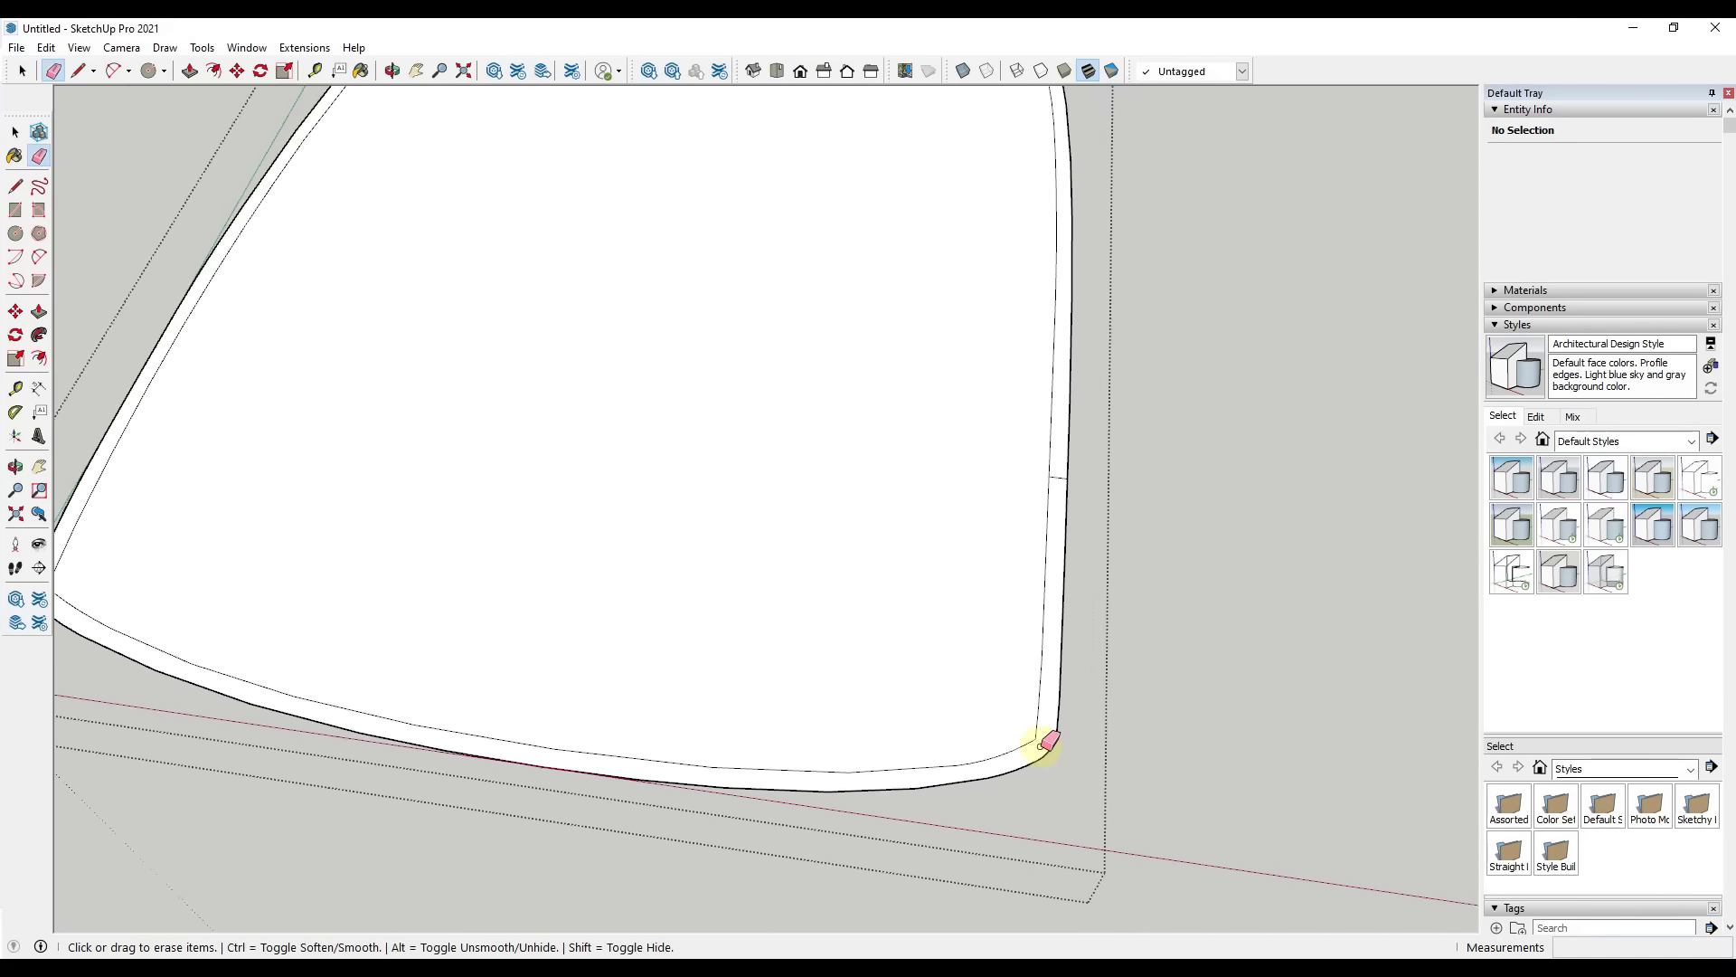
Extrude the bottle's rim face upward about 1' 10" with Push/Pull.
middle_drag(995, 520, 965, 480)
key(p)
click(1055, 500)
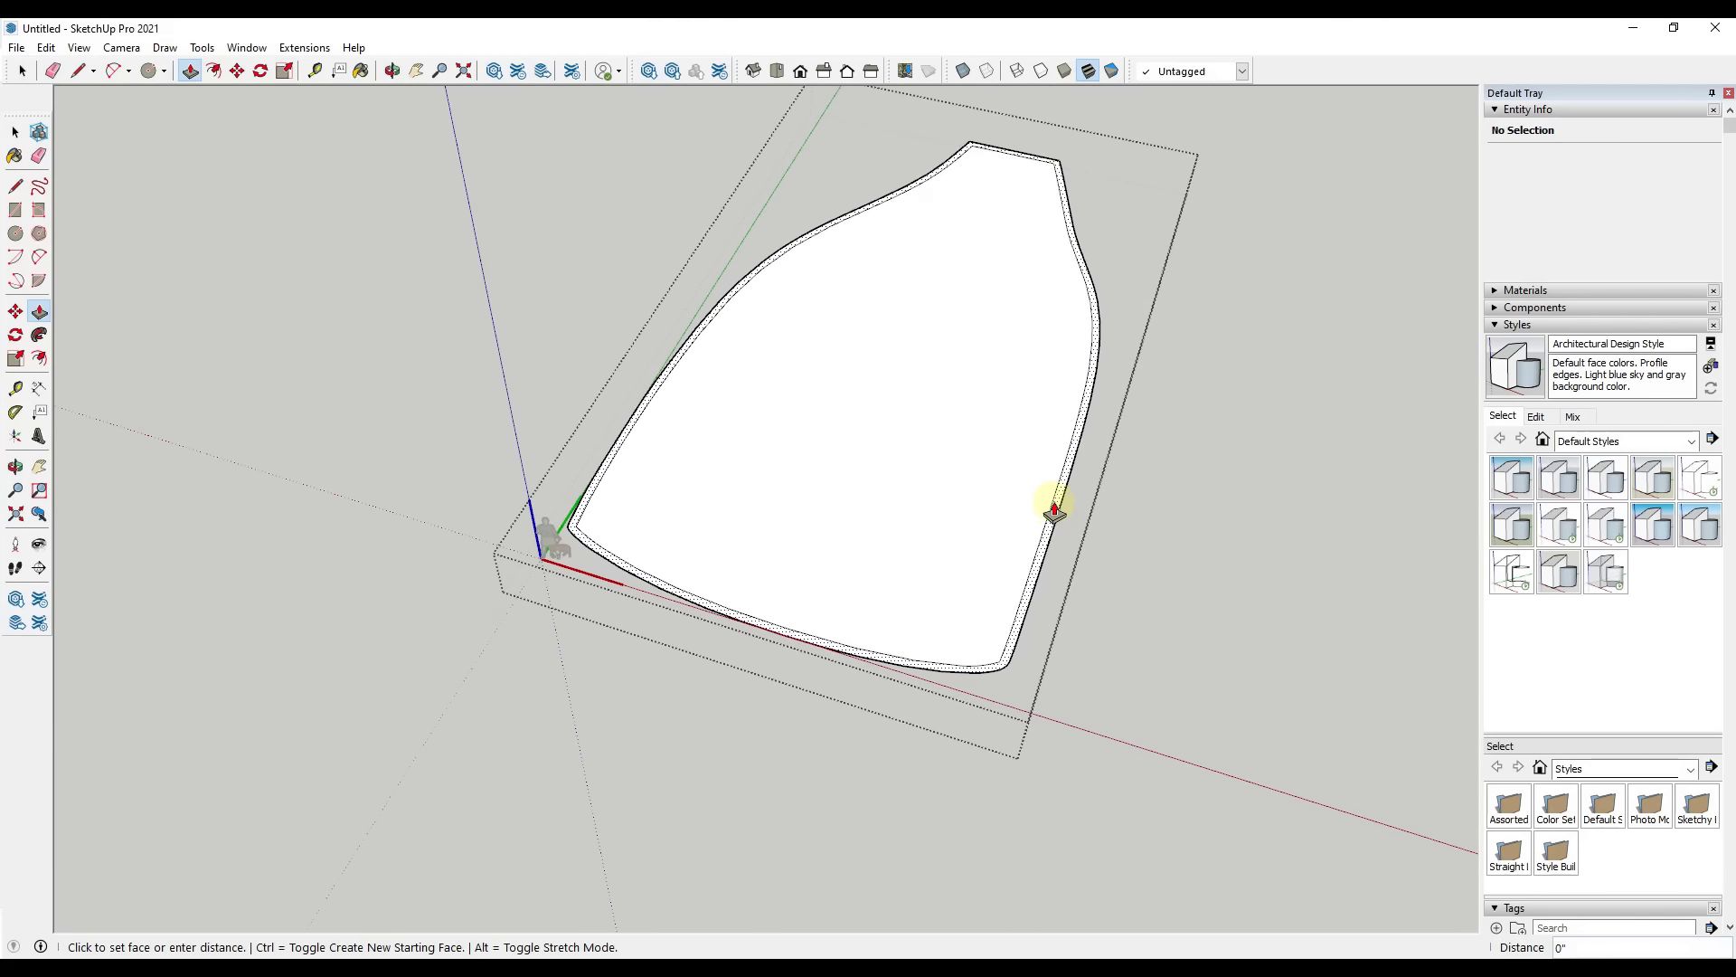
click(1065, 499)
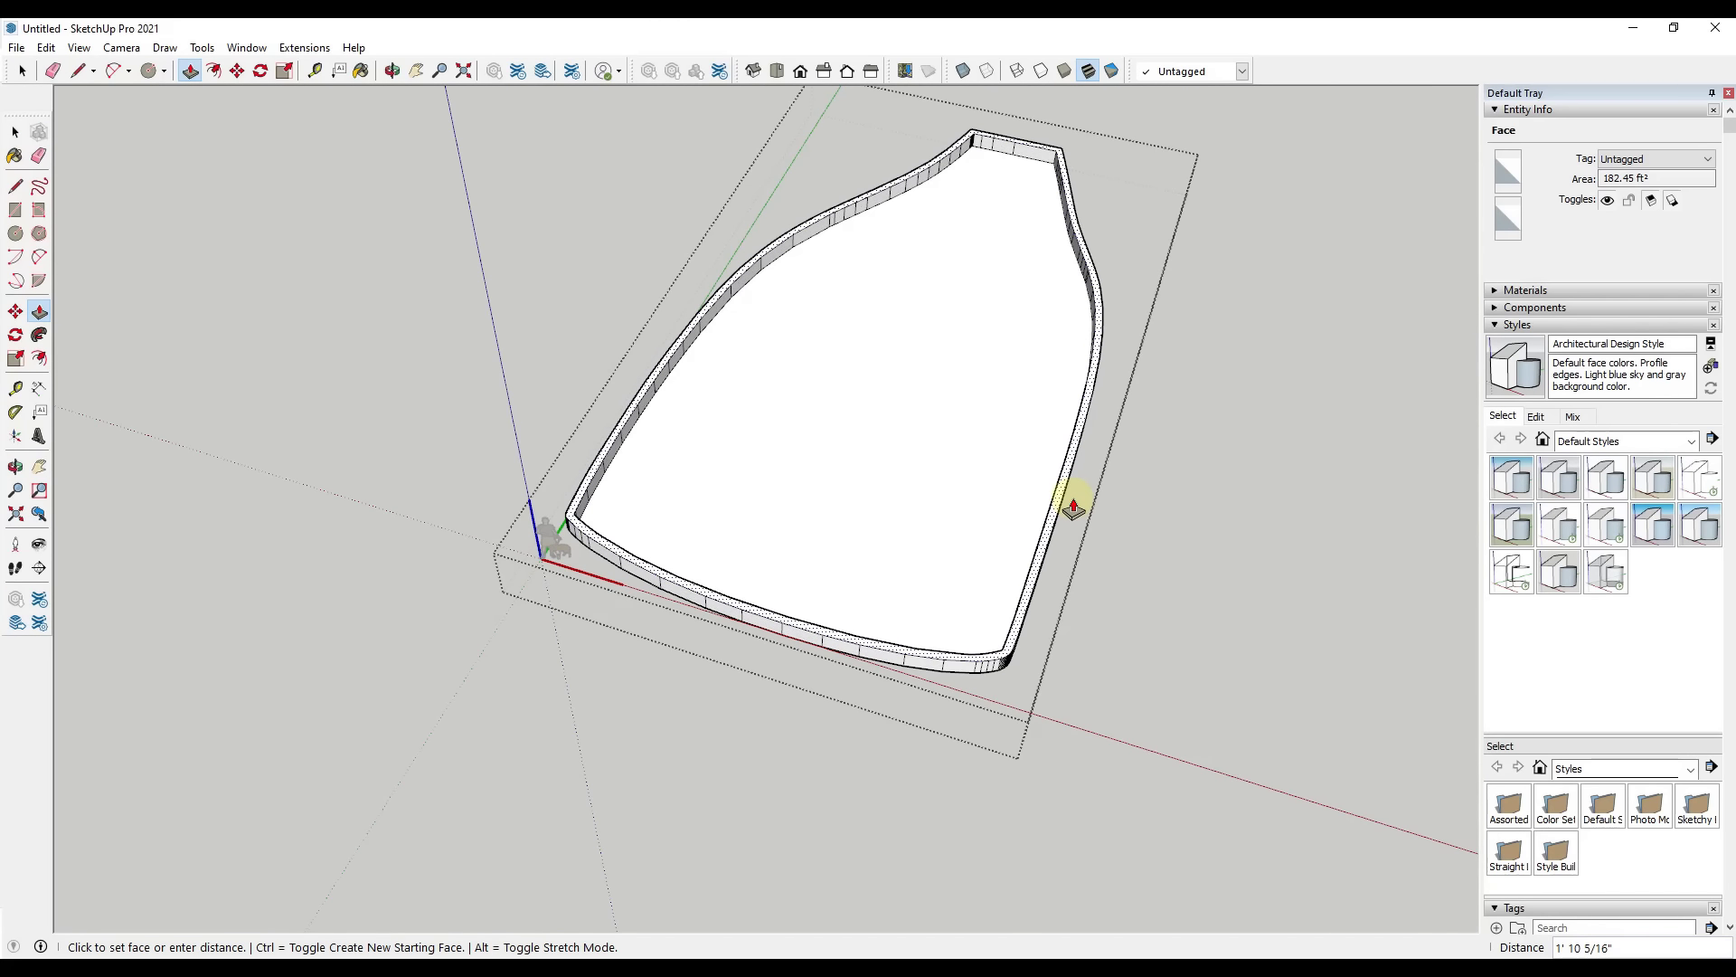
key(space)
scroll(1085, 480, down, 4)
click(1217, 449)
Import the Train DXF file from the 2021_24 - Models From Images folder.
middle_drag(1217, 449, 588, 425)
middle_drag(579, 538, 846, 527)
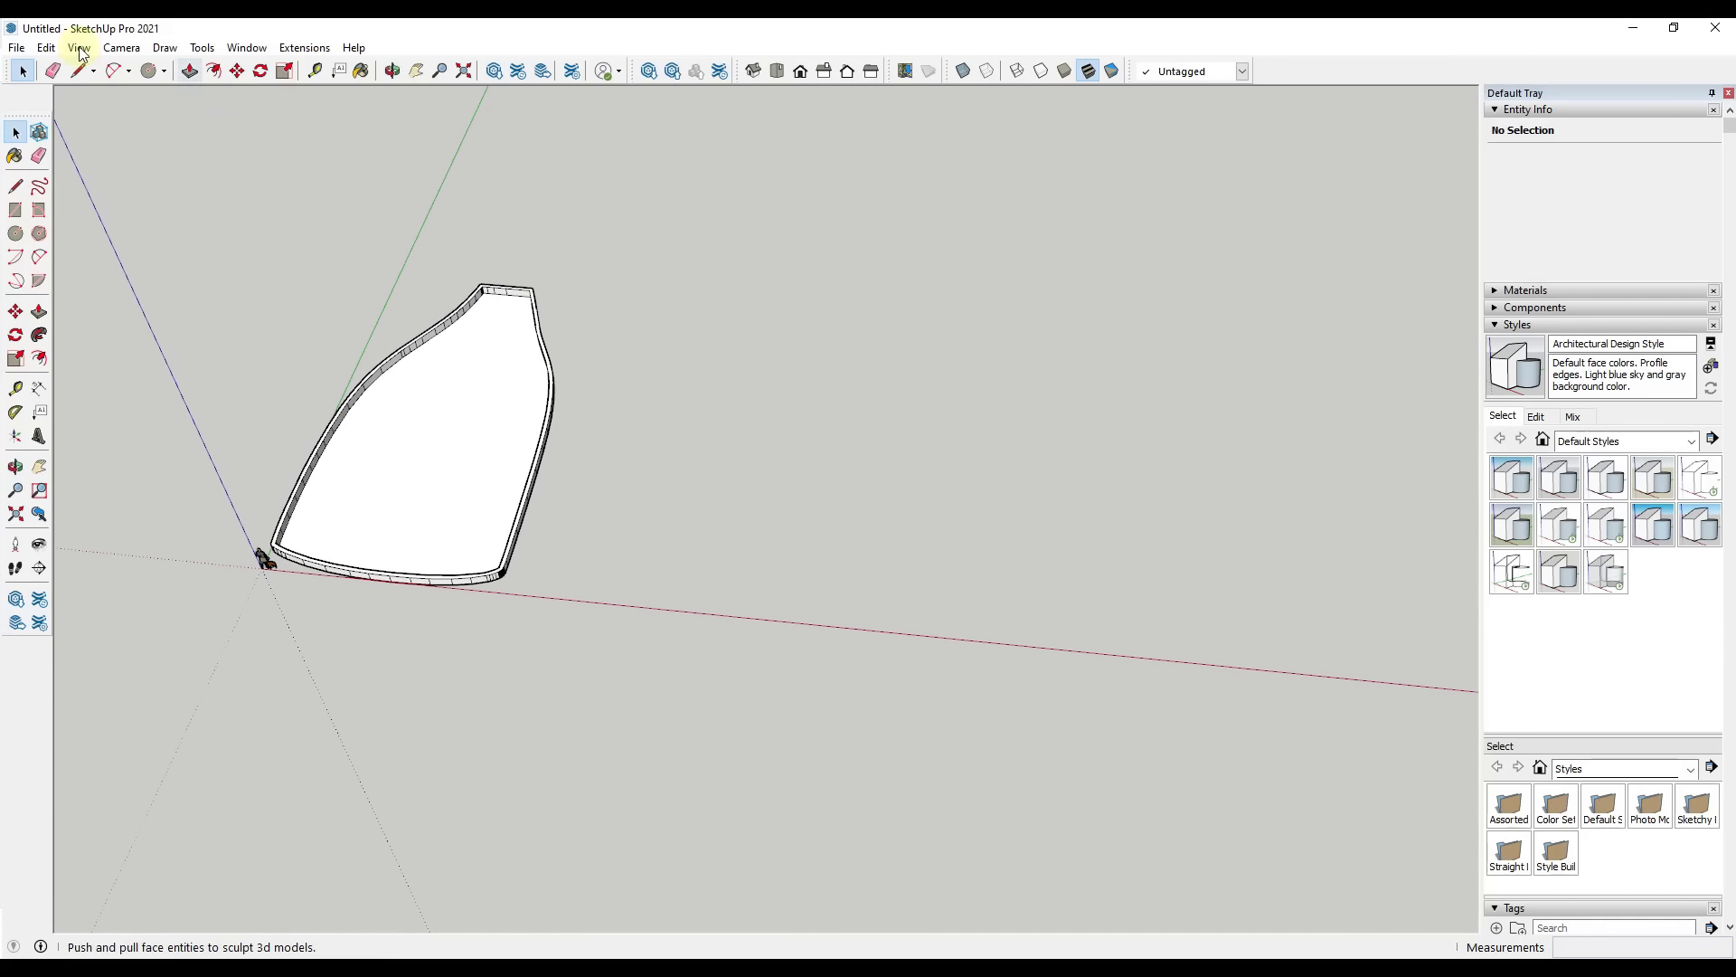
click(19, 52)
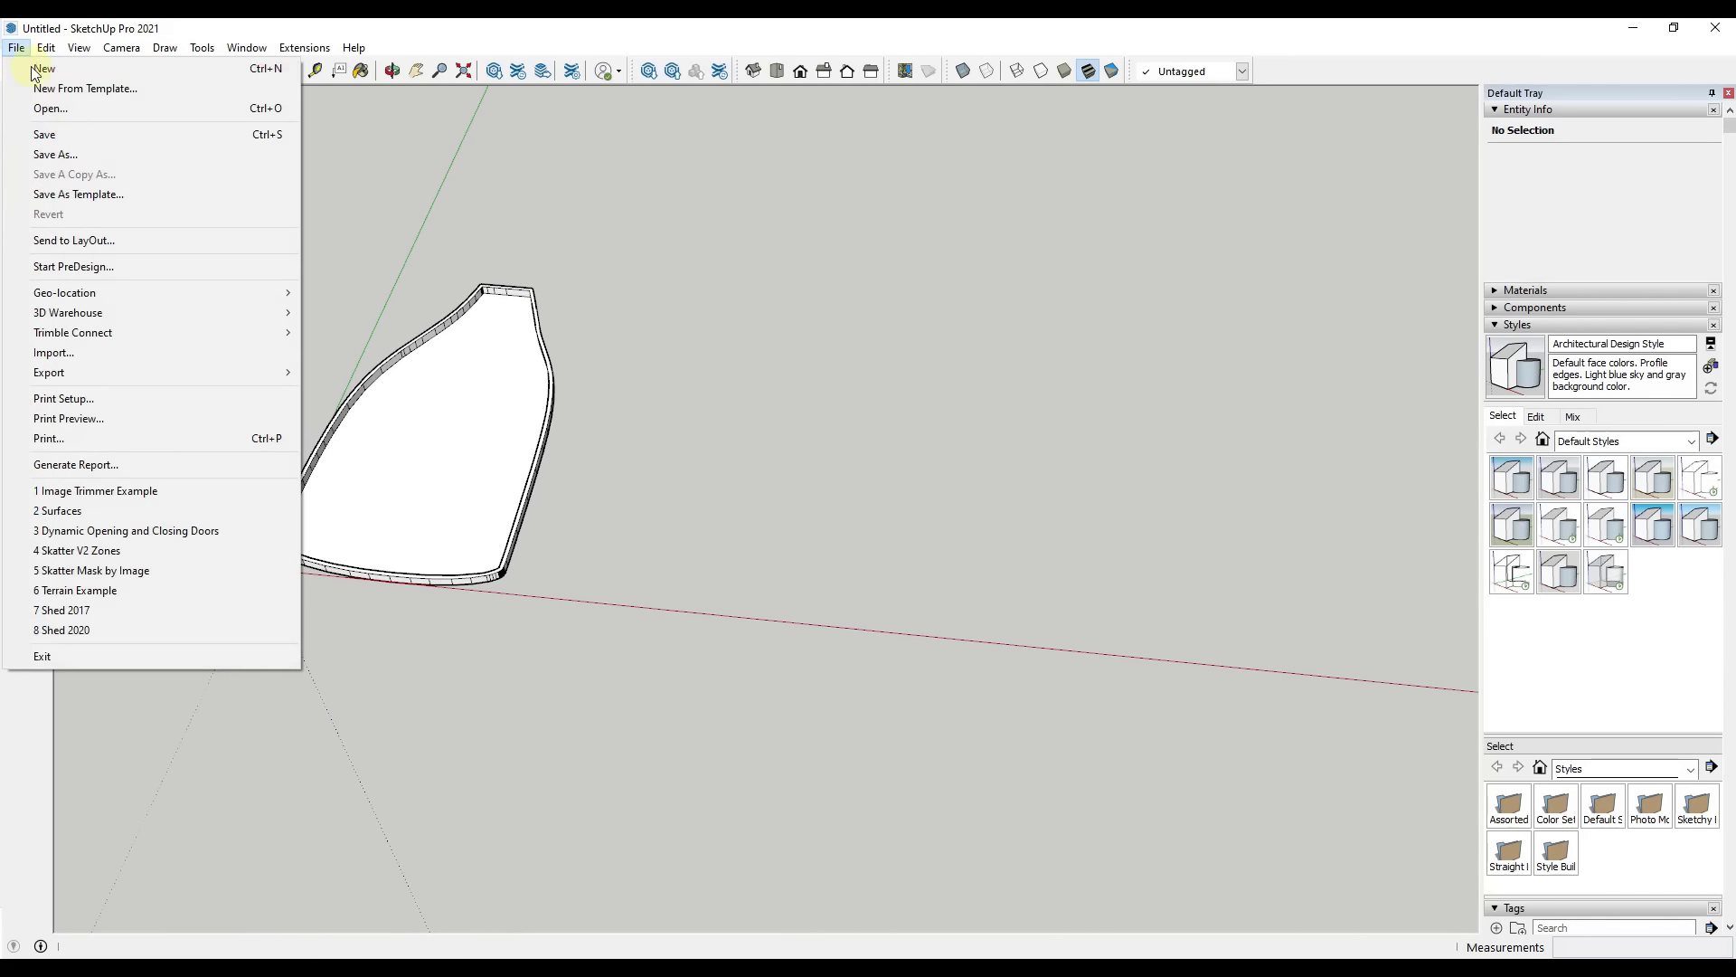
click(109, 351)
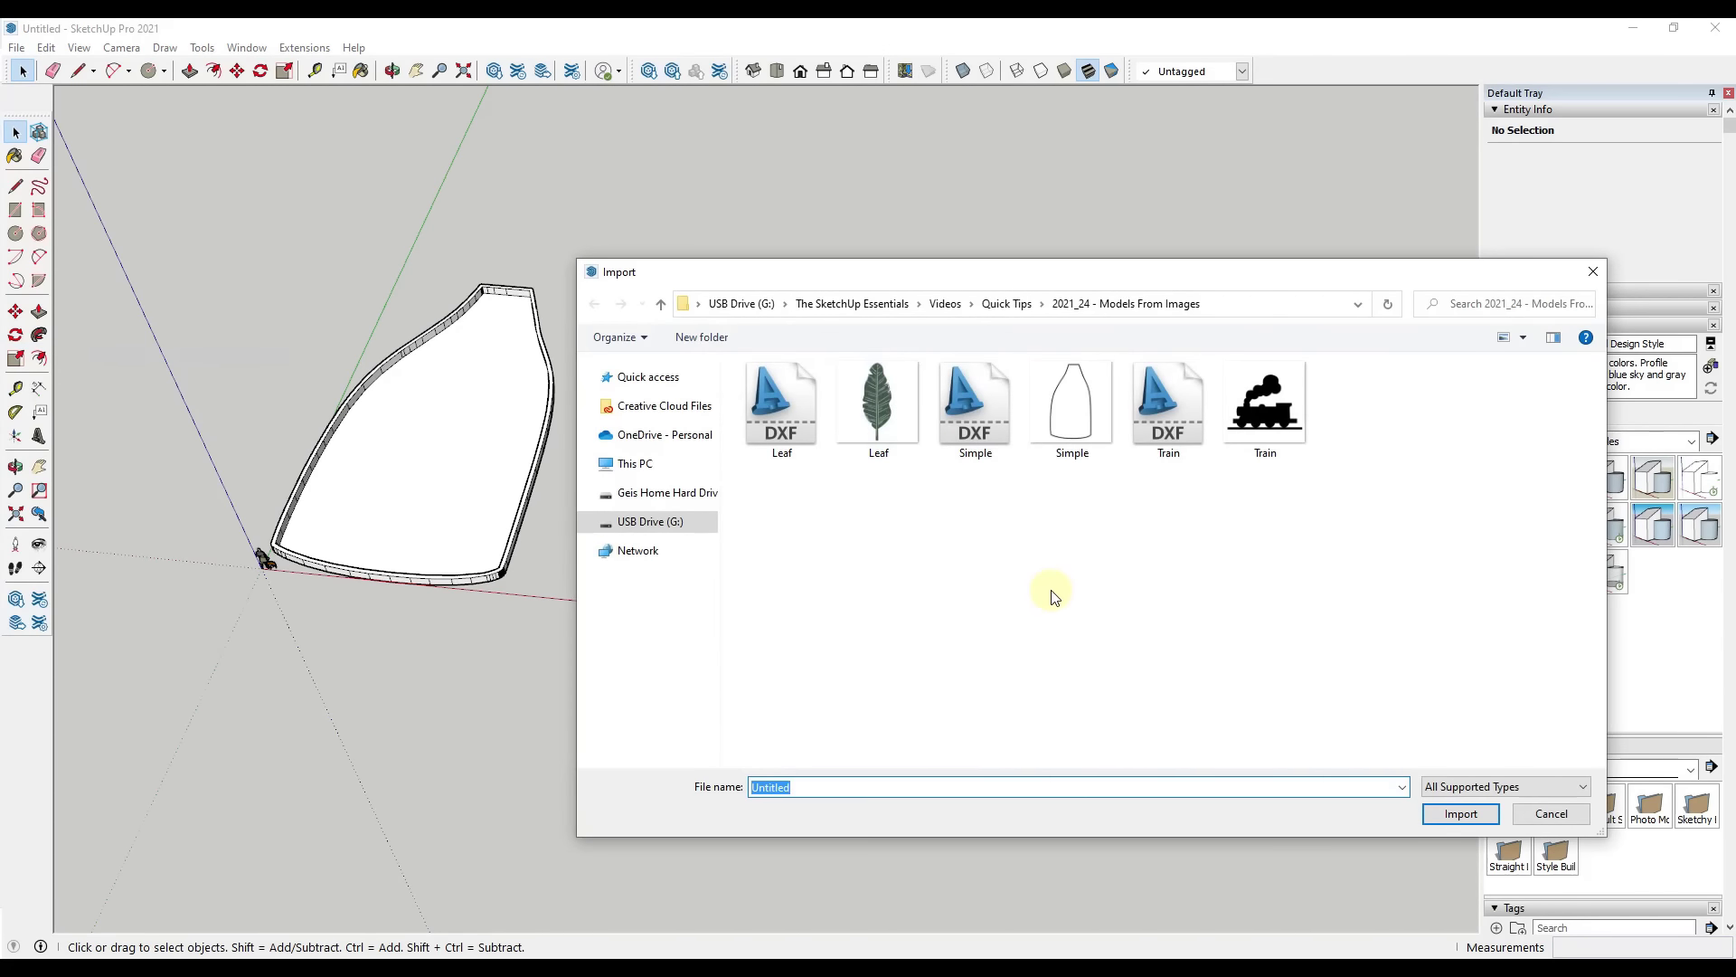
double_click(1157, 425)
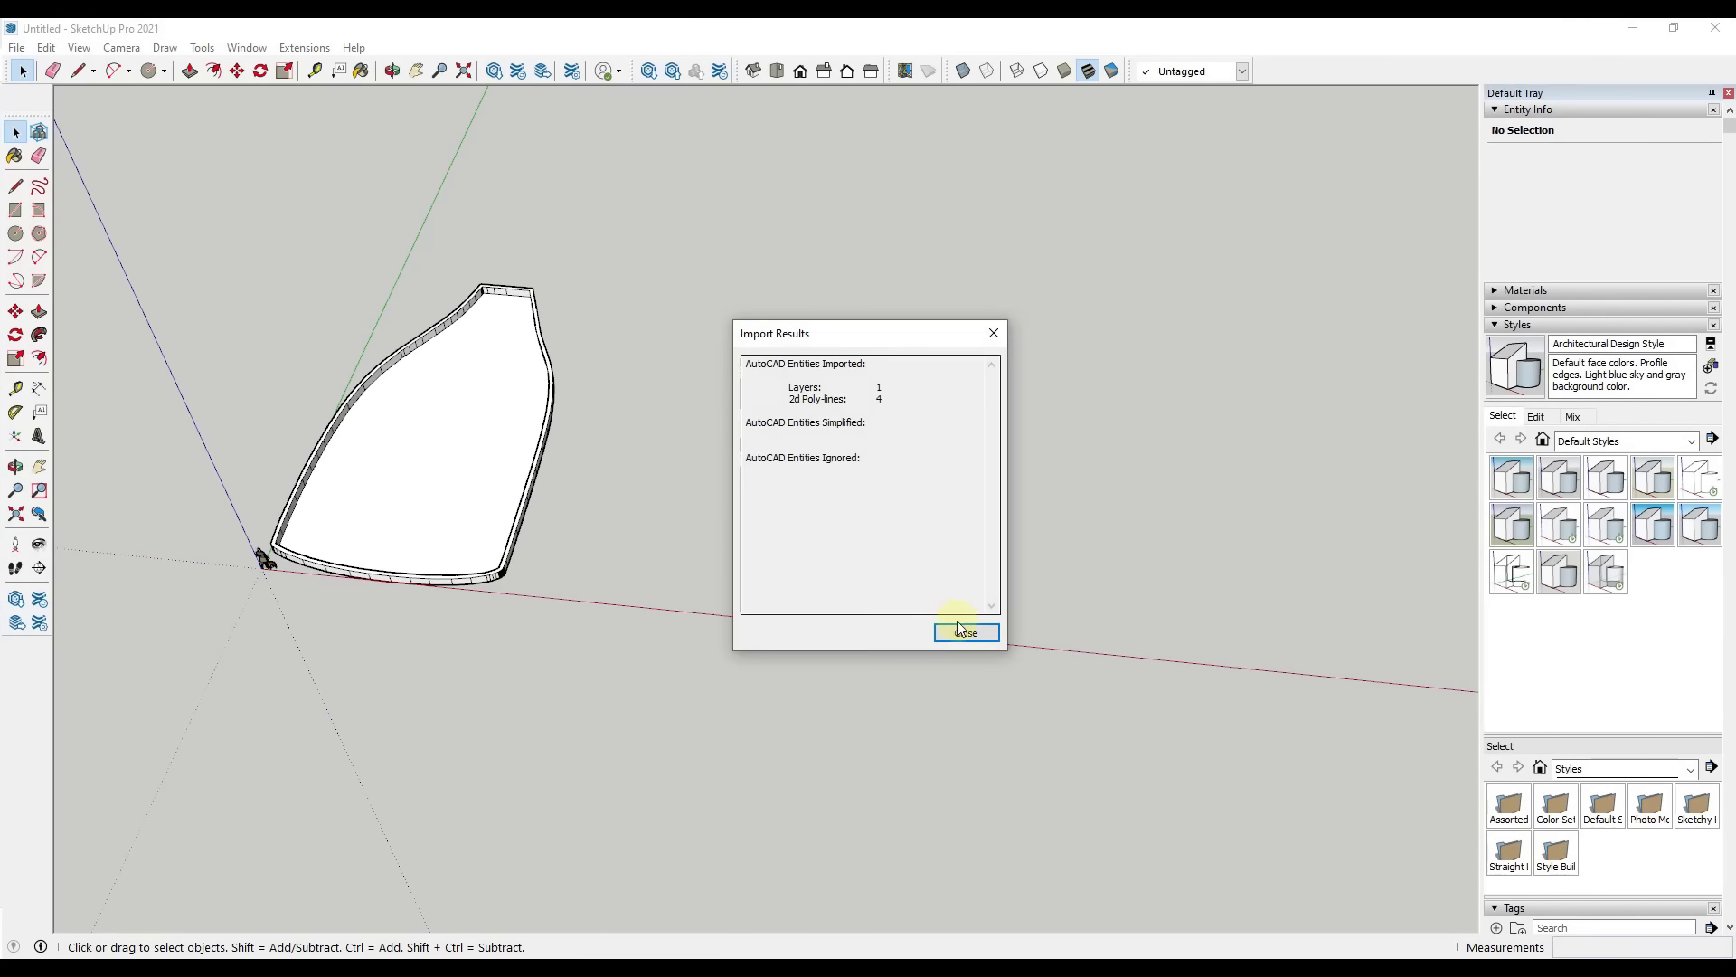
click(963, 634)
Move the imported train outline along the red axis, clear of the bottle.
scroll(715, 507, down, 5)
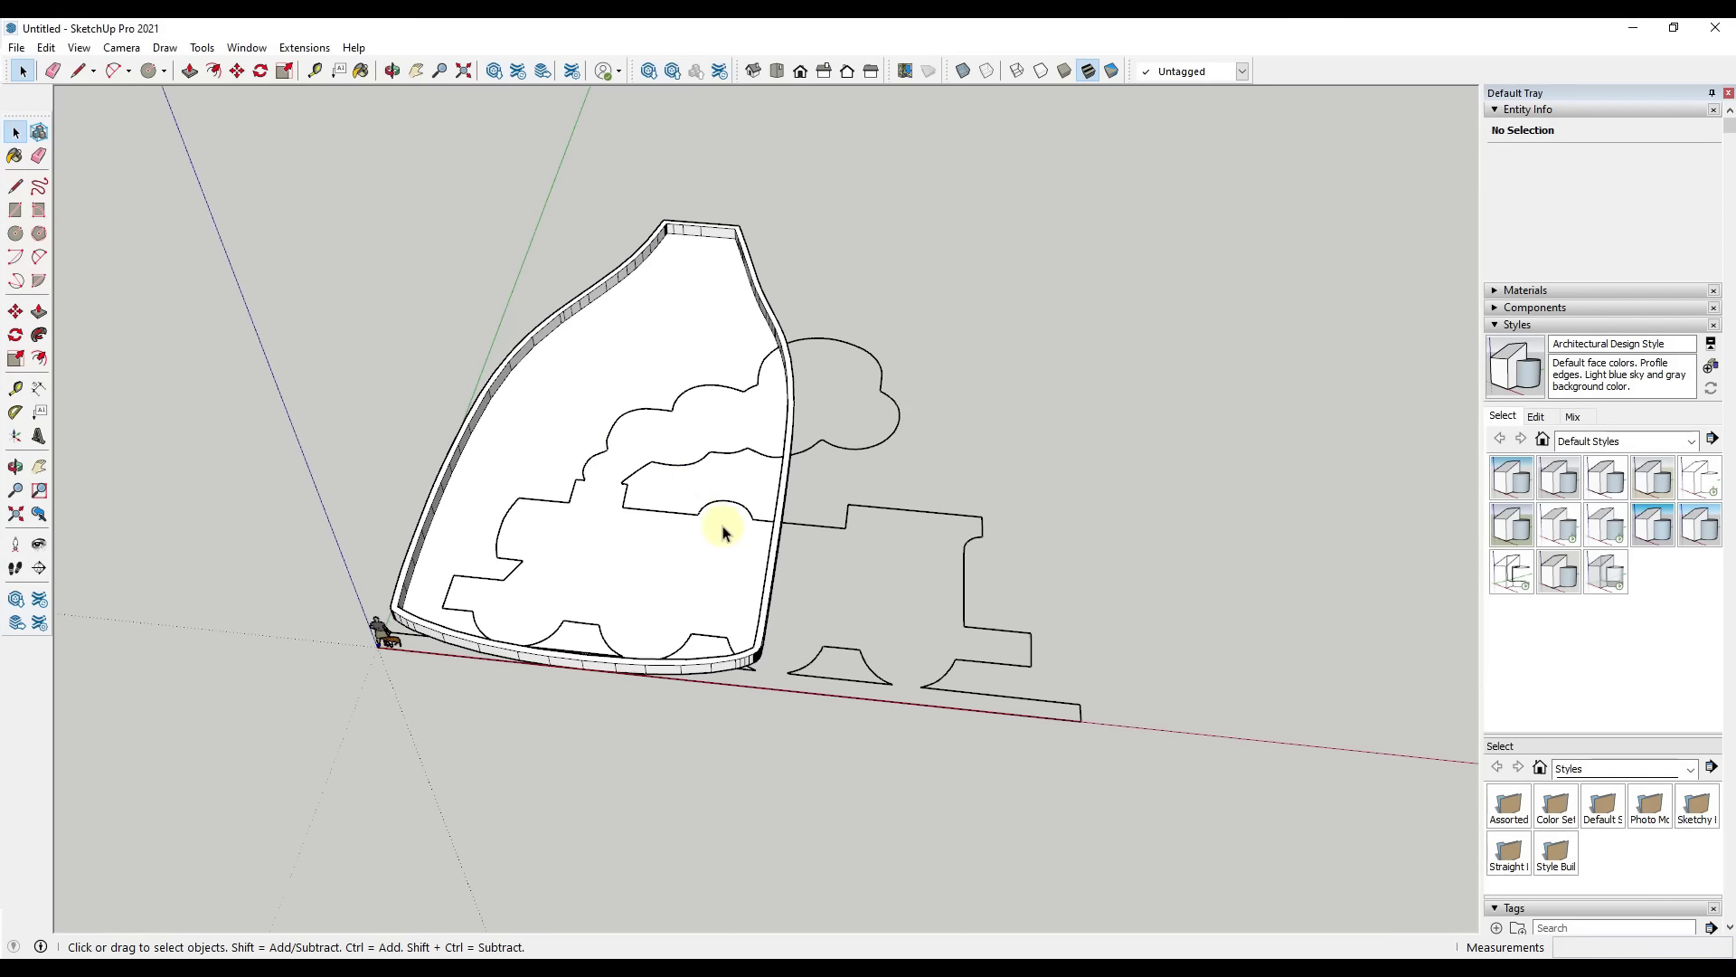
key(m)
click(796, 532)
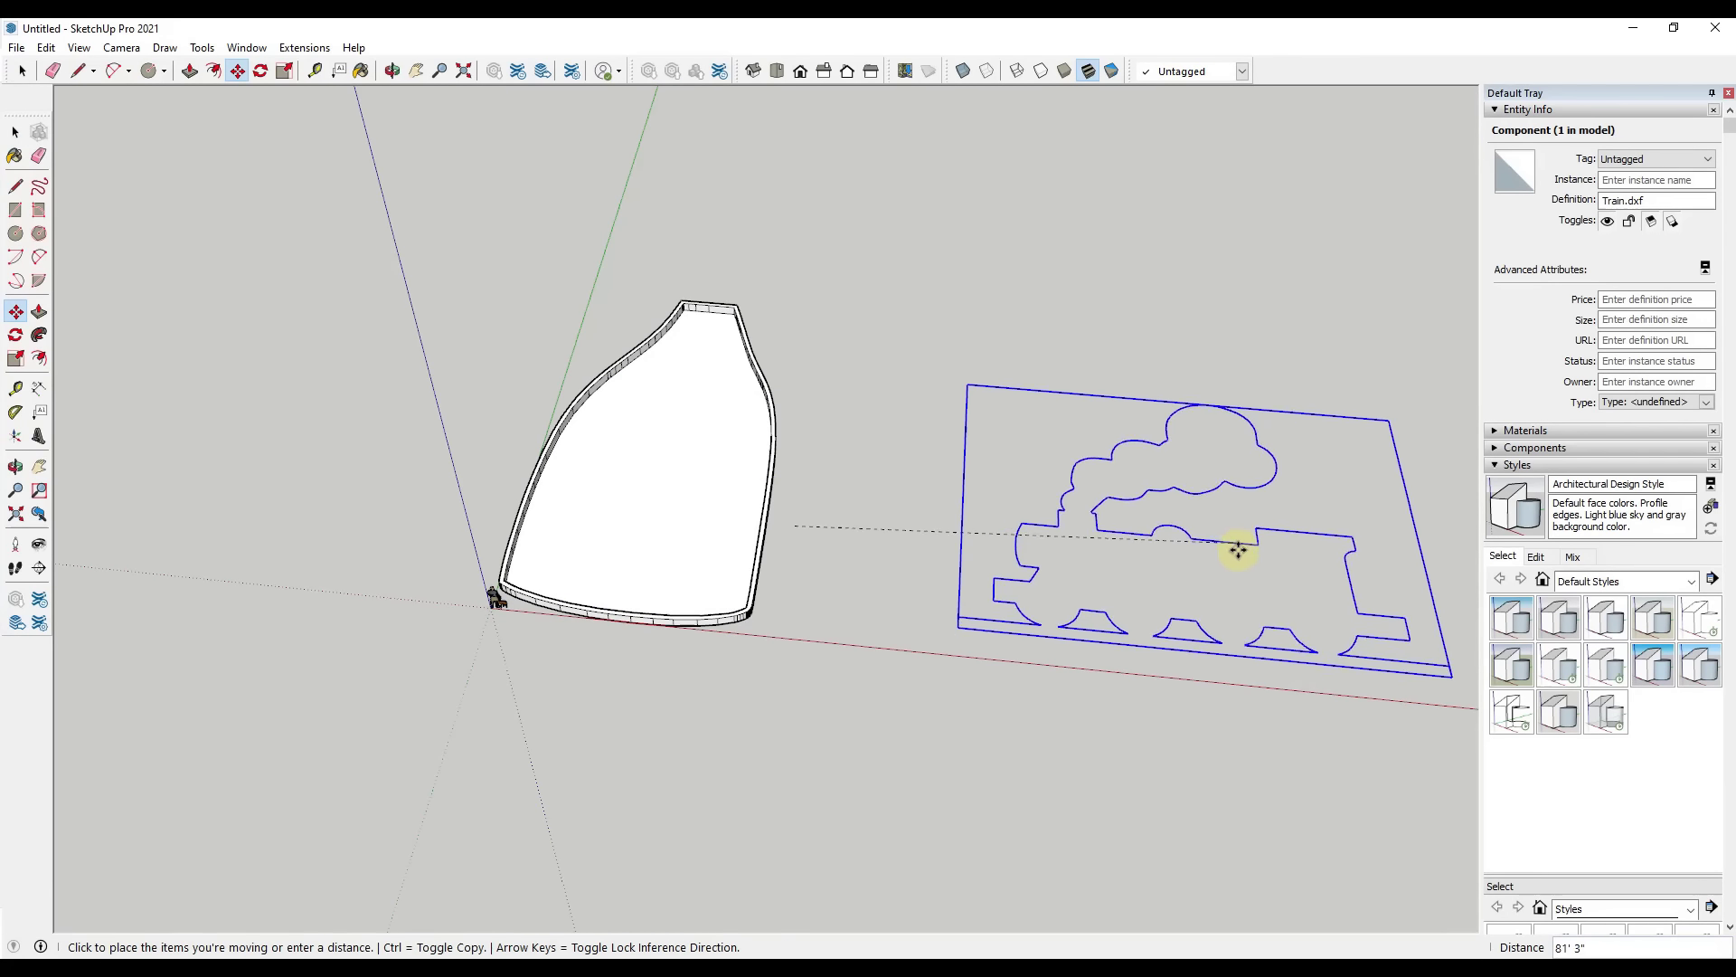
click(1199, 557)
scroll(1337, 595, up, 3)
scroll(915, 475, down, 2)
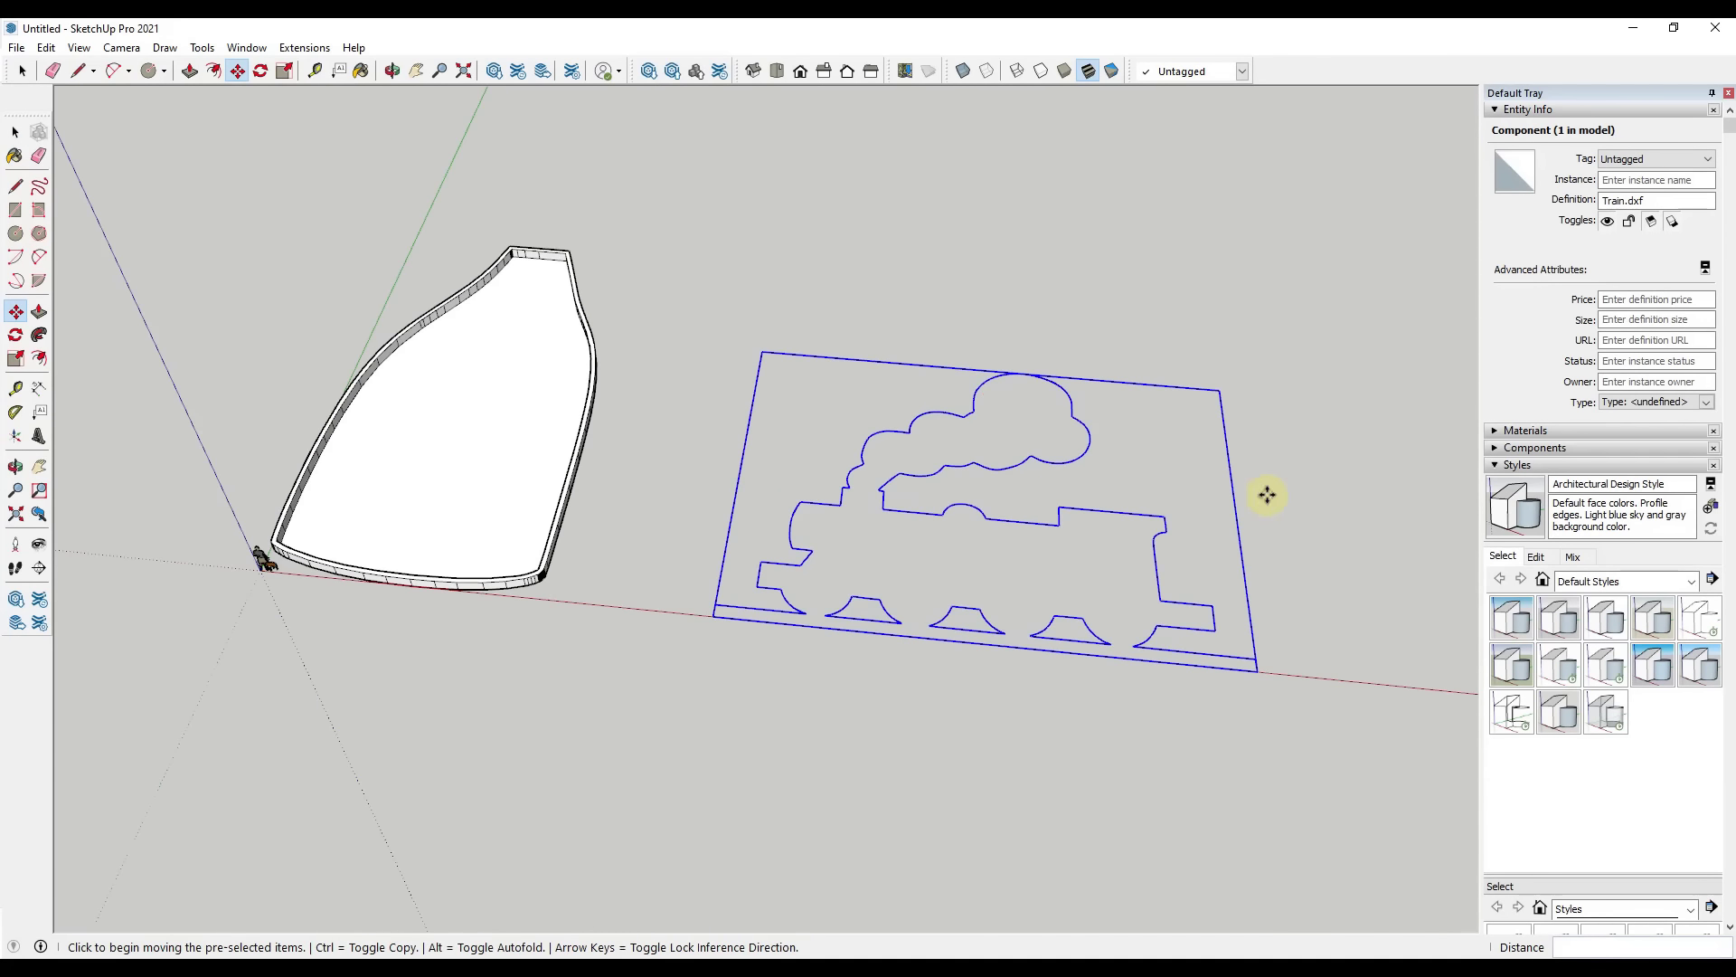
Open the train component for editing and retrace the short end edge of its base to fill the outline with a face.
key(space)
double_click(1175, 554)
scroll(1180, 605, up, 4)
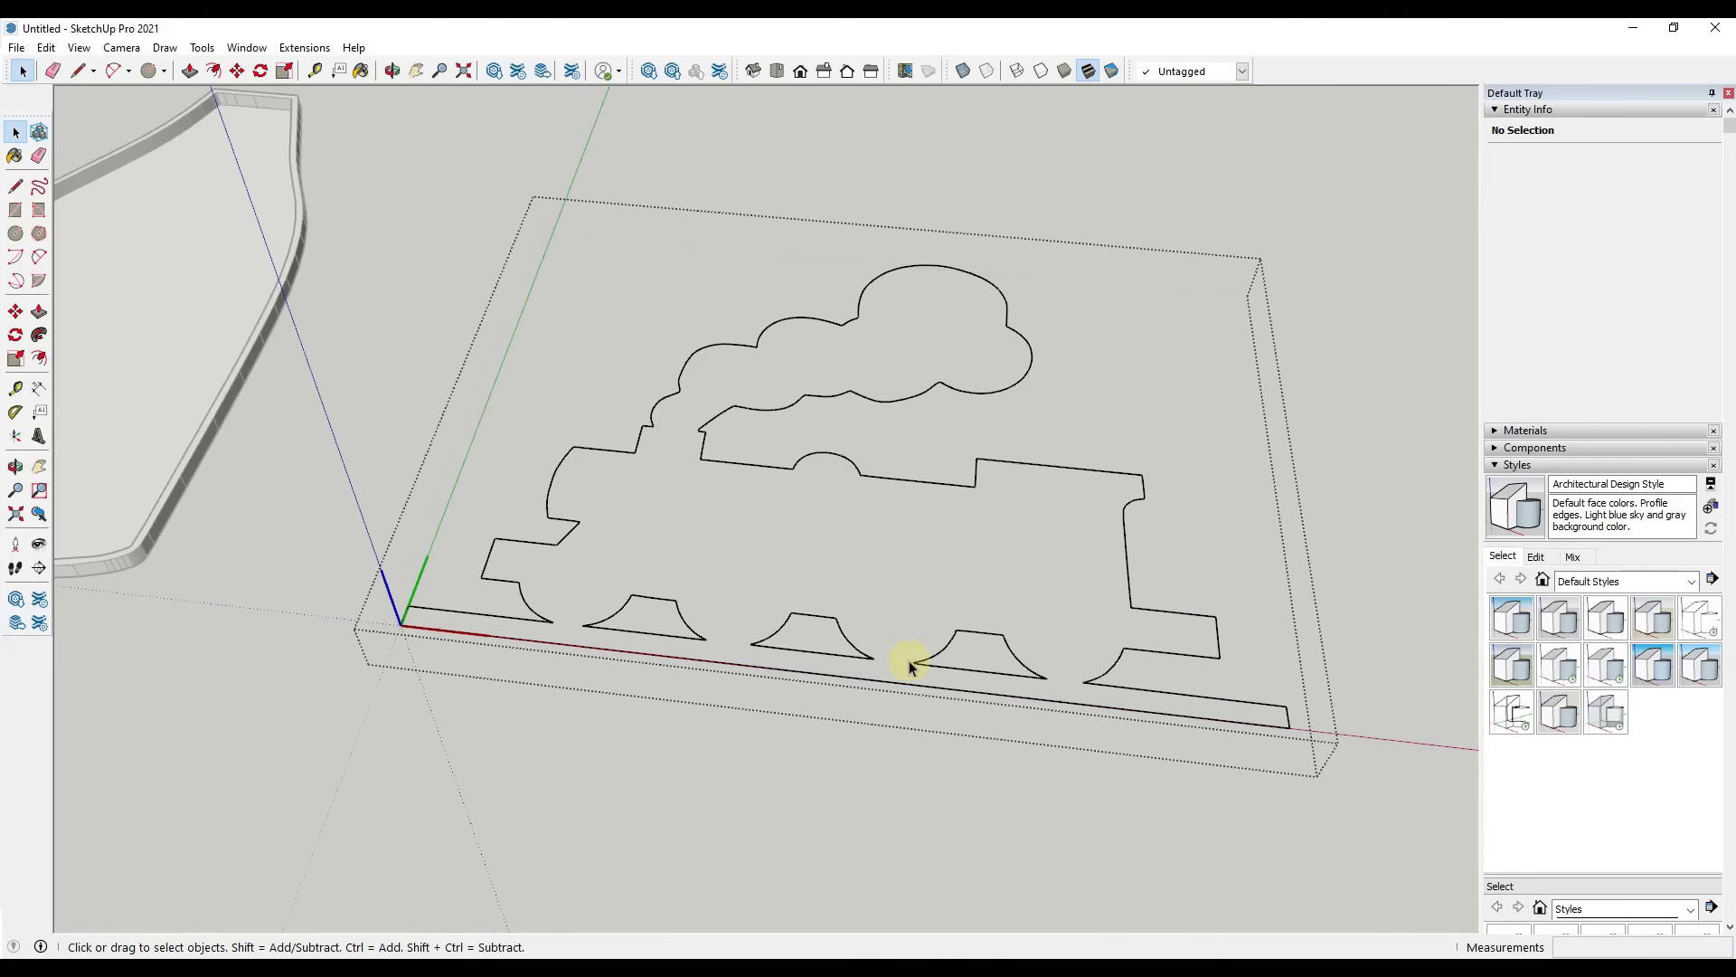
key(l)
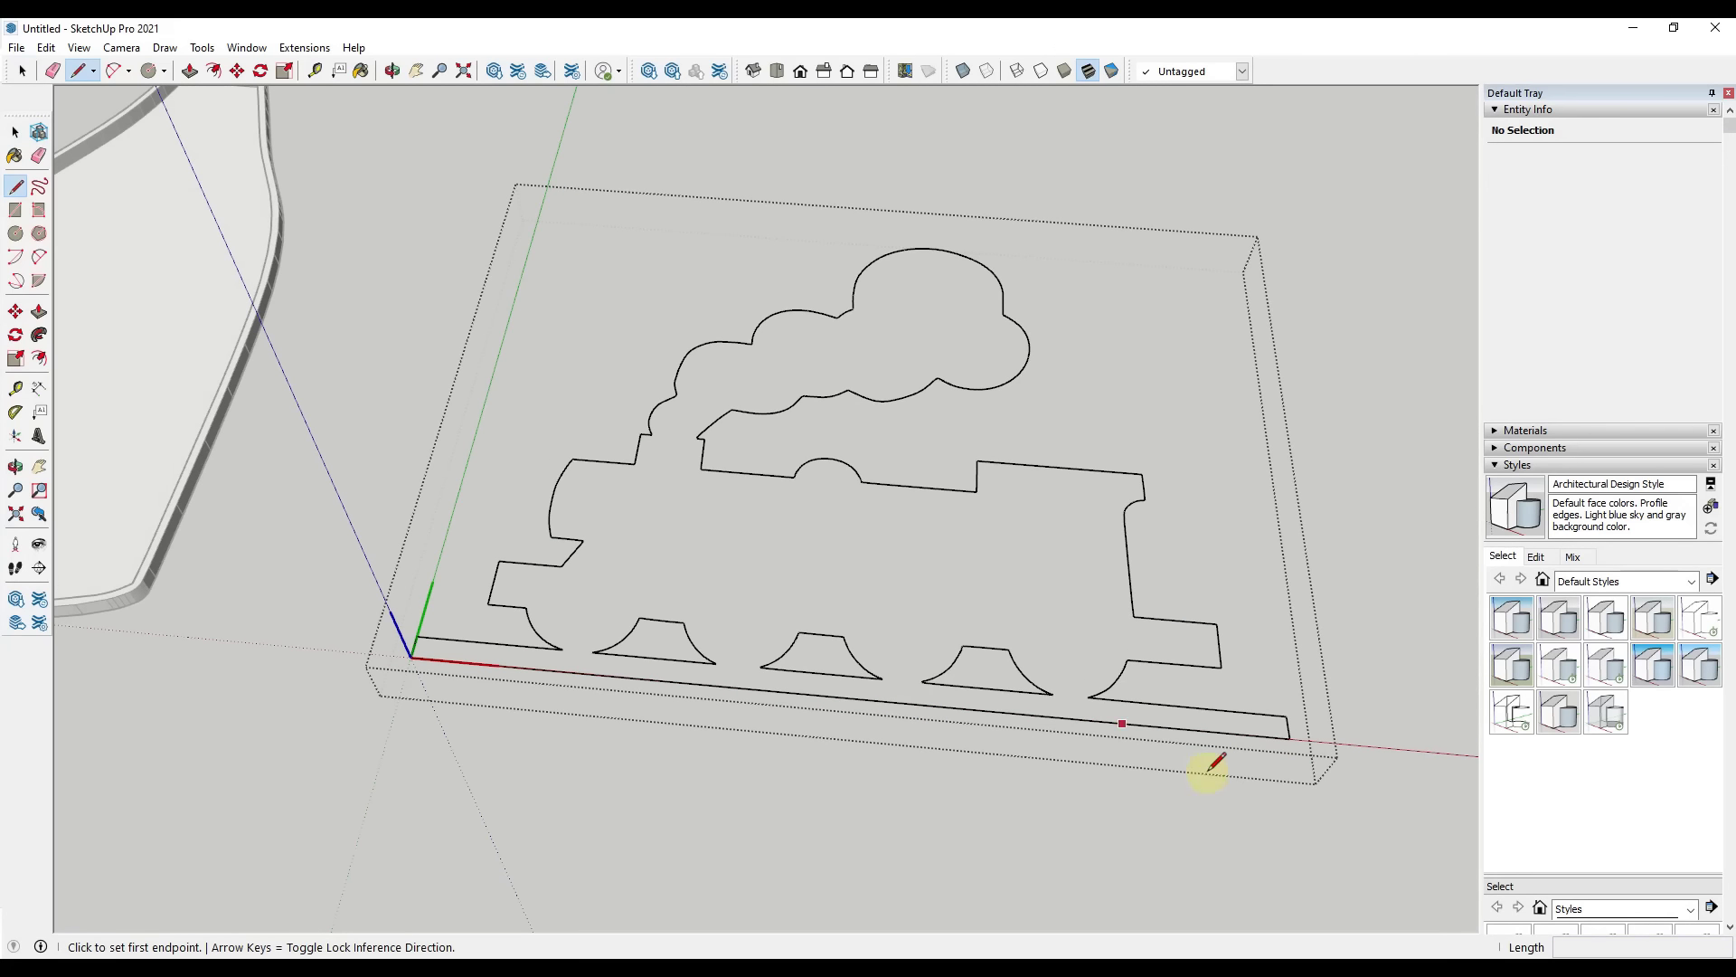
click(1287, 716)
click(1289, 738)
key(space)
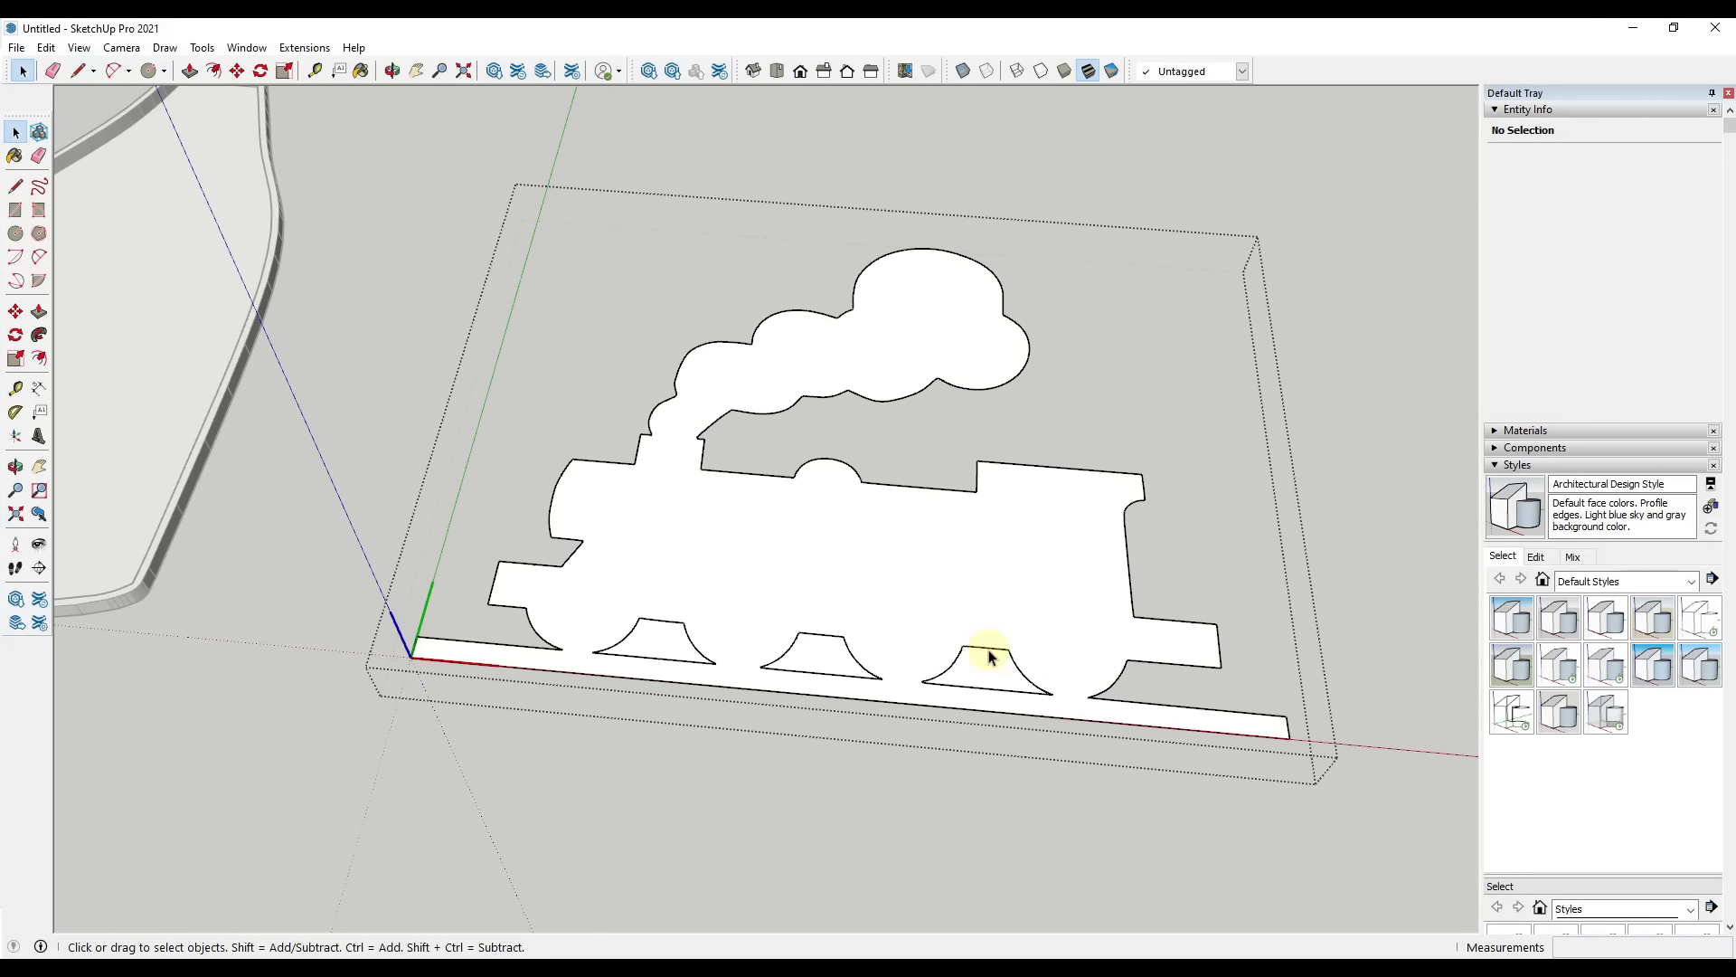
Examine the first gap between the train's wheels by selecting the surrounding face, the gap's outline and its upper corner edge.
click(939, 604)
scroll(667, 624, up, 5)
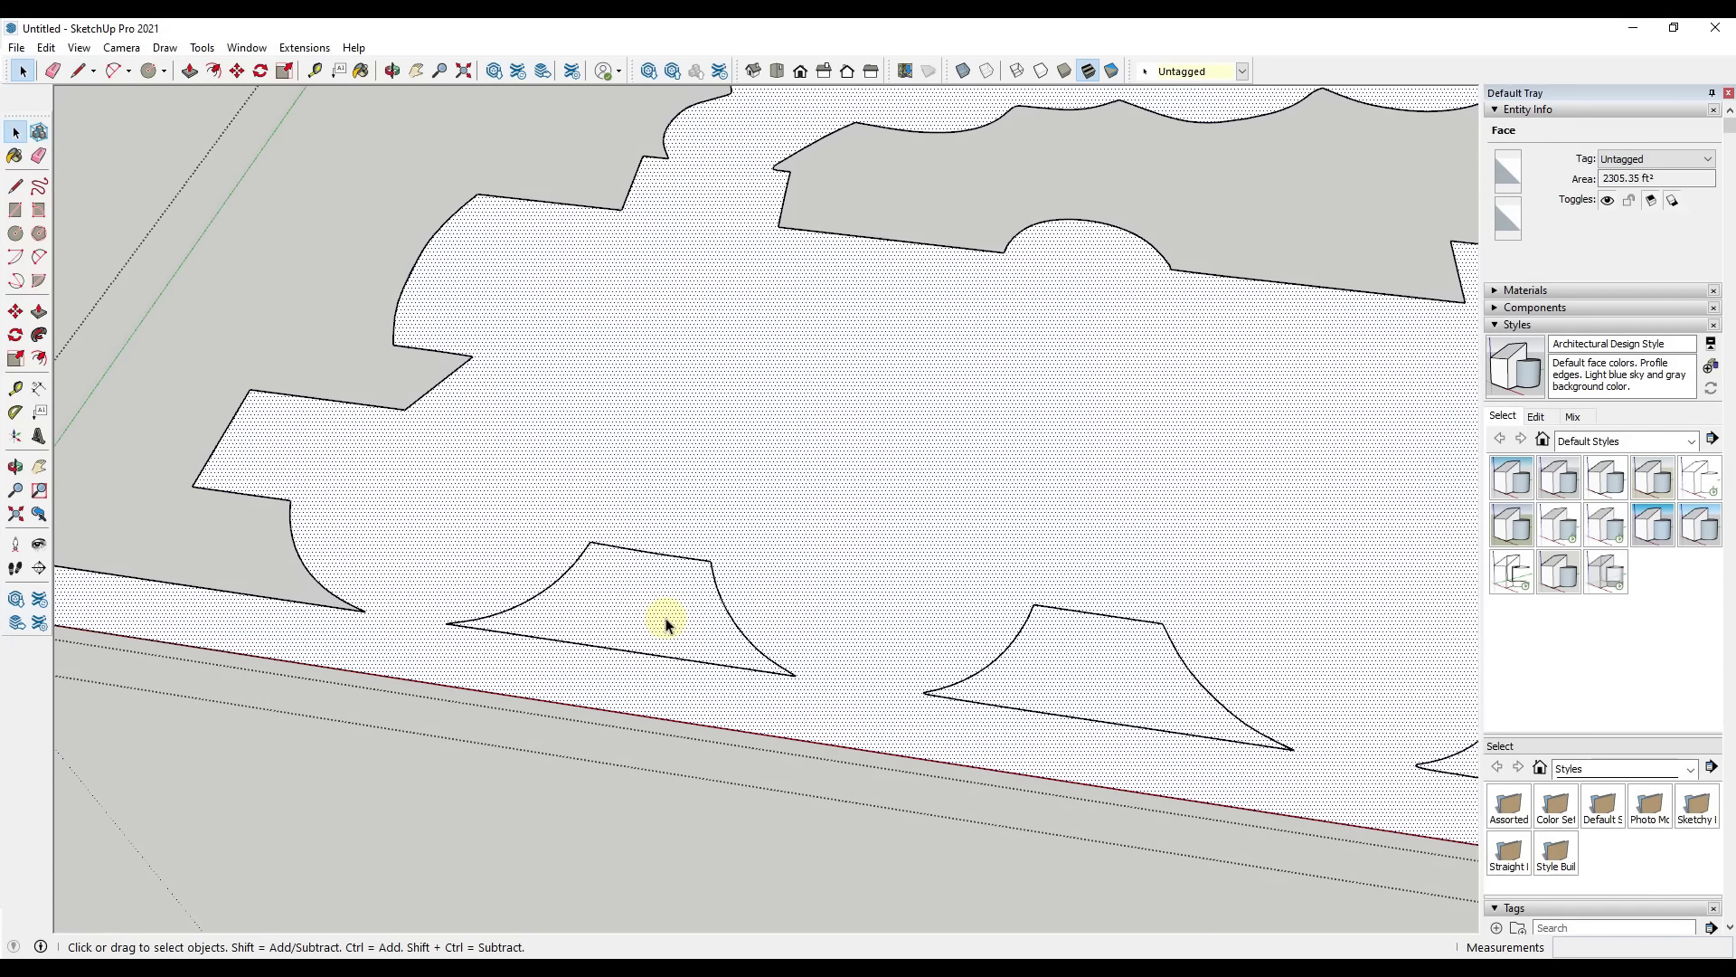
drag(839, 692, 837, 692)
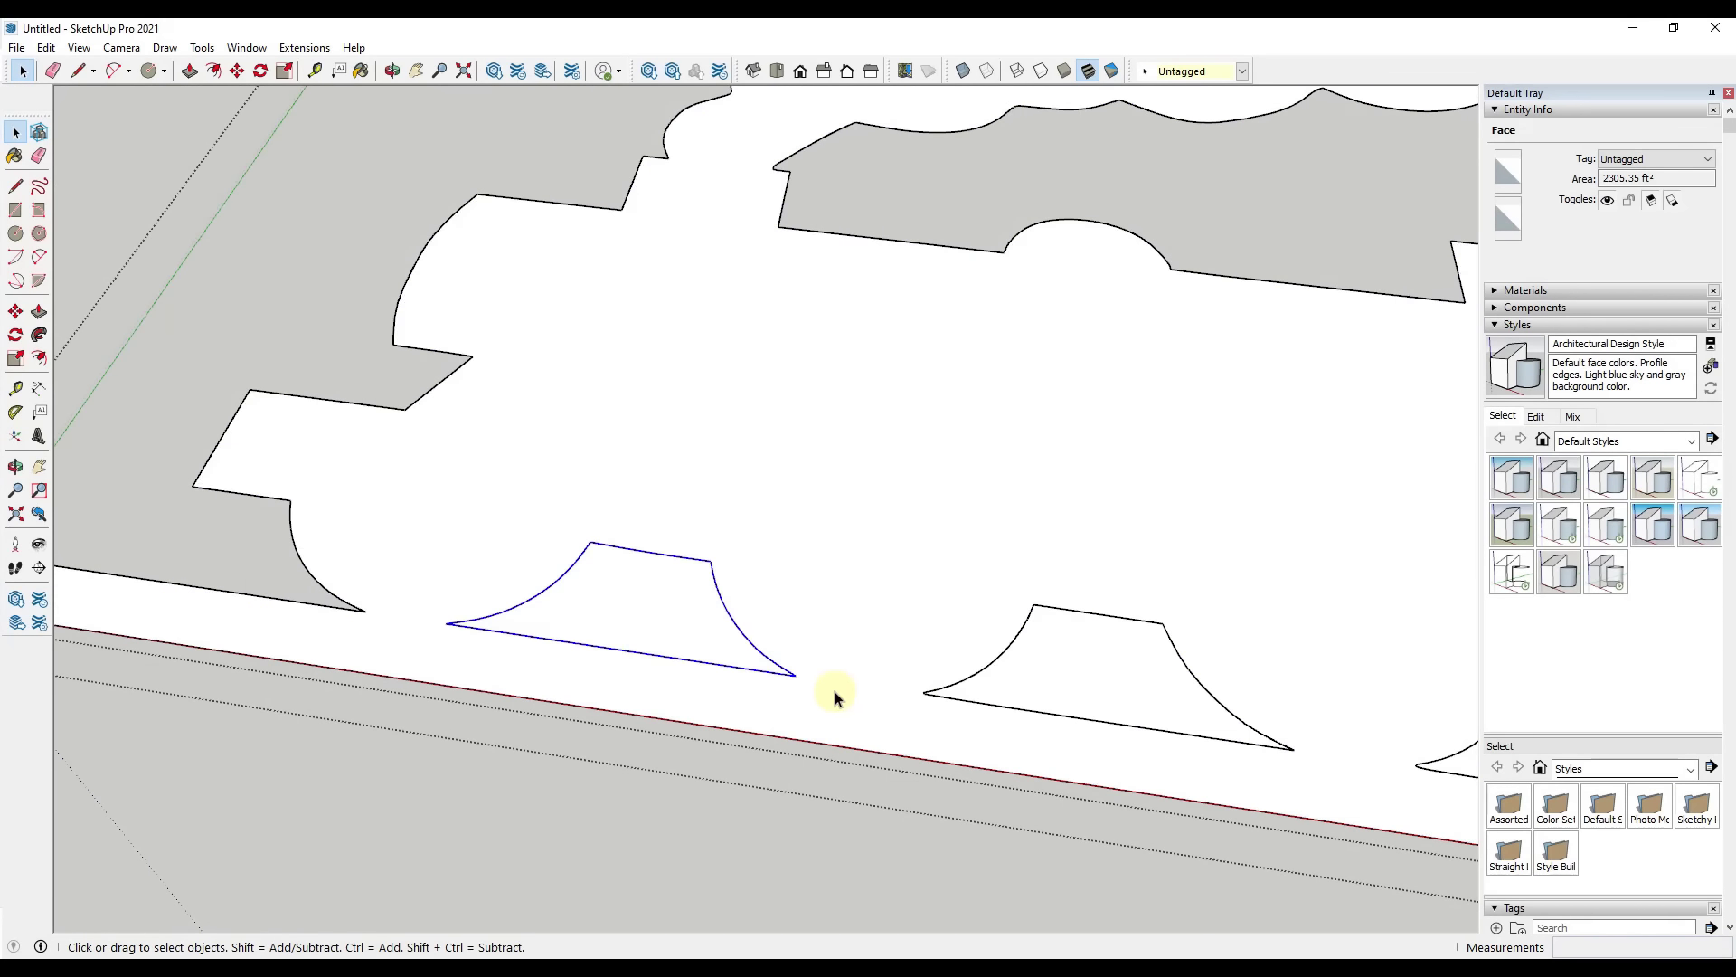
click(671, 601)
scroll(696, 579, up, 3)
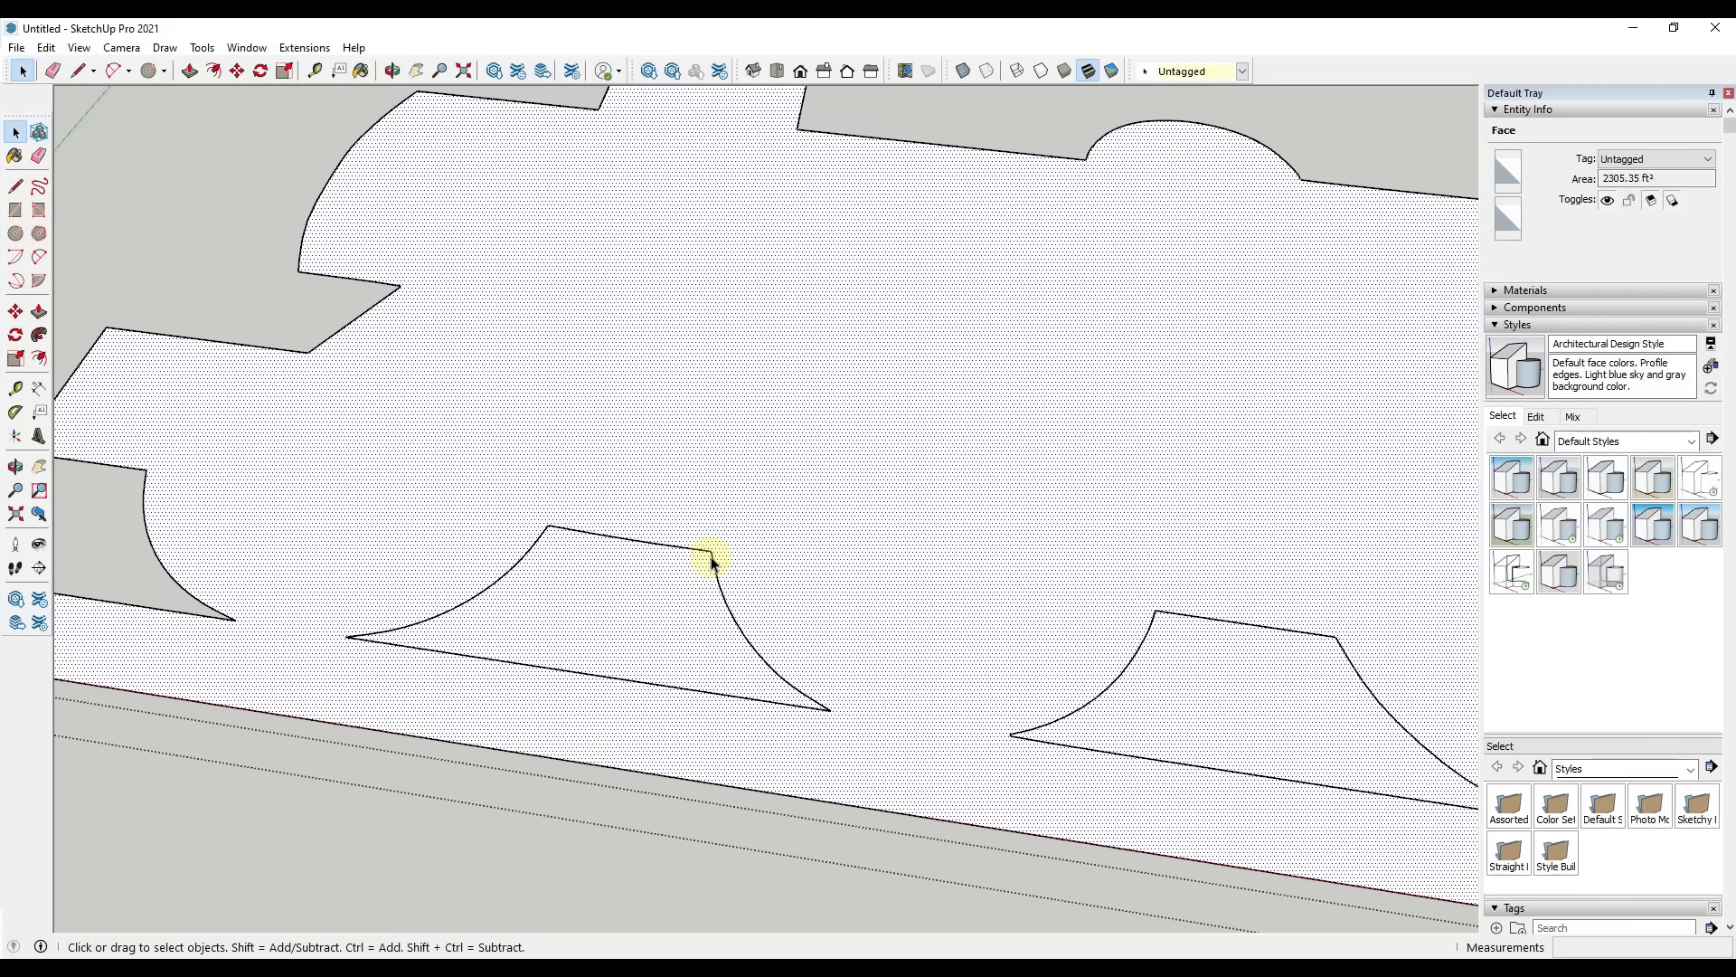
click(711, 563)
scroll(562, 524, down, 3)
Draw lines at the top edge and corner of the first wheel gap to split it from the train face.
key(l)
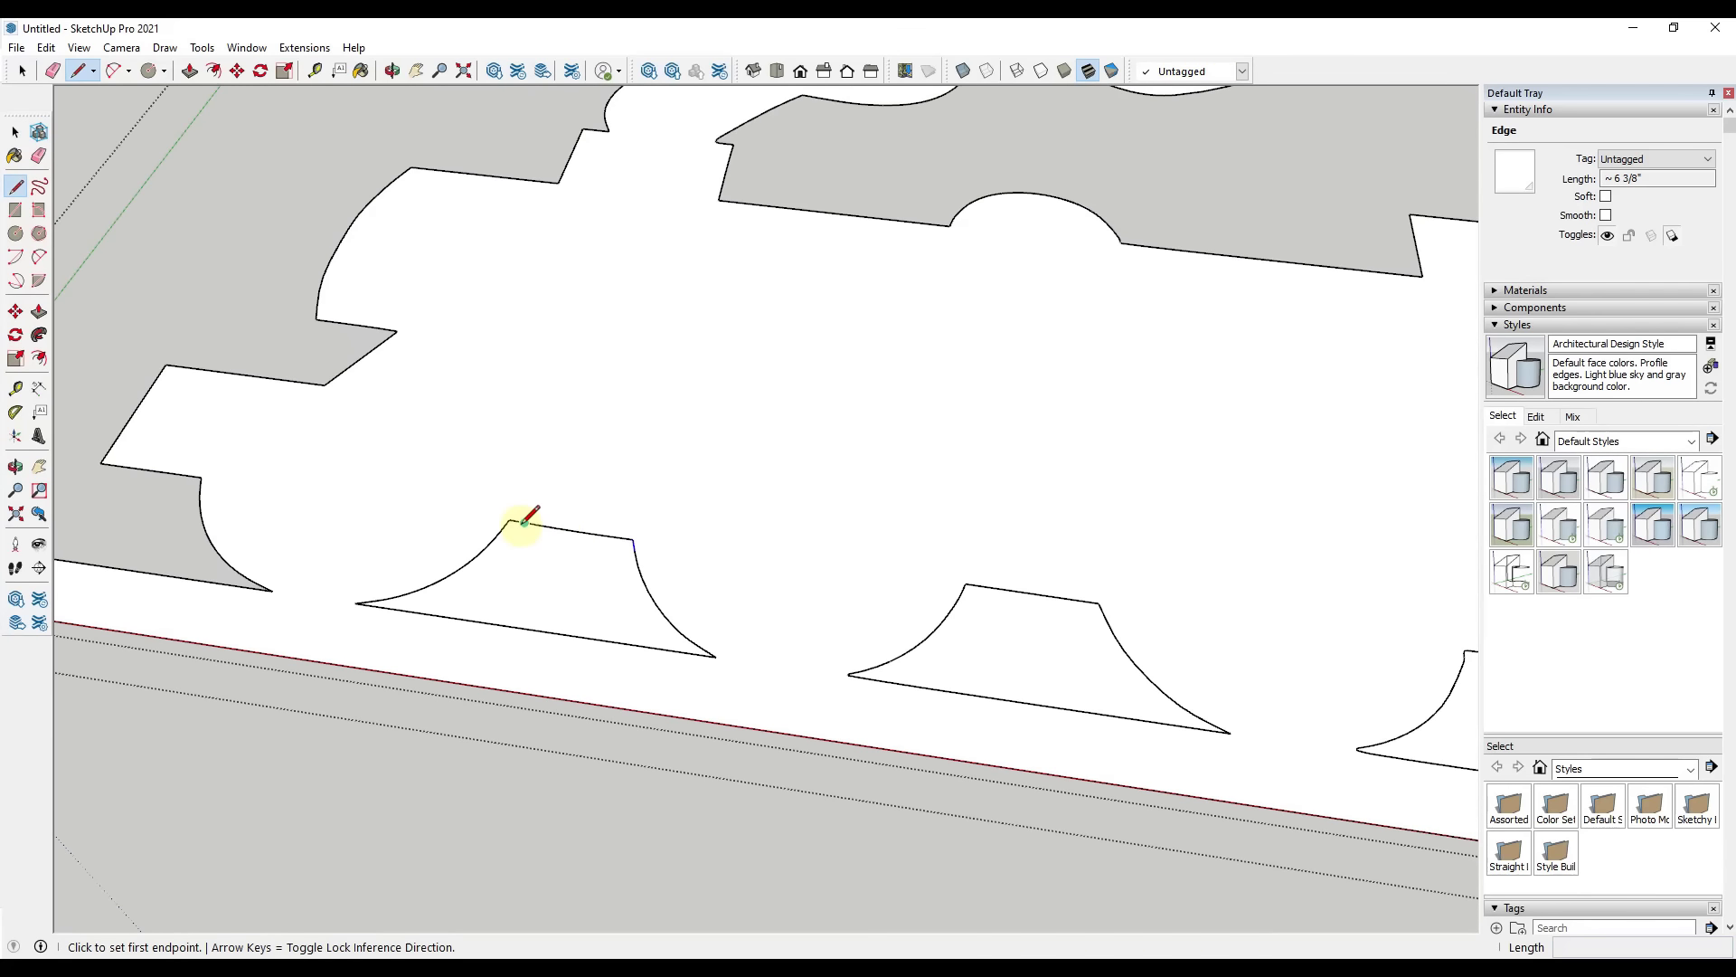
click(510, 521)
scroll(633, 537, up, 5)
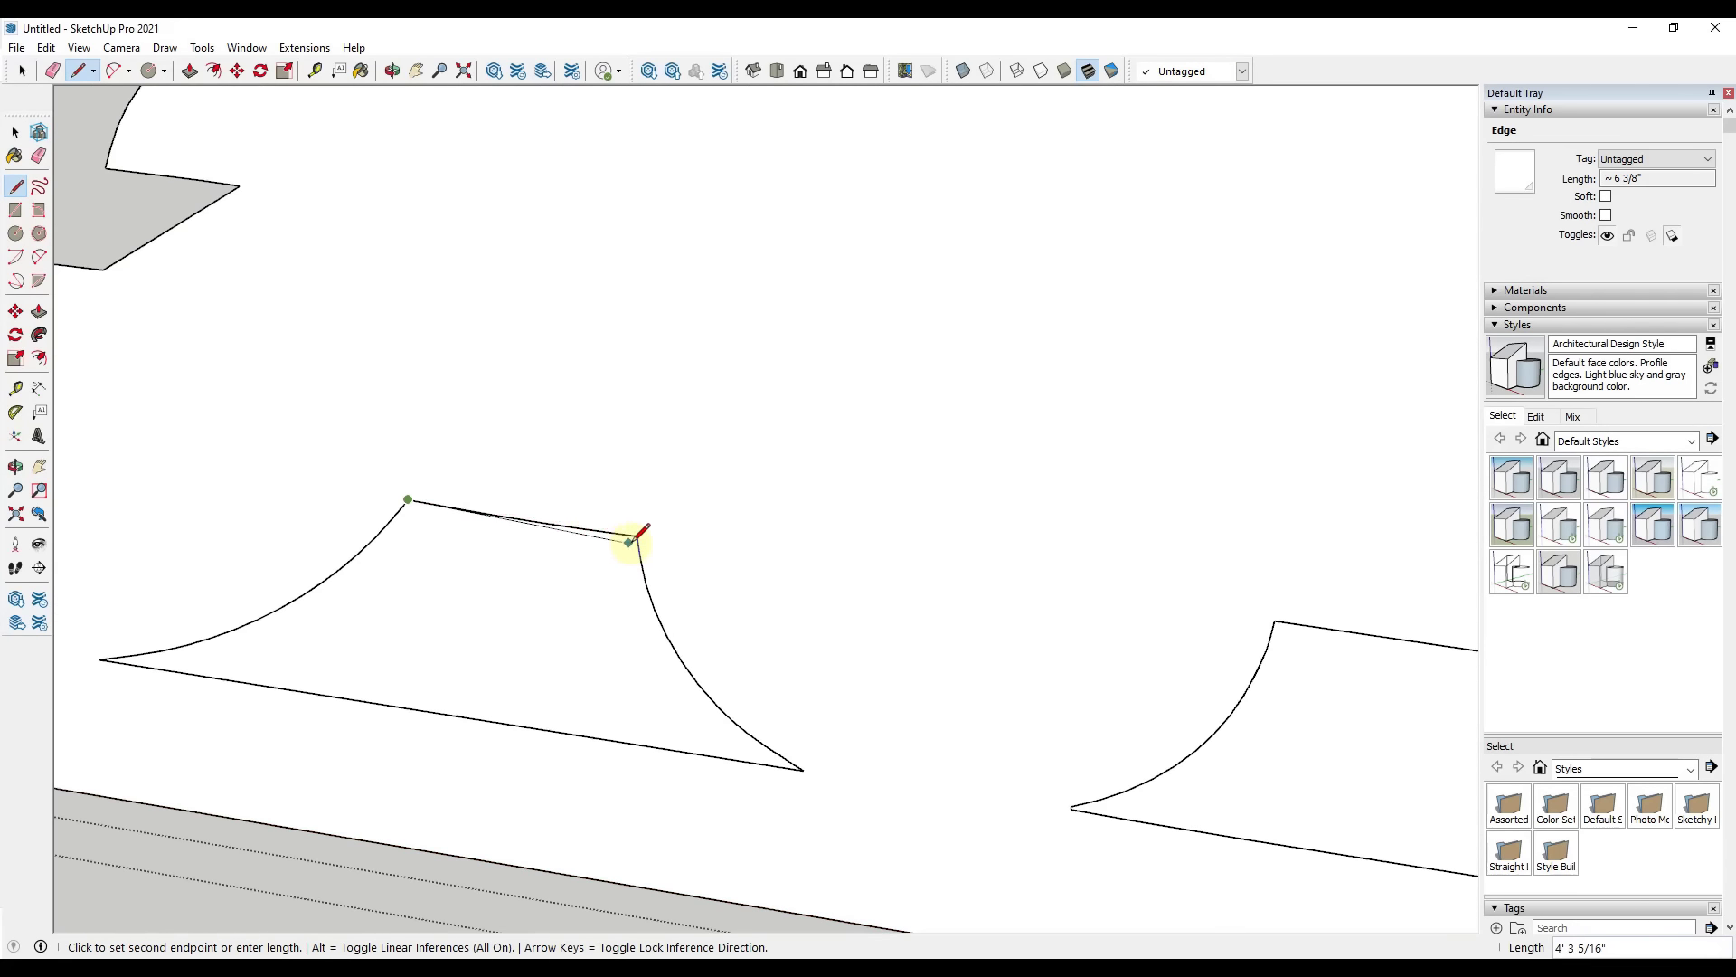
scroll(638, 533, up, 2)
key(space)
middle_drag(643, 542, 734, 539)
scroll(735, 539, down, 3)
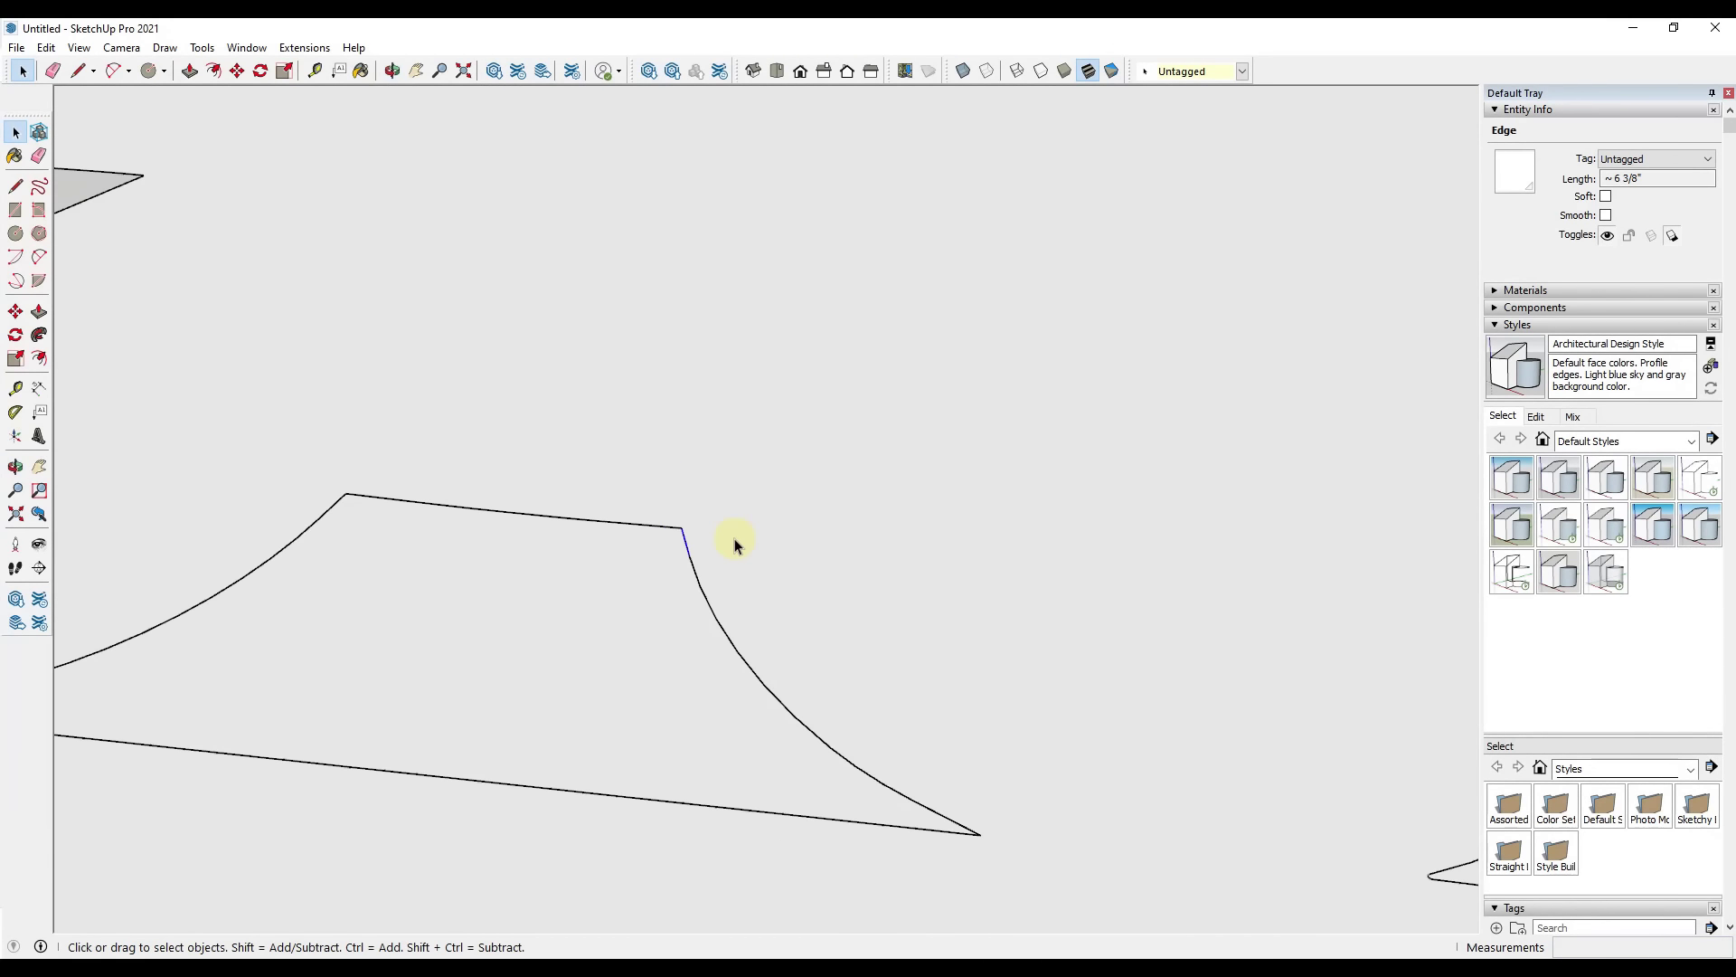
key(l)
click(681, 527)
click(298, 535)
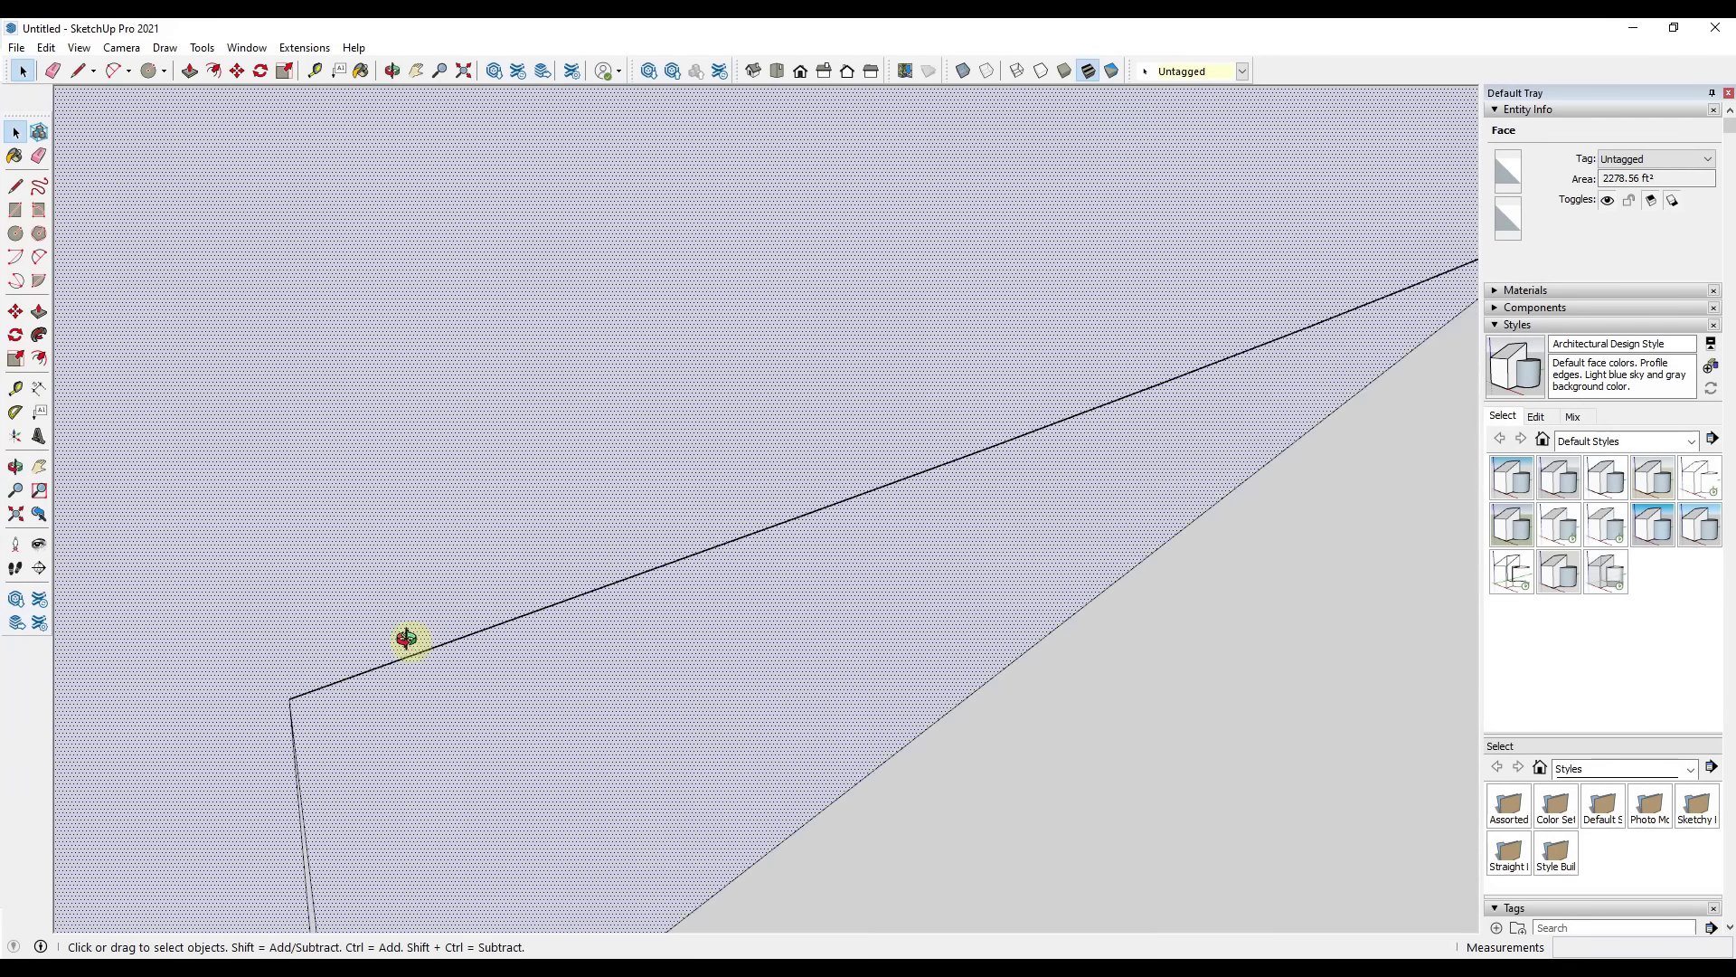
Delete the selected geometry at the first wheel gap's corner and draw a line across the break in its outline.
mouse_move(407, 639)
middle_down()
mouse_move(736, 658)
mouse_move(690, 612)
middle_up()
key(Delete)
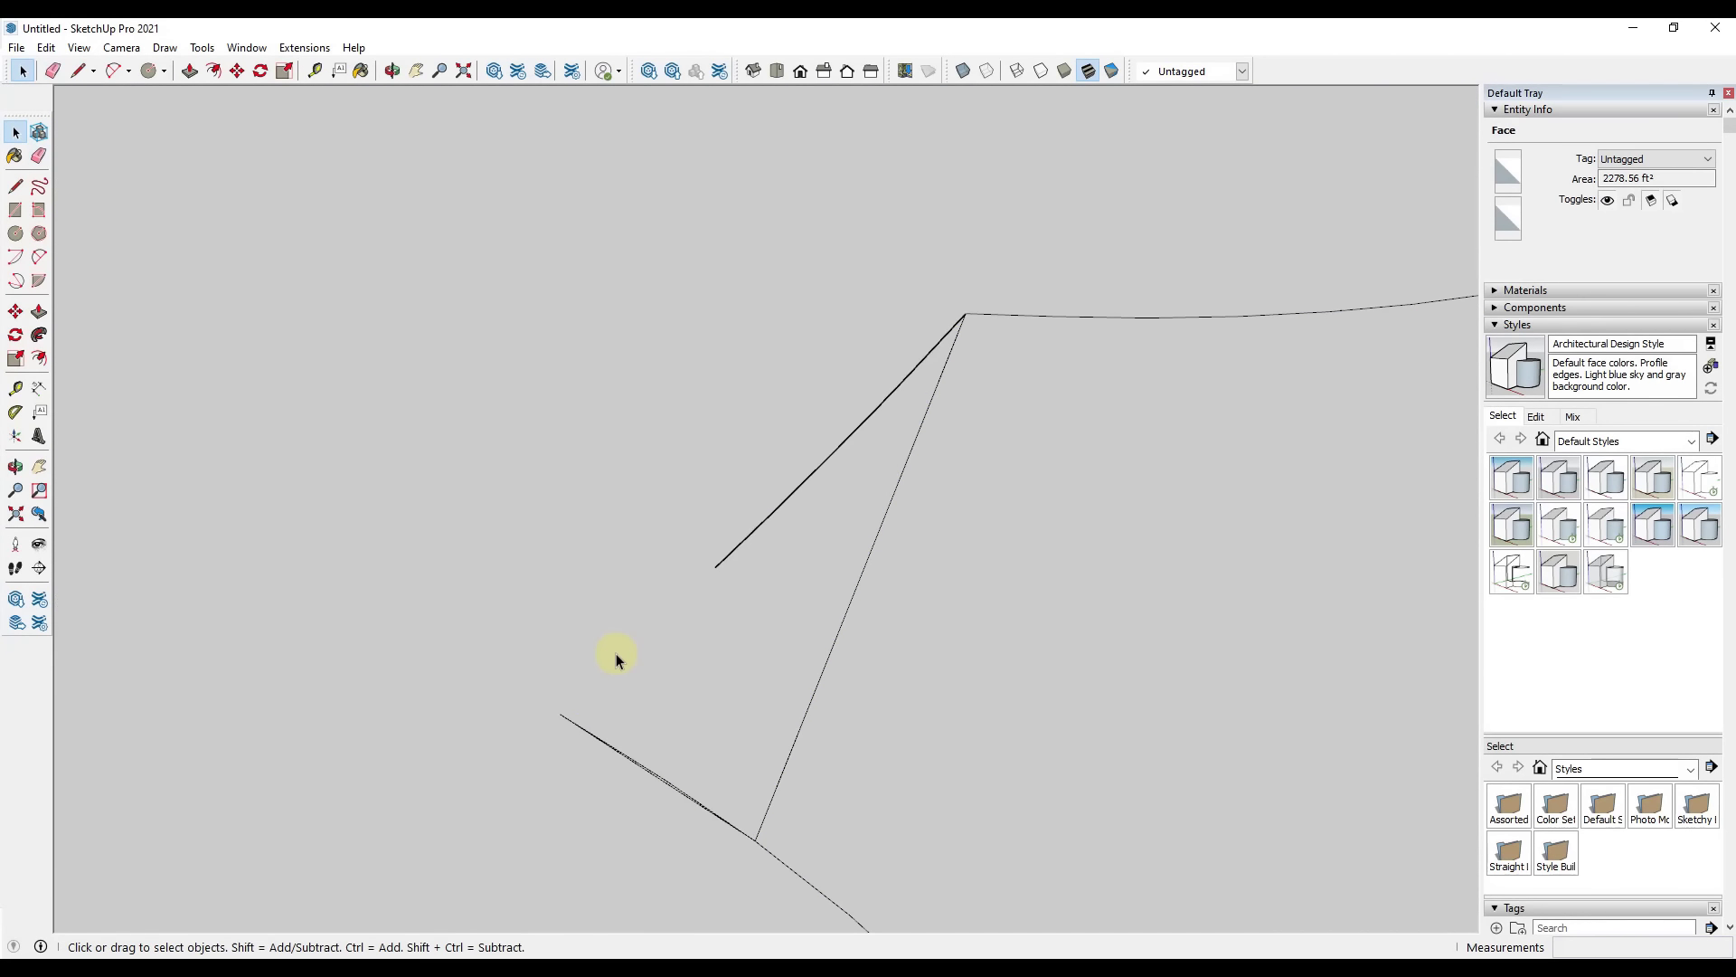
key(l)
click(715, 566)
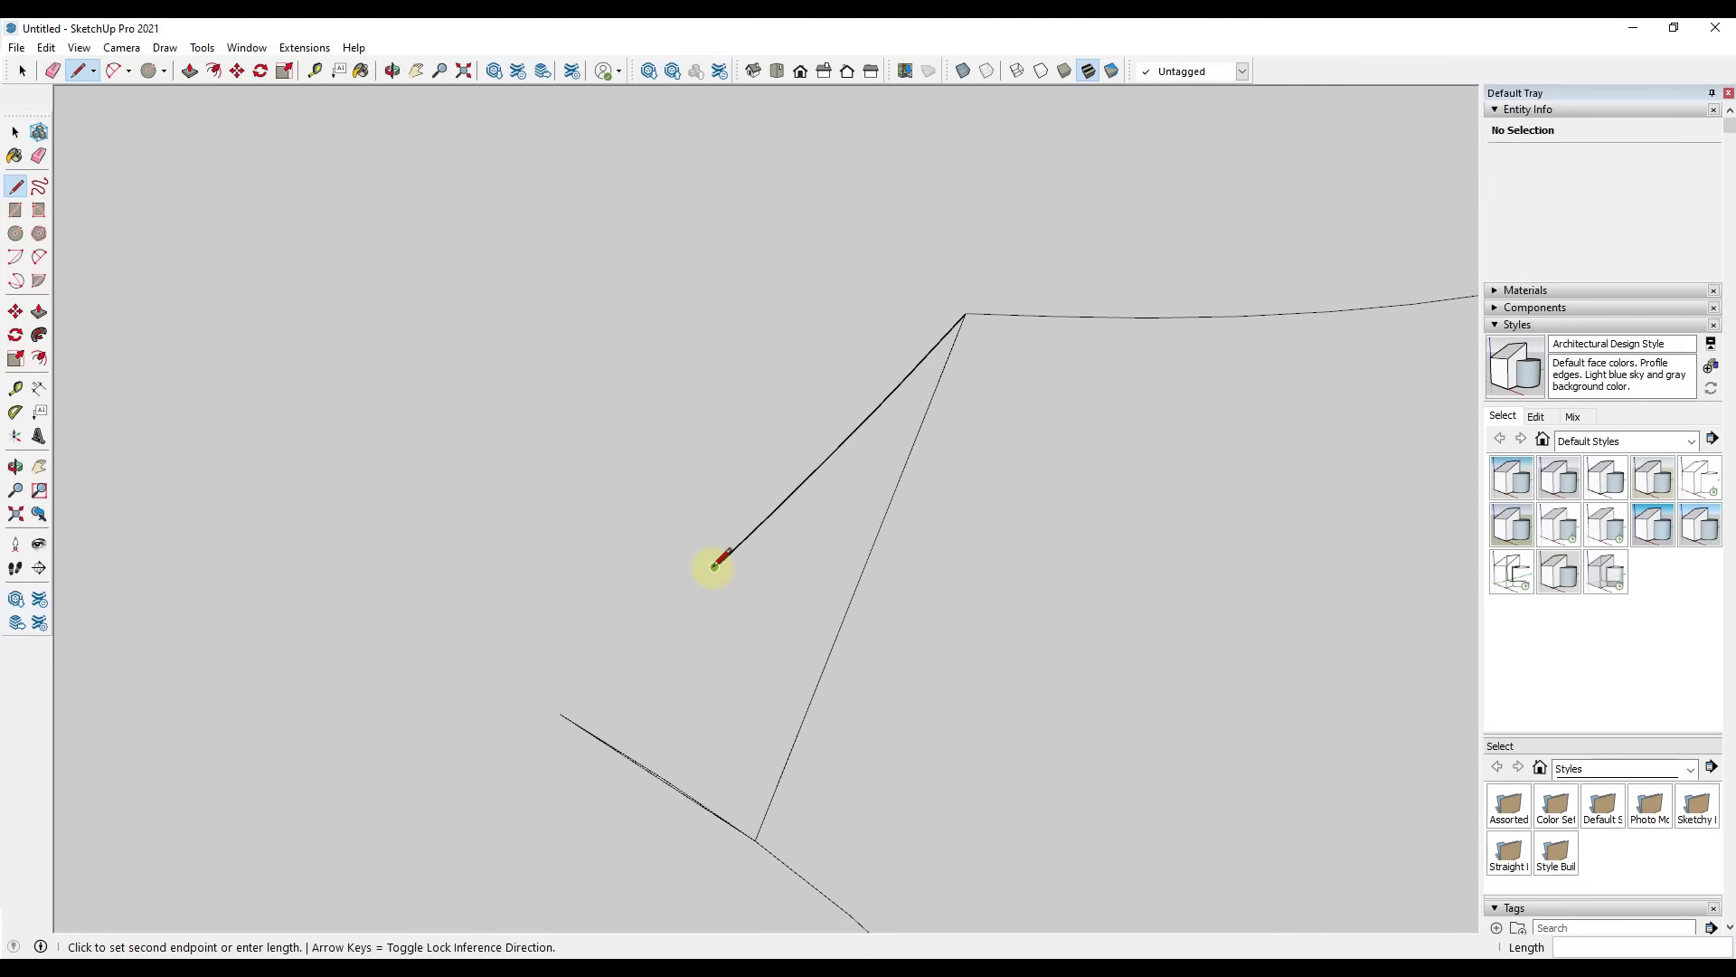
click(560, 713)
key(space)
middle_drag(697, 711, 767, 669)
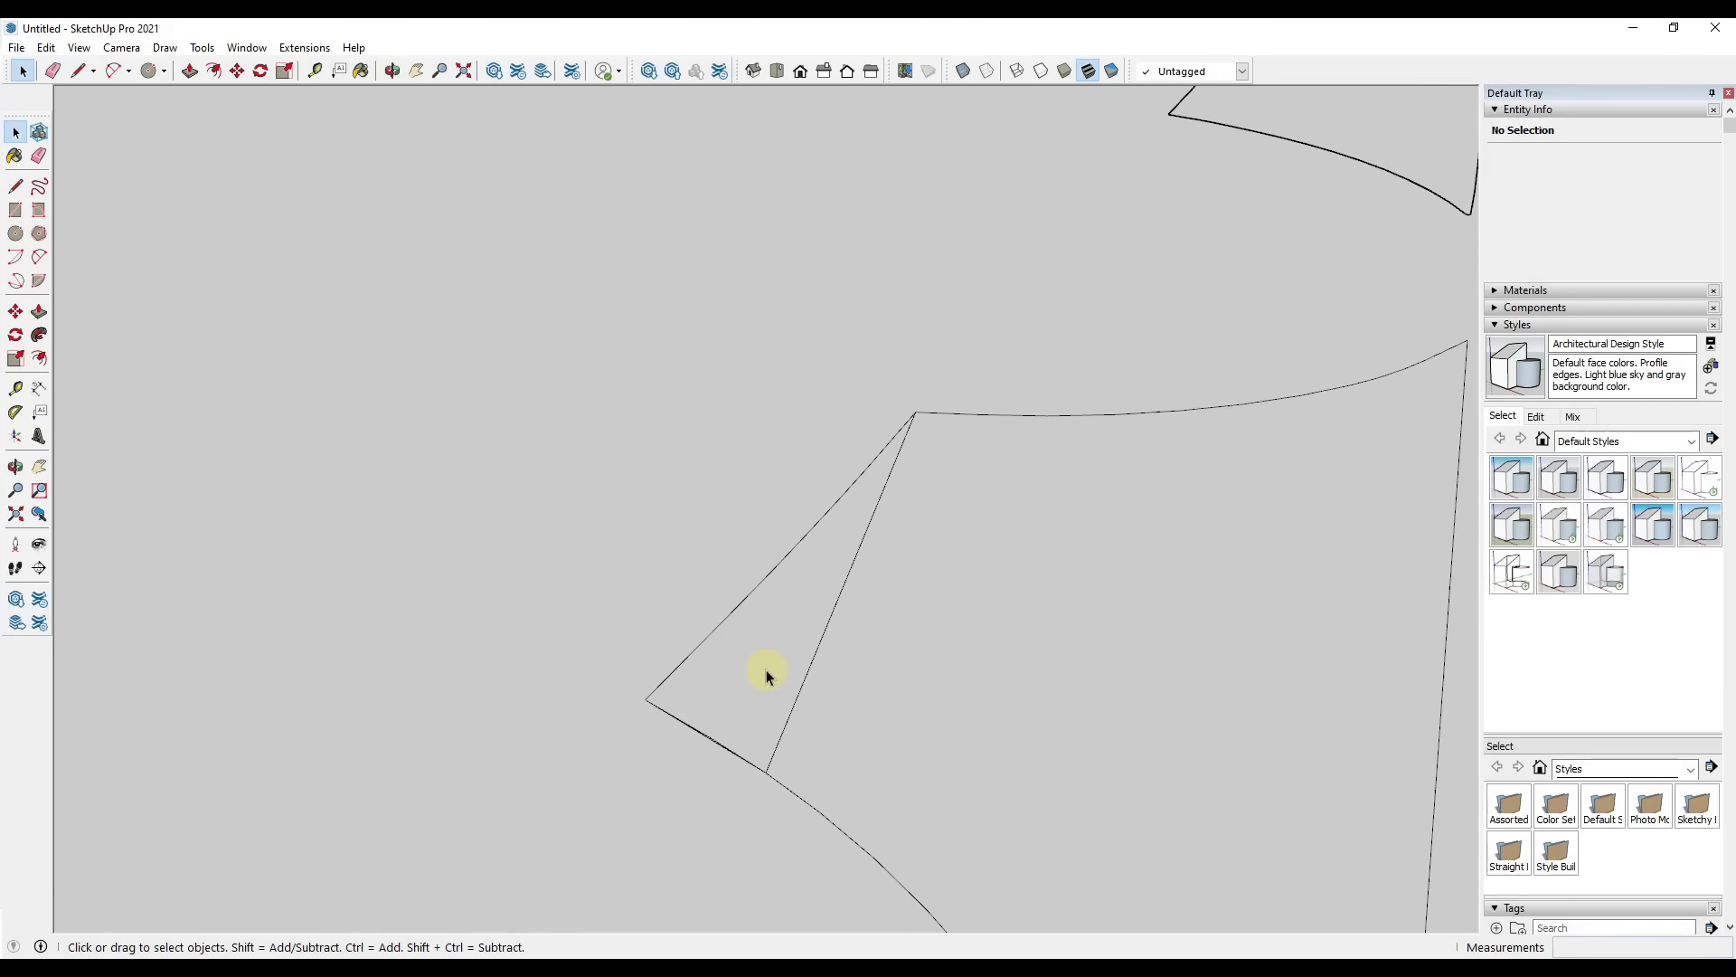
Replace the short edge at the first wheel gap's corner with a new line and erase the diagonal edge across that corner.
click(996, 699)
click(759, 645)
scroll(723, 680, up, 8)
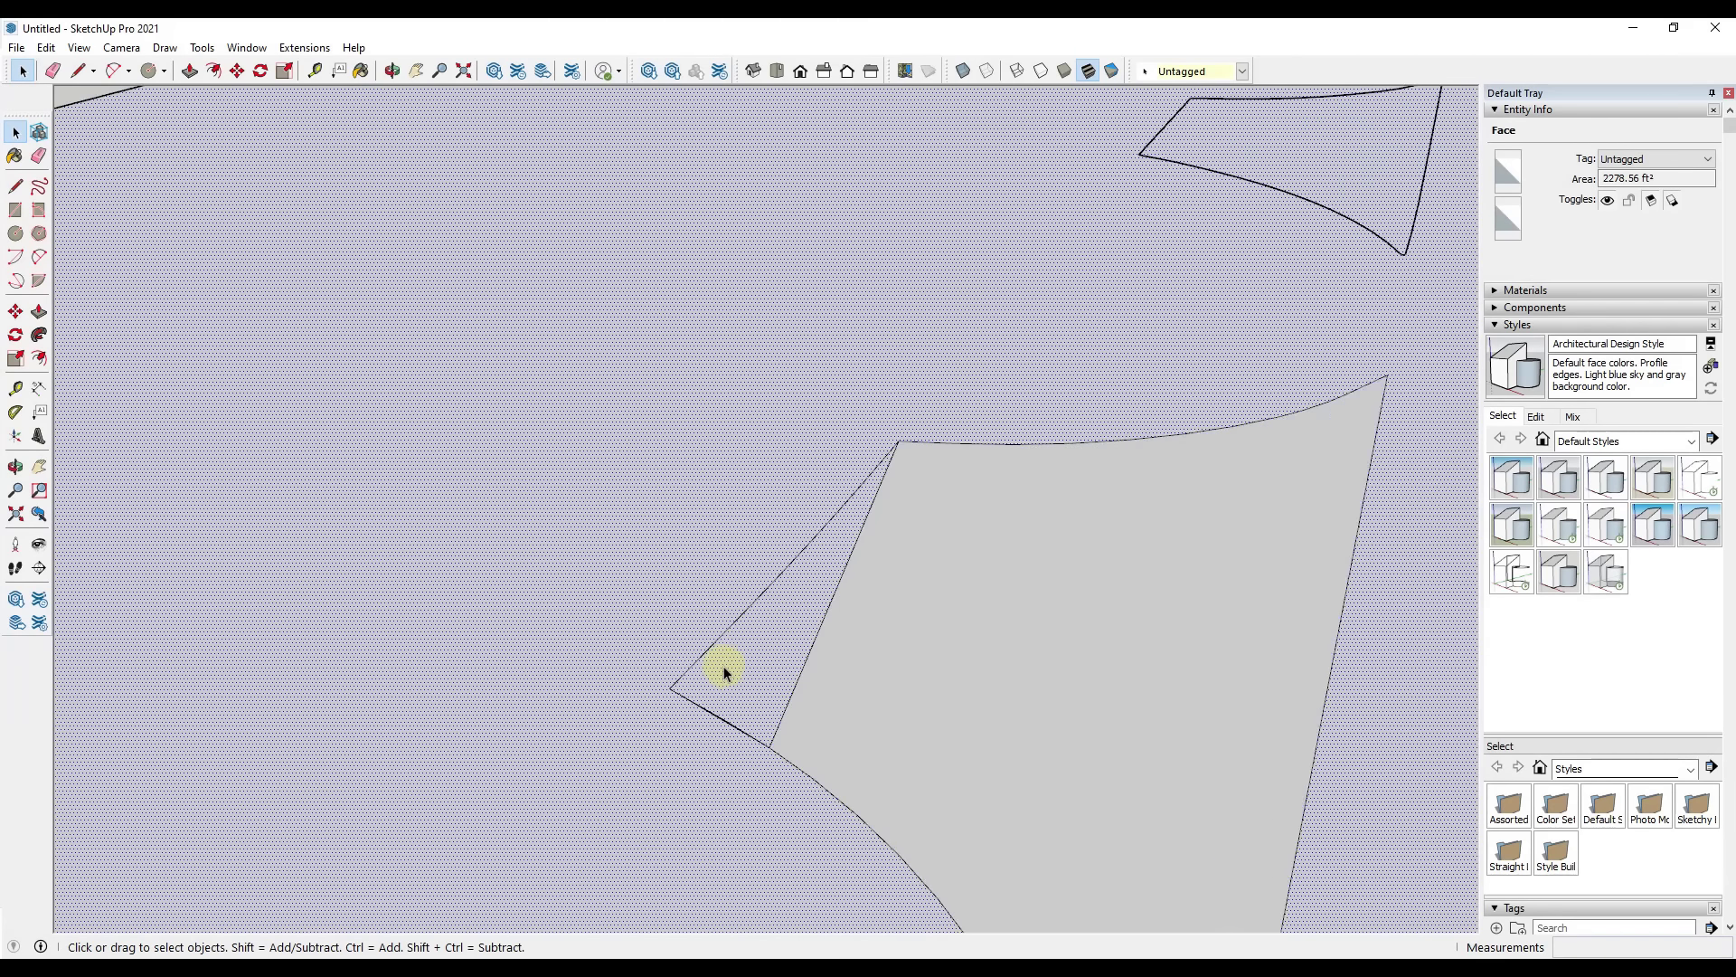
key(e)
click(728, 775)
key(l)
click(593, 655)
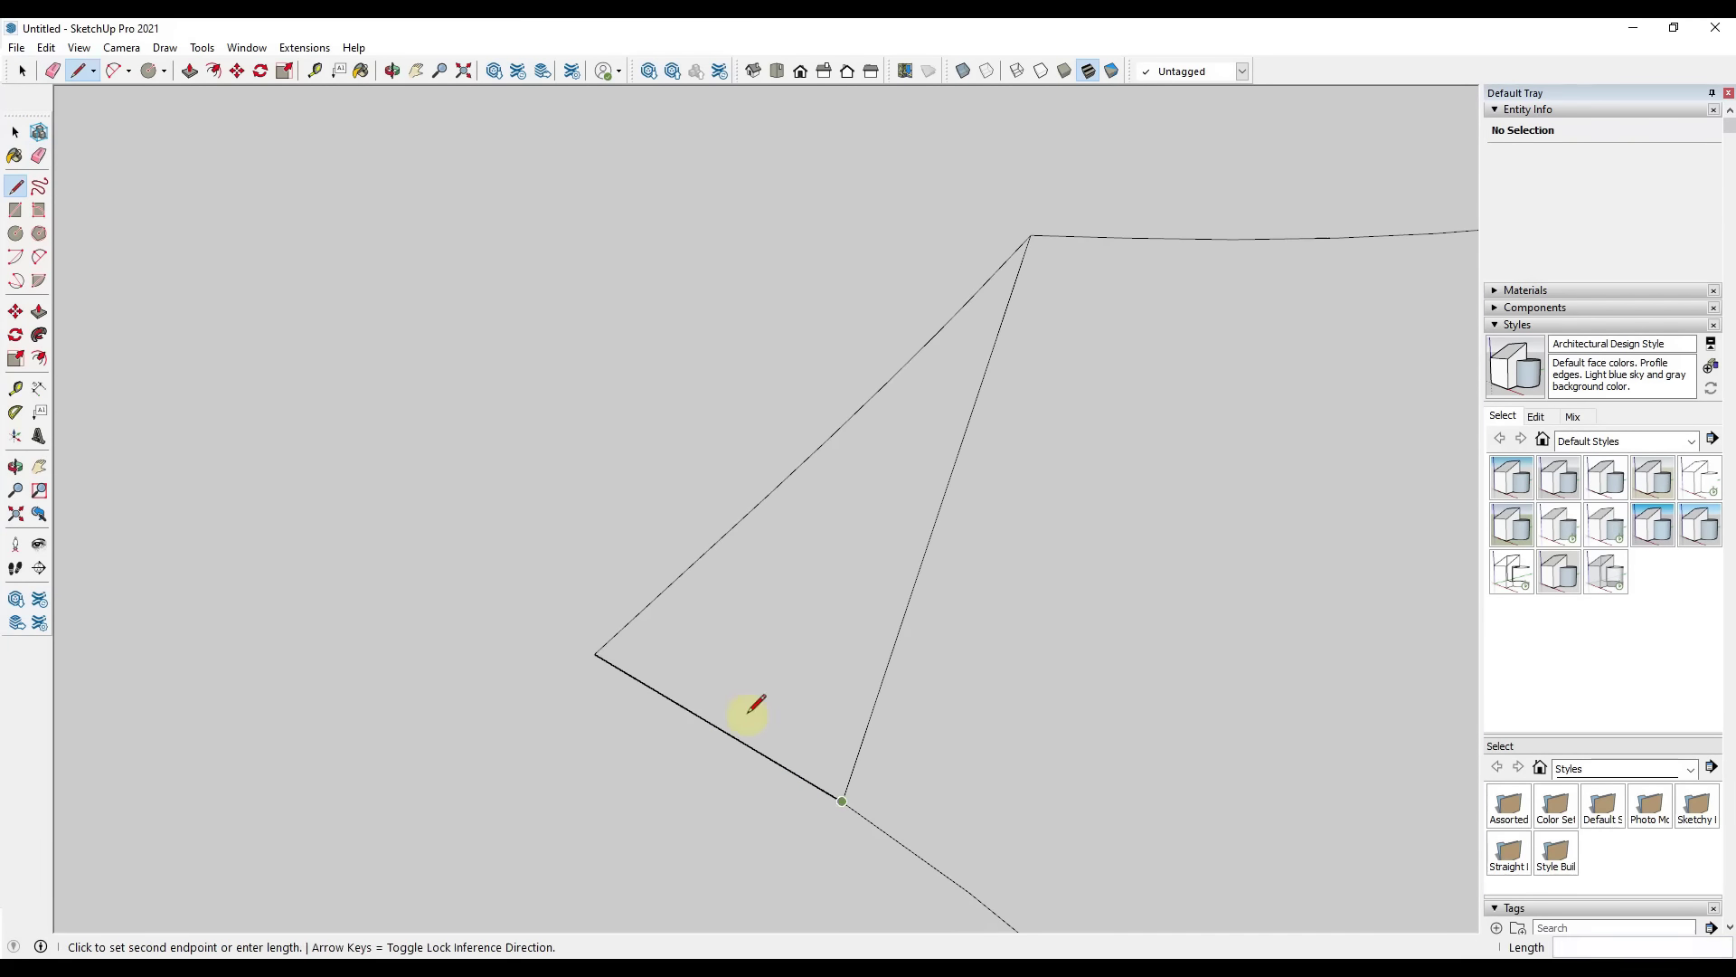
key(space)
click(873, 631)
key(e)
click(787, 431)
scroll(868, 505, down, 5)
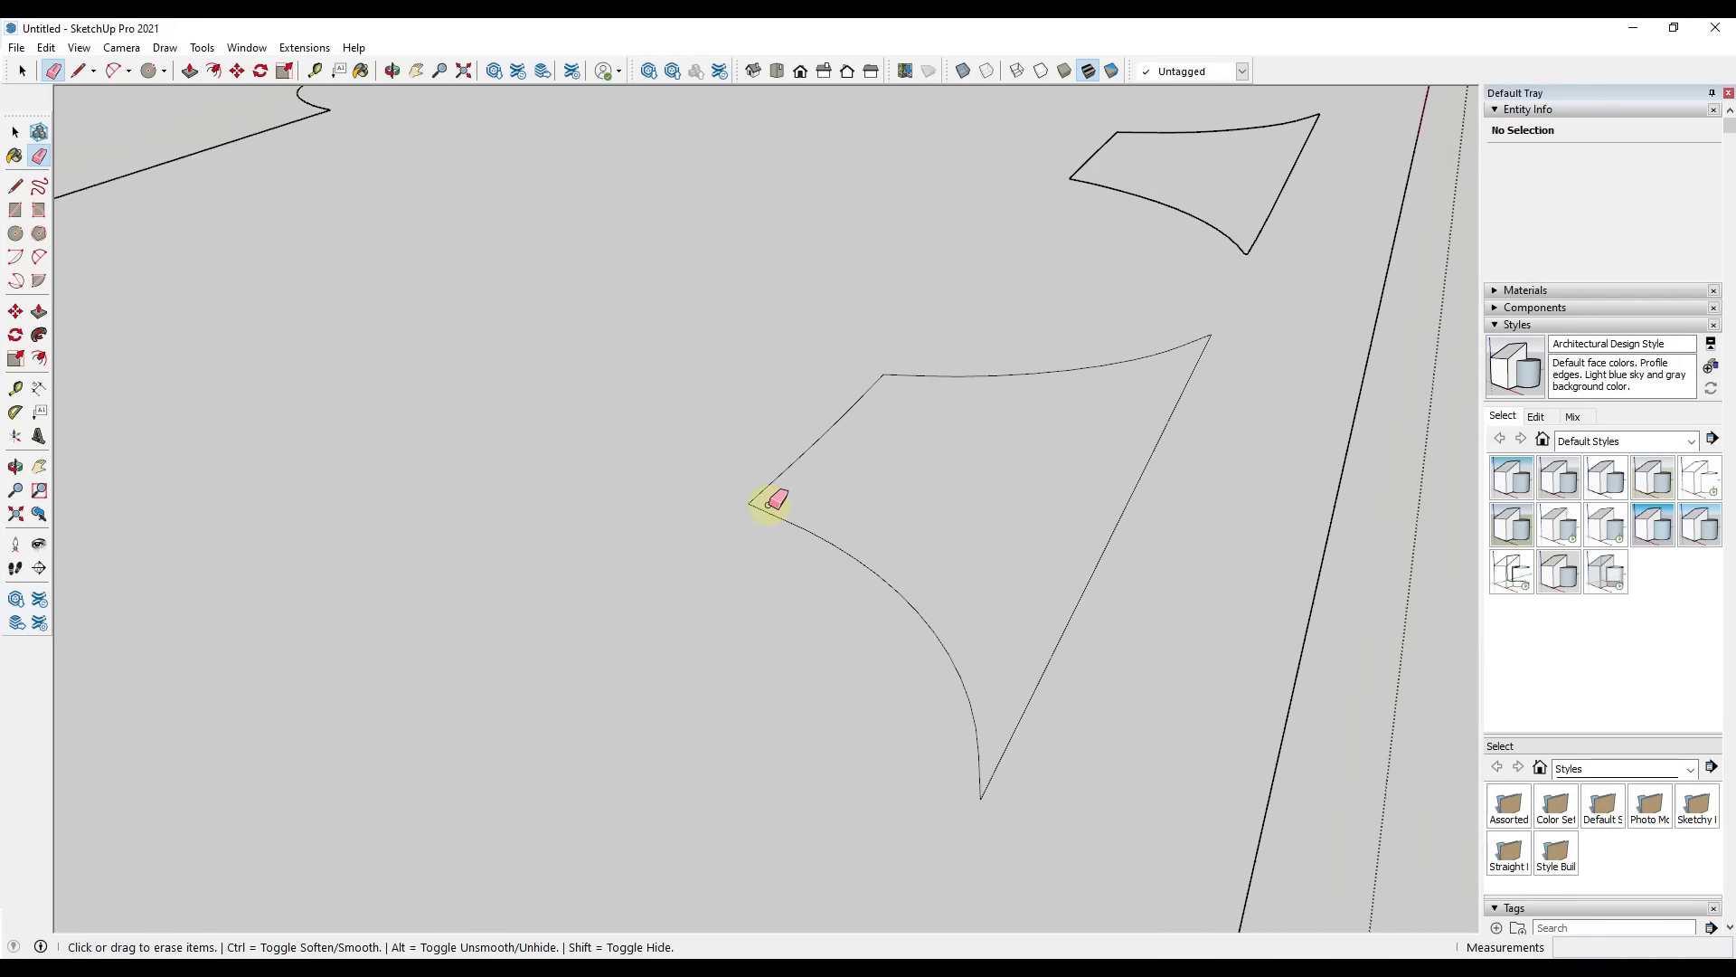
Delete the outlines of the other two wheel gaps from the train face.
middle_drag(769, 506, 584, 593)
scroll(597, 571, down, 3)
scroll(1015, 589, down, 5)
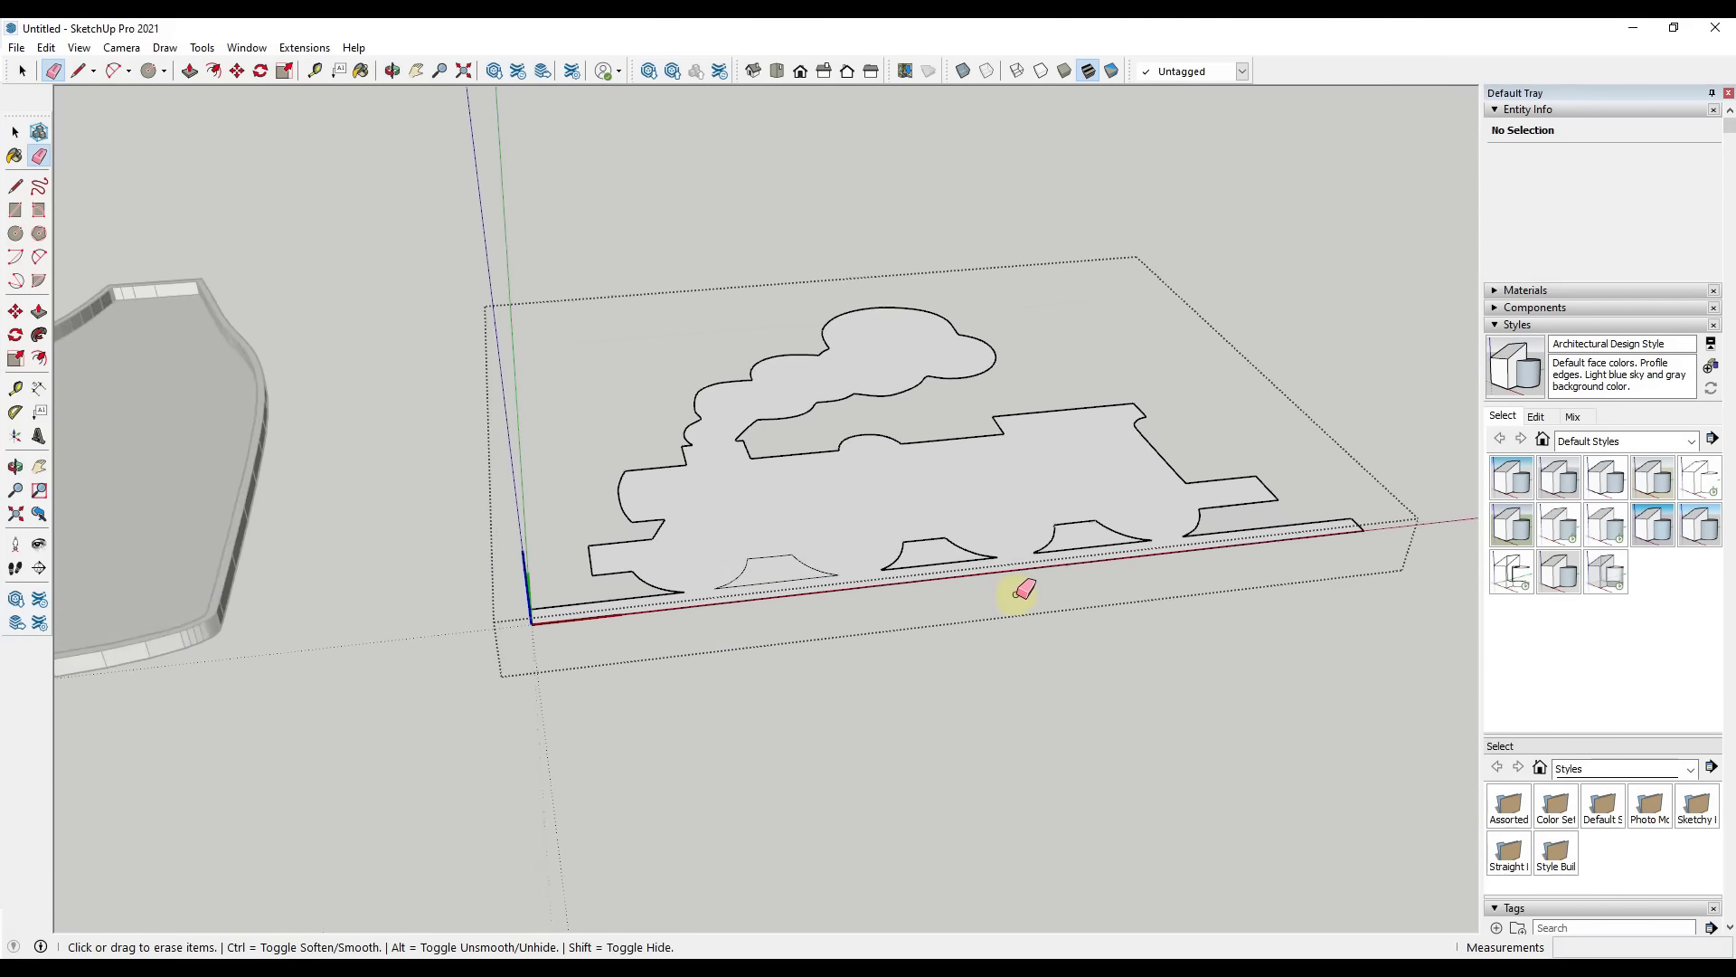
middle_drag(1016, 589, 899, 608)
key(space)
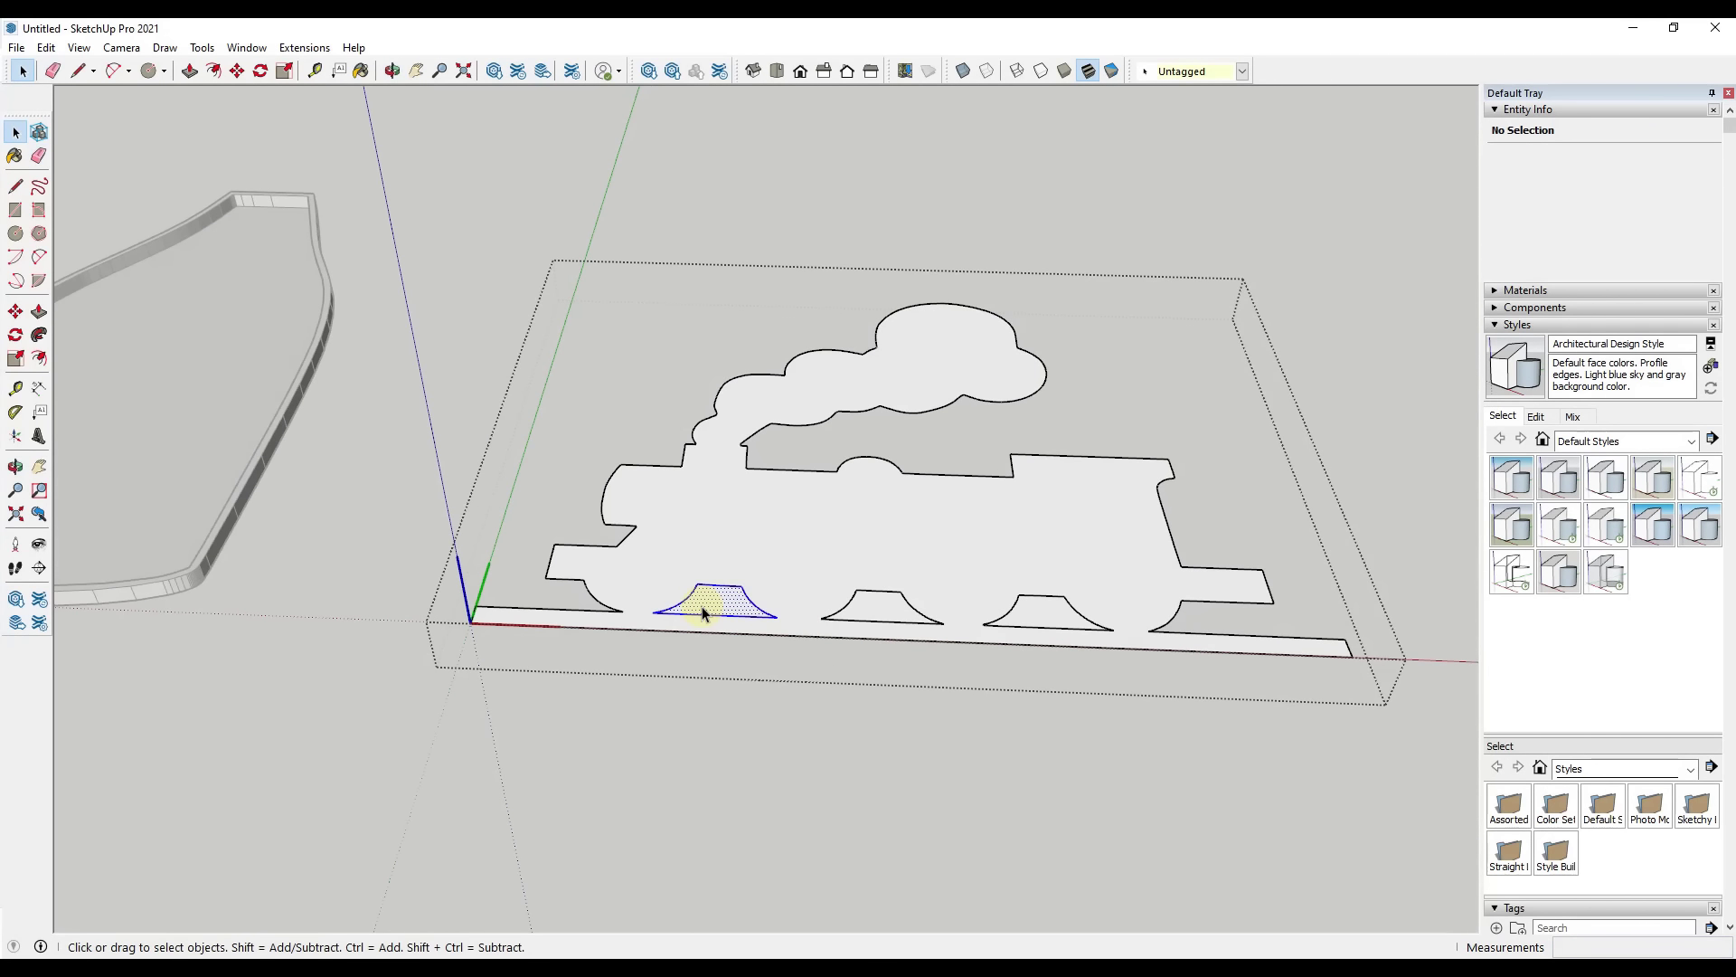
scroll(778, 623, up, 3)
click(840, 636)
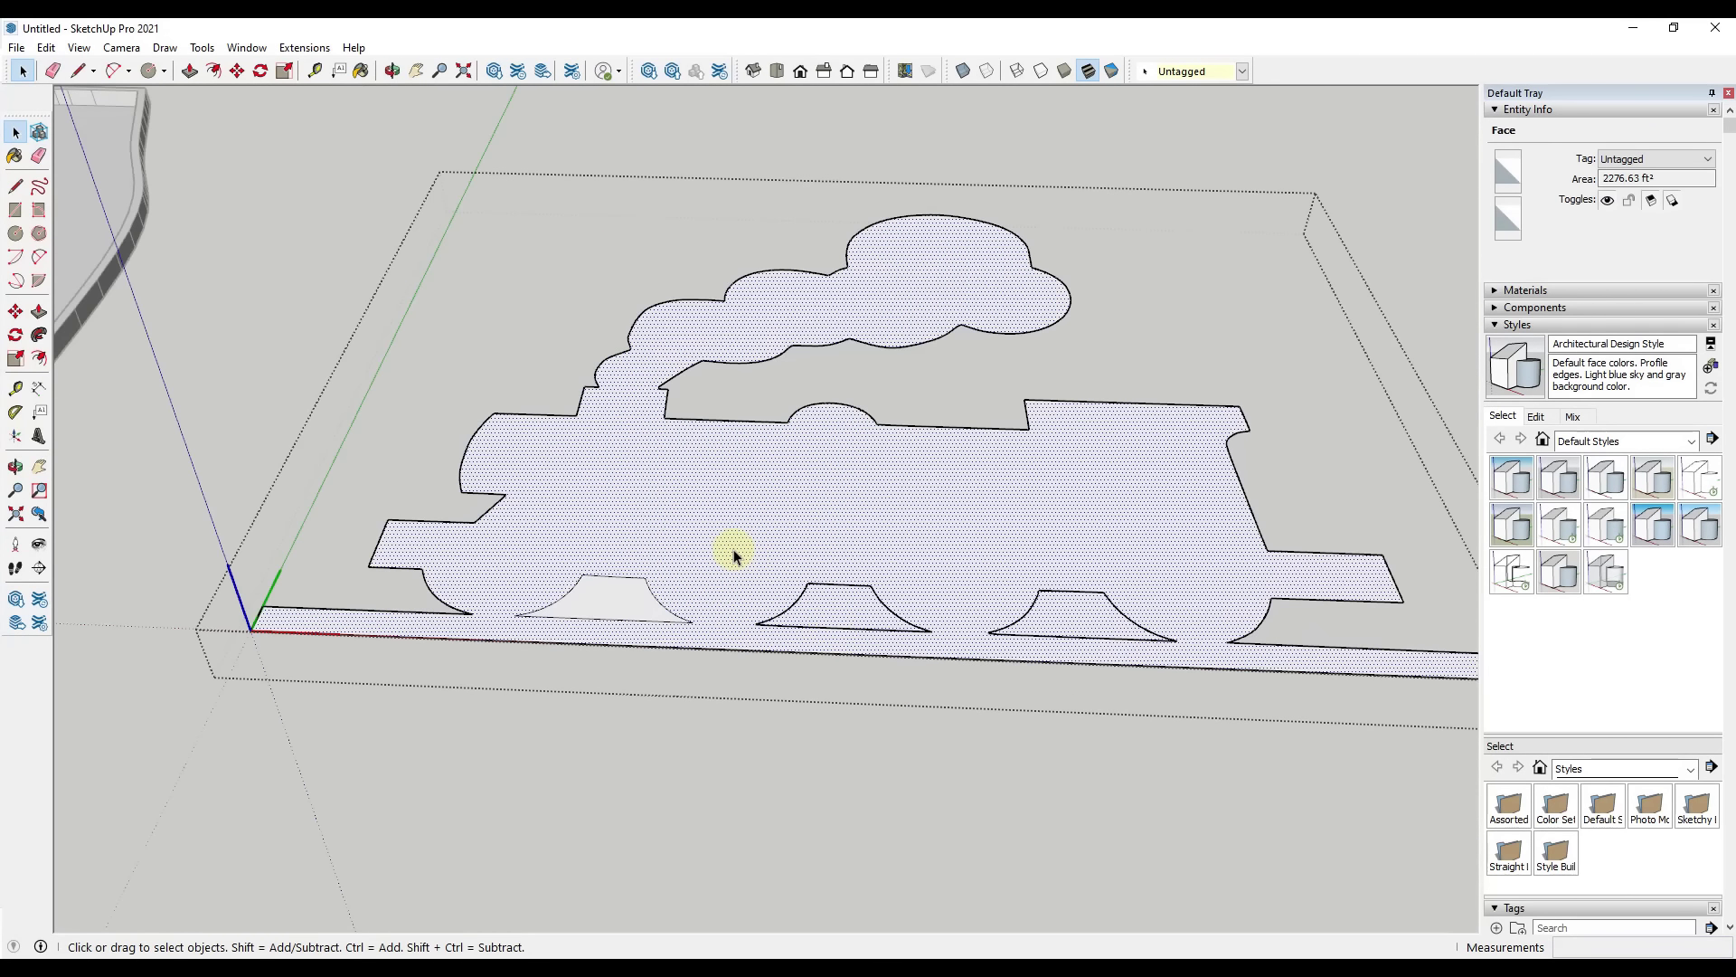
drag(1199, 653, 1200, 649)
key(Delete)
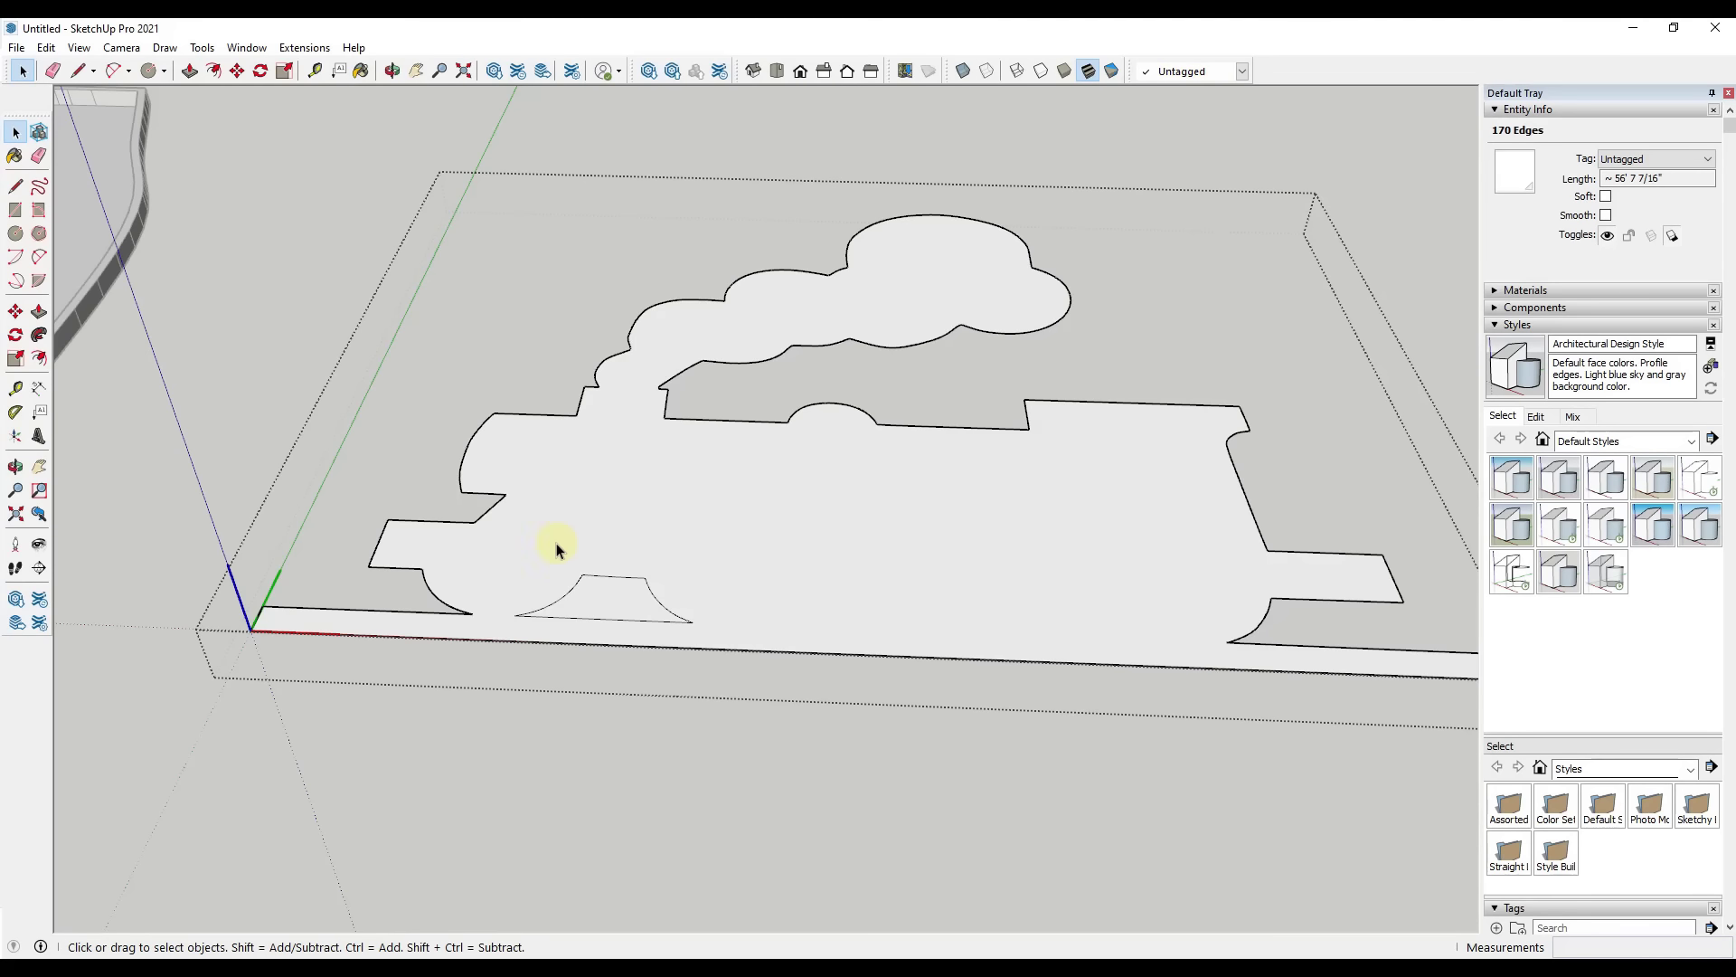
Copy the wheel gap shape along the train's base about 16' 9", then copy it again about 15' 2" further for the third gap.
key(m)
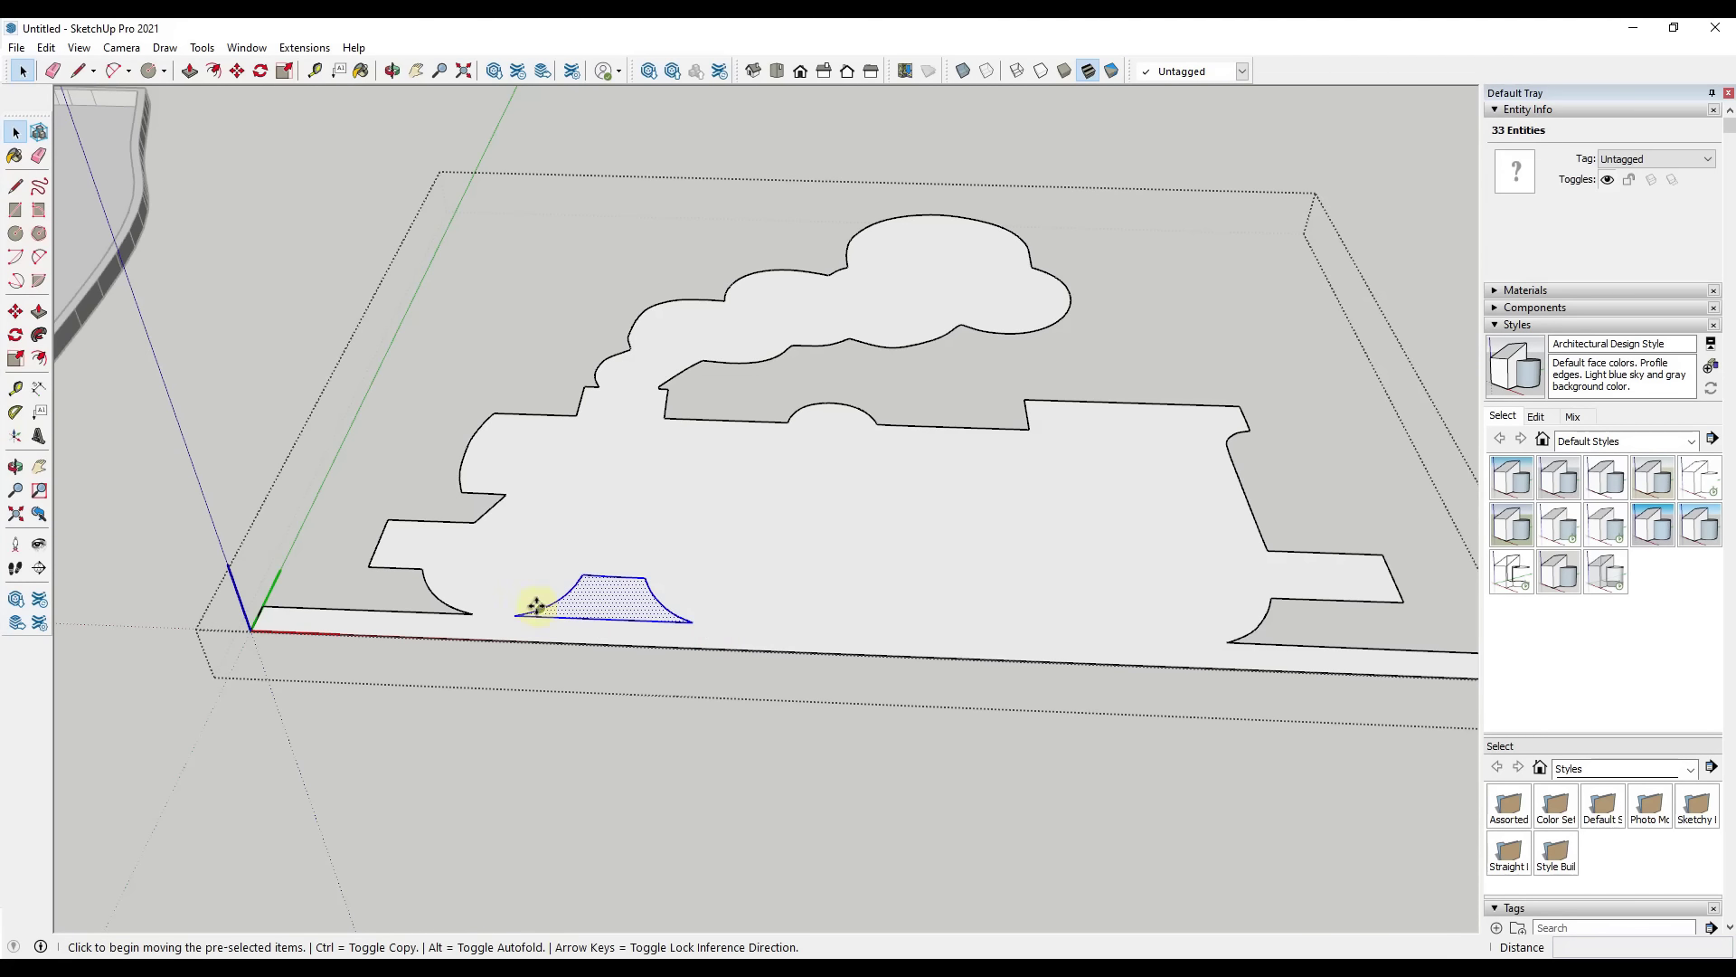
key(ctrl)
click(511, 614)
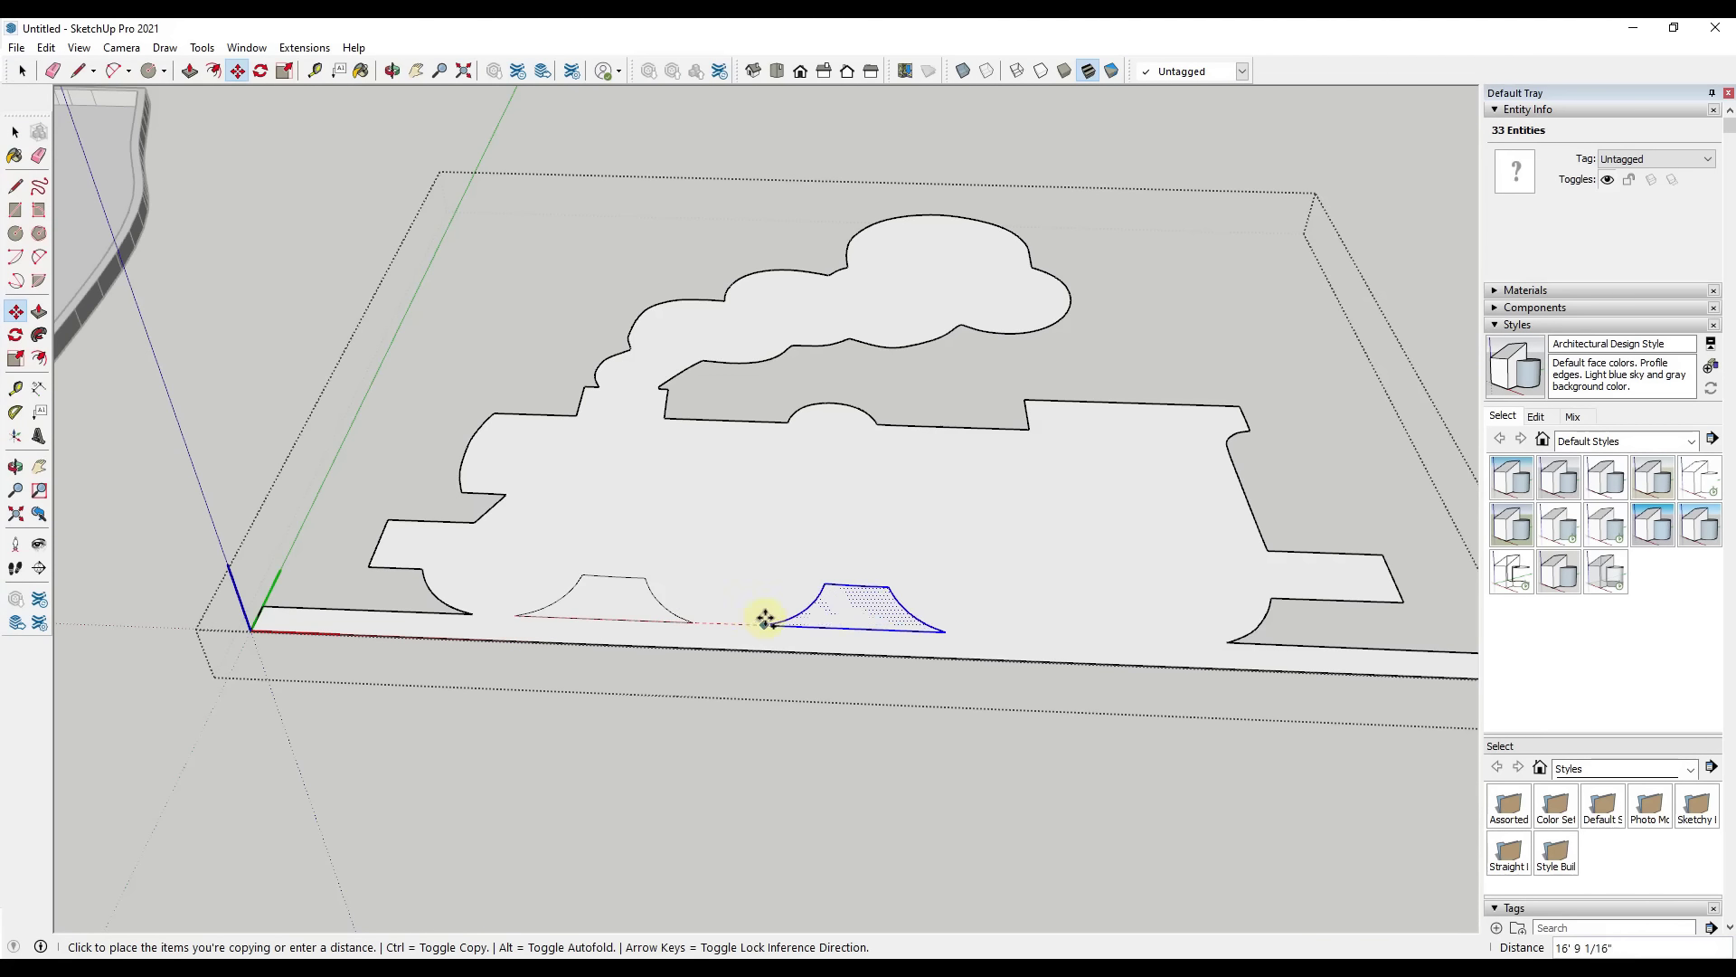
click(767, 620)
click(764, 625)
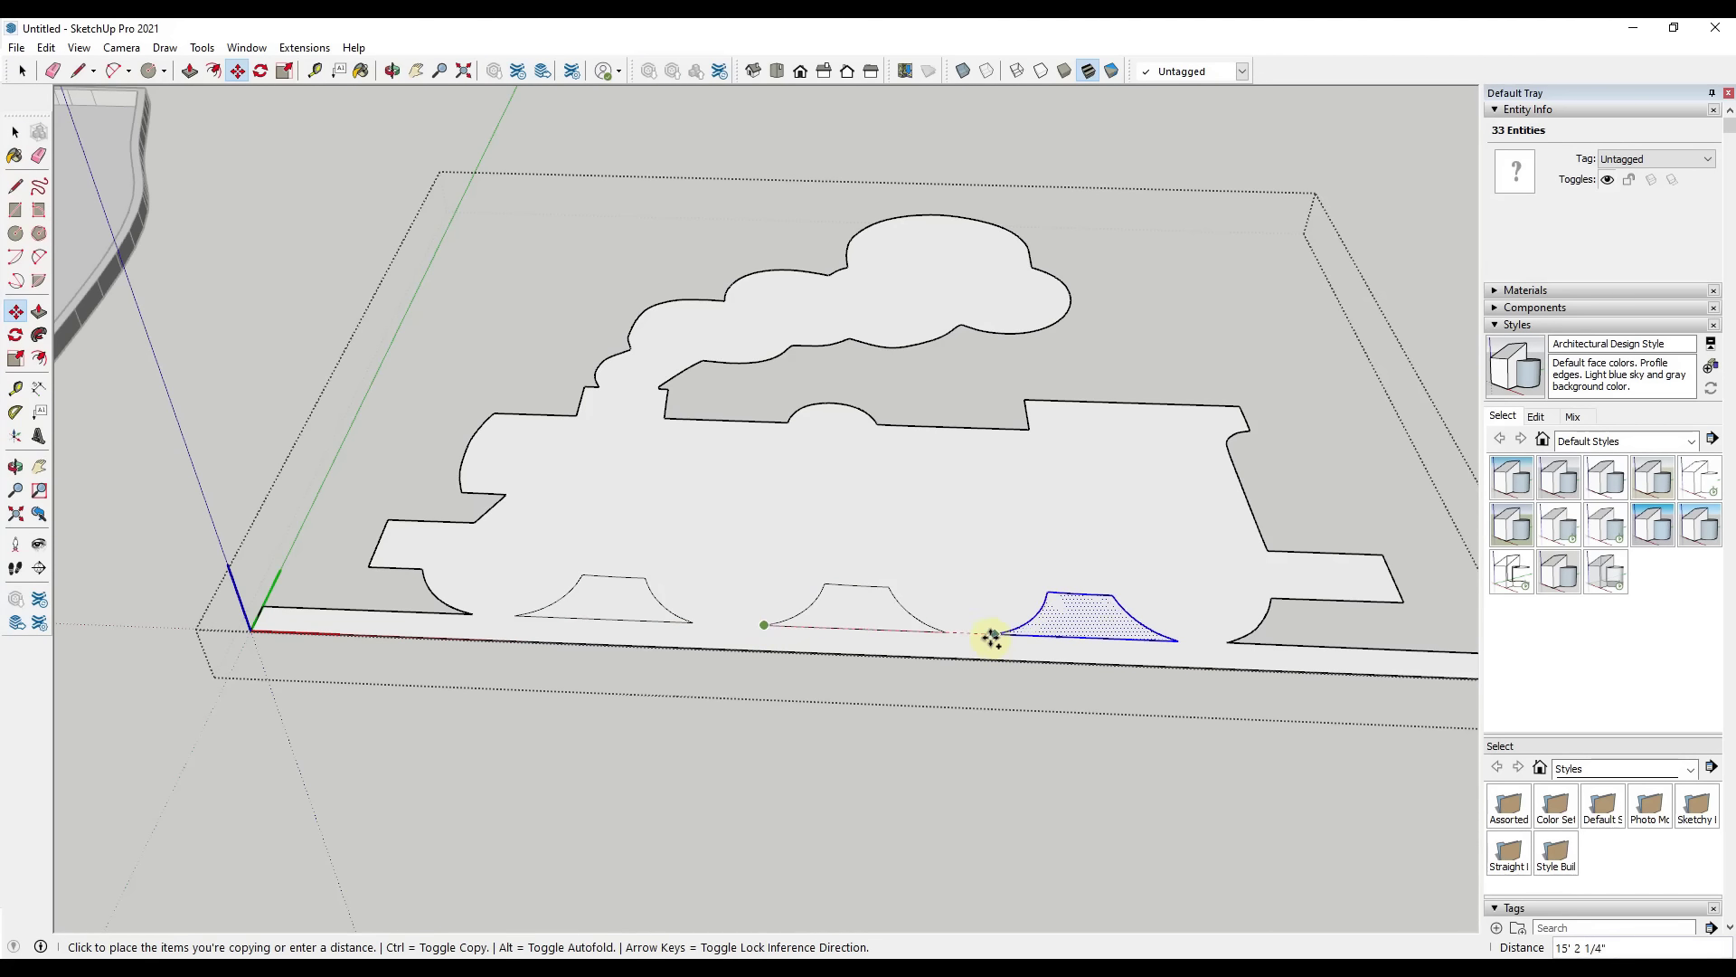
click(991, 639)
key(space)
Push/Pull the train face up about 1' 5" and close the train component.
click(775, 546)
scroll(1013, 579, down, 2)
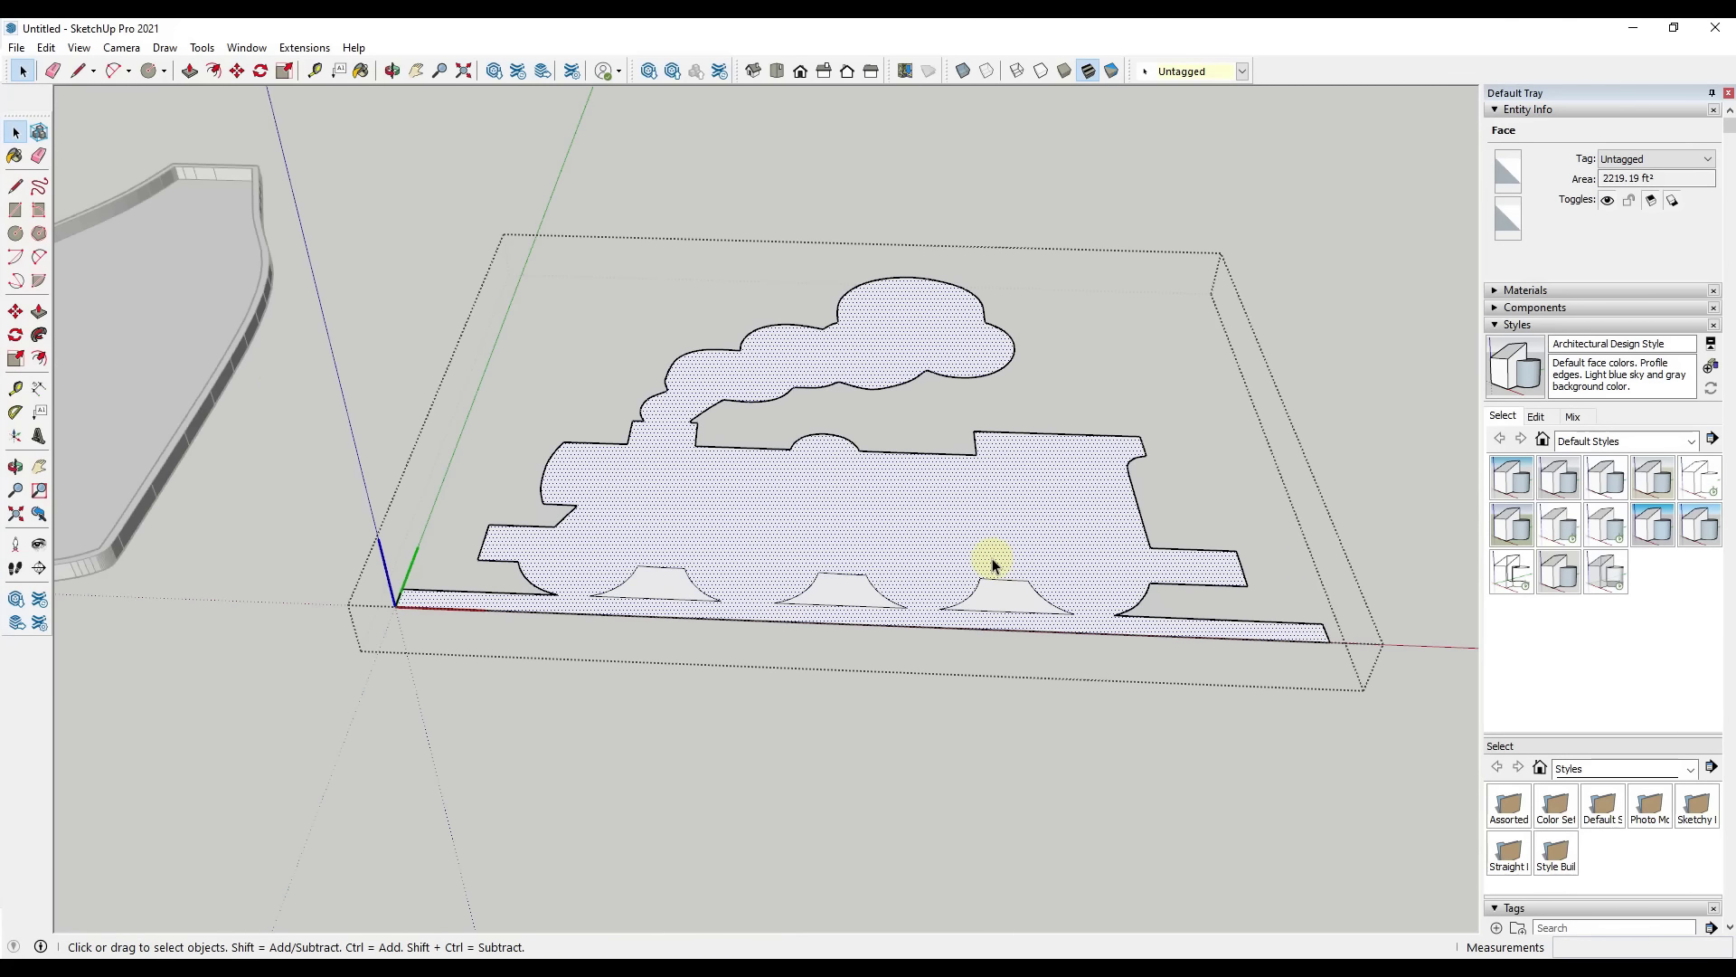
key(p)
click(979, 530)
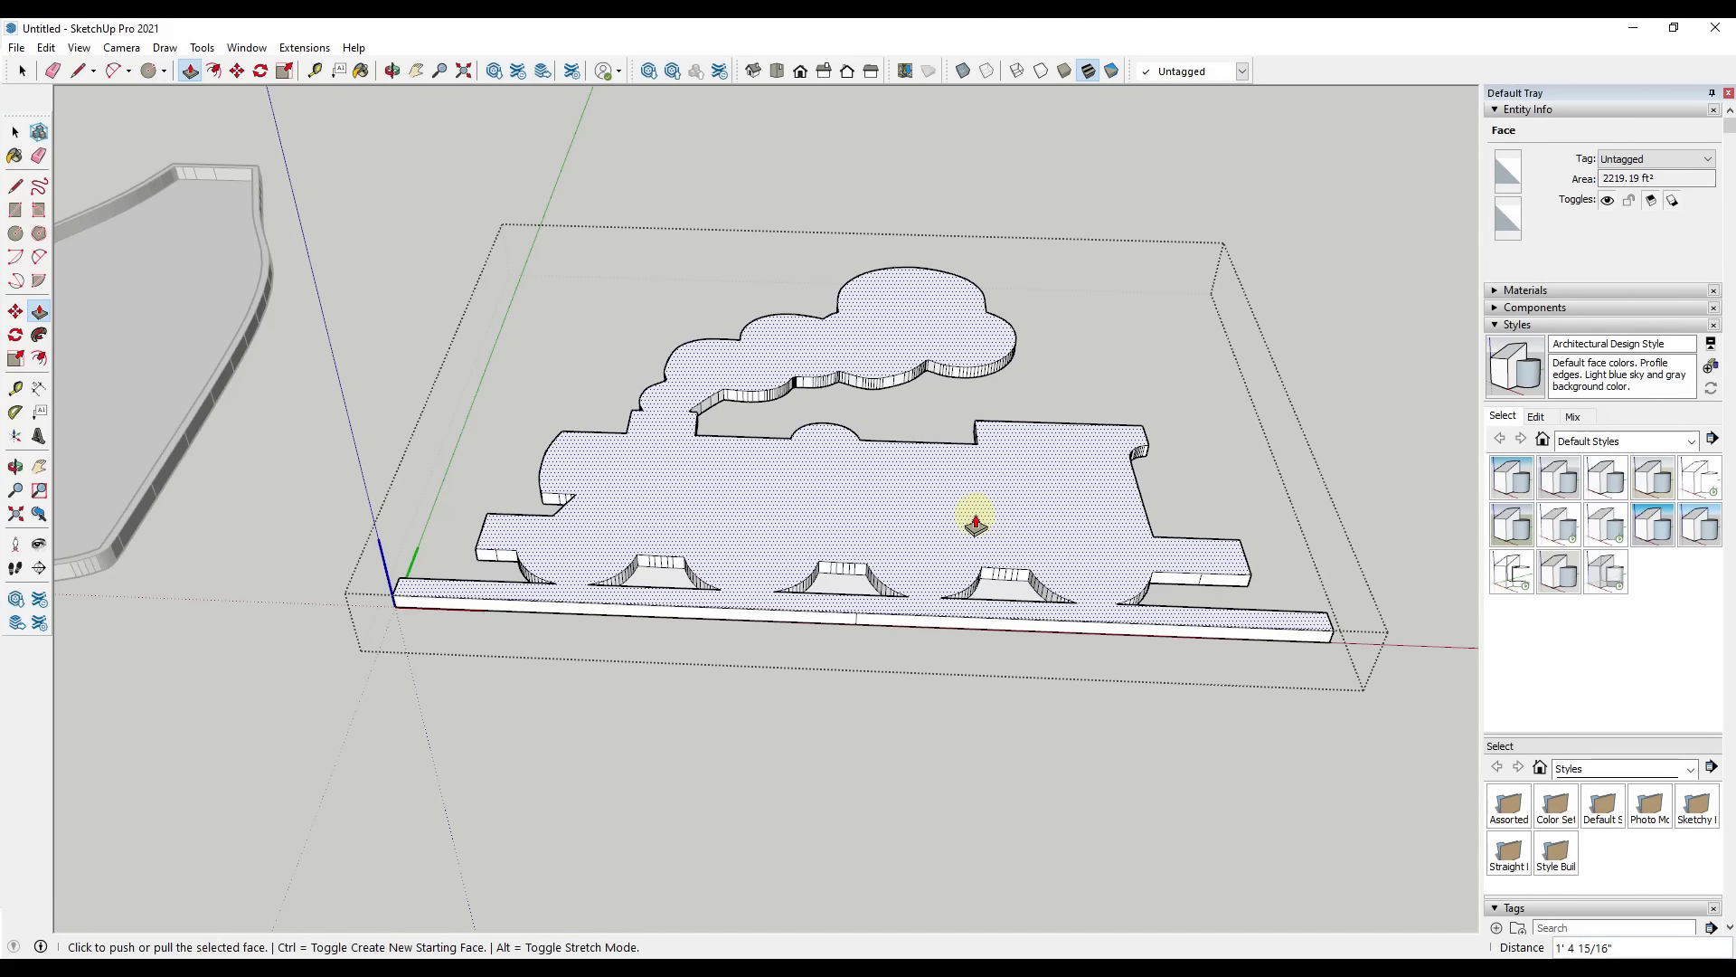
key(space)
scroll(721, 496, down, 3)
middle_drag(853, 579, 642, 540)
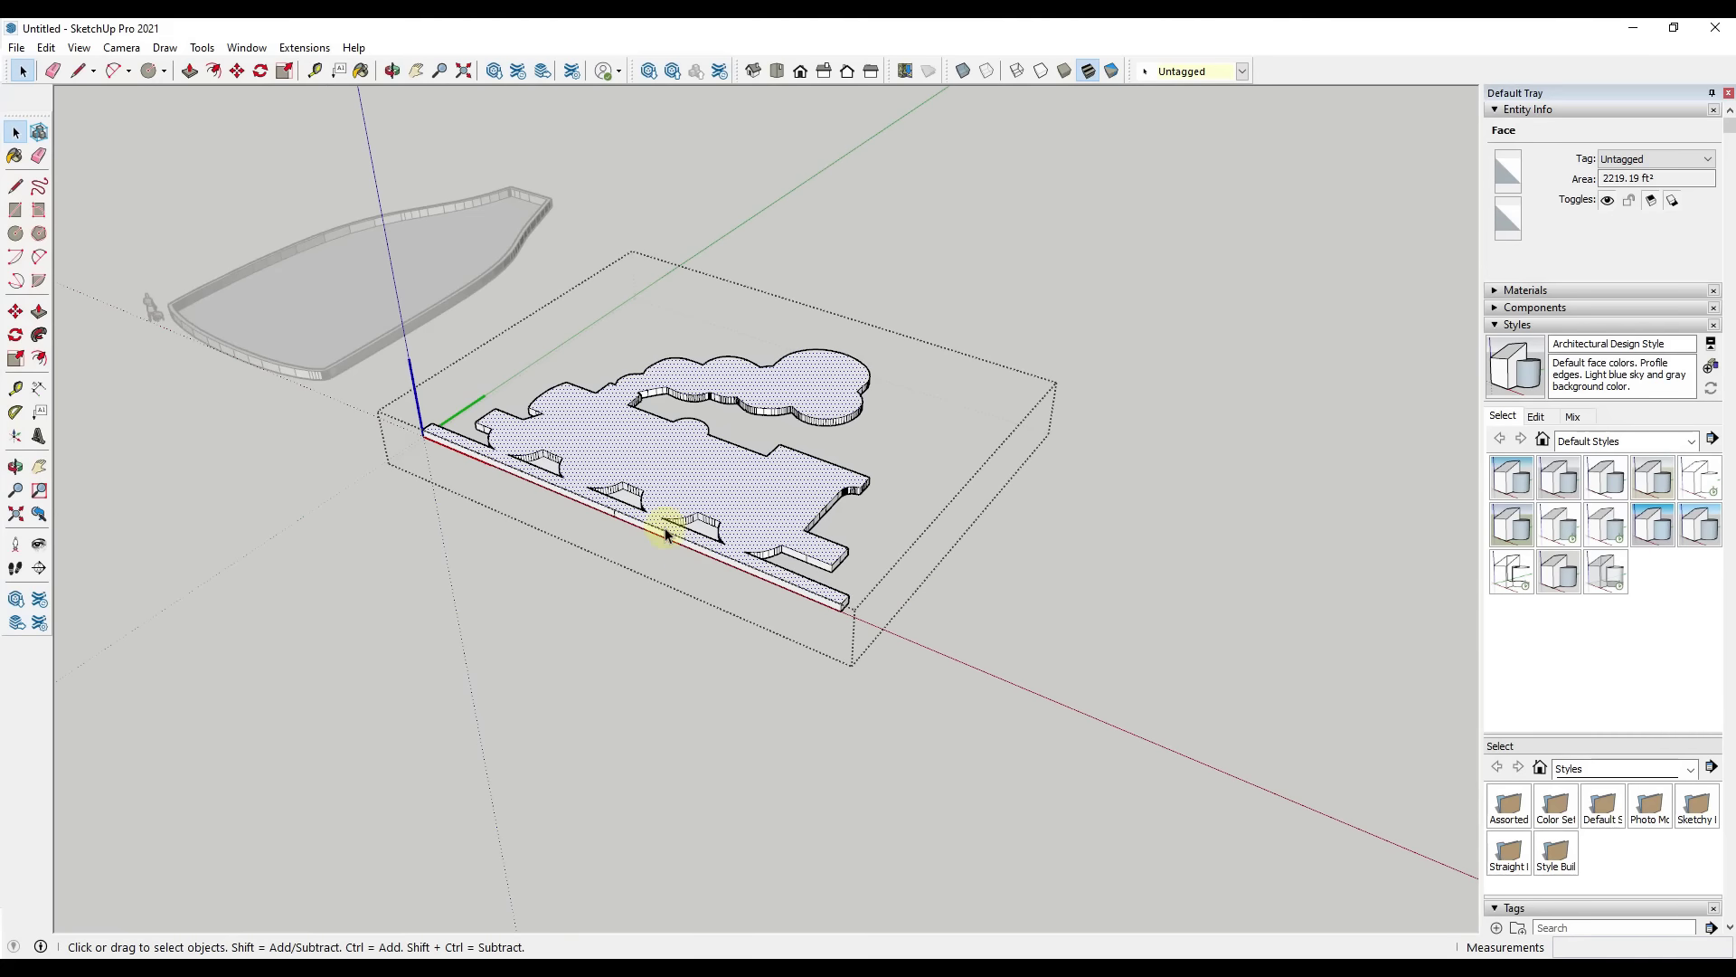
scroll(666, 531, down, 2)
click(1133, 600)
scroll(498, 535, down, 2)
middle_drag(606, 558, 903, 594)
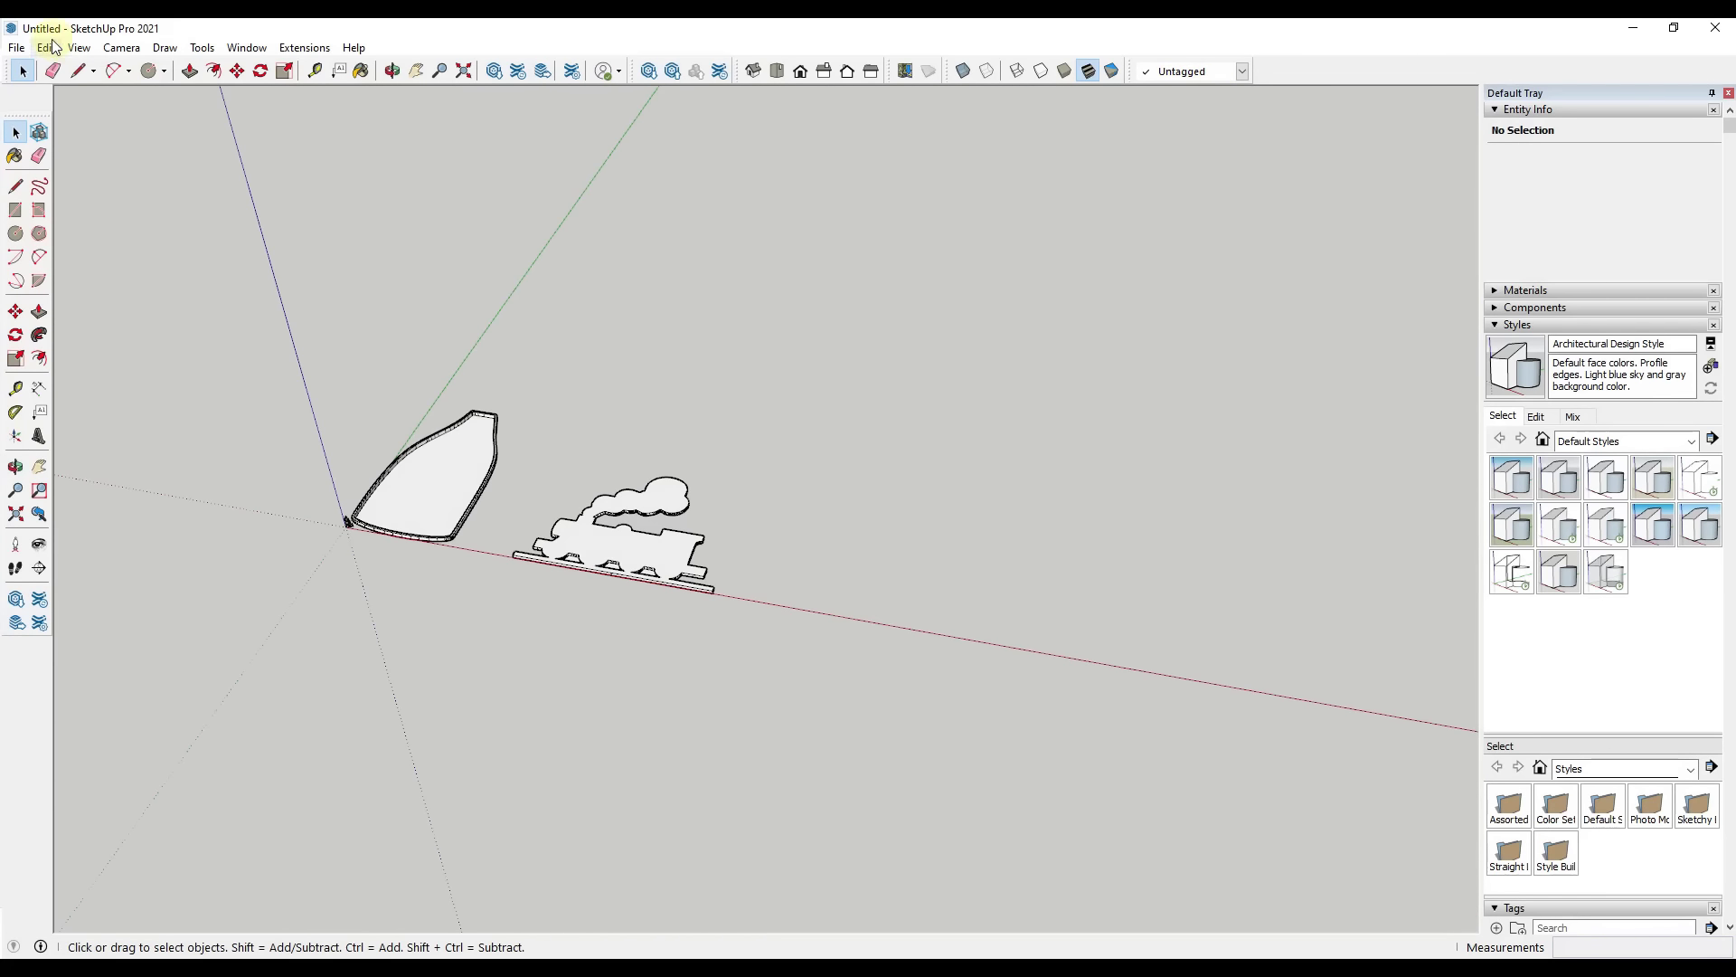
Import the Leaf DXF file and dismiss the import results.
click(16, 47)
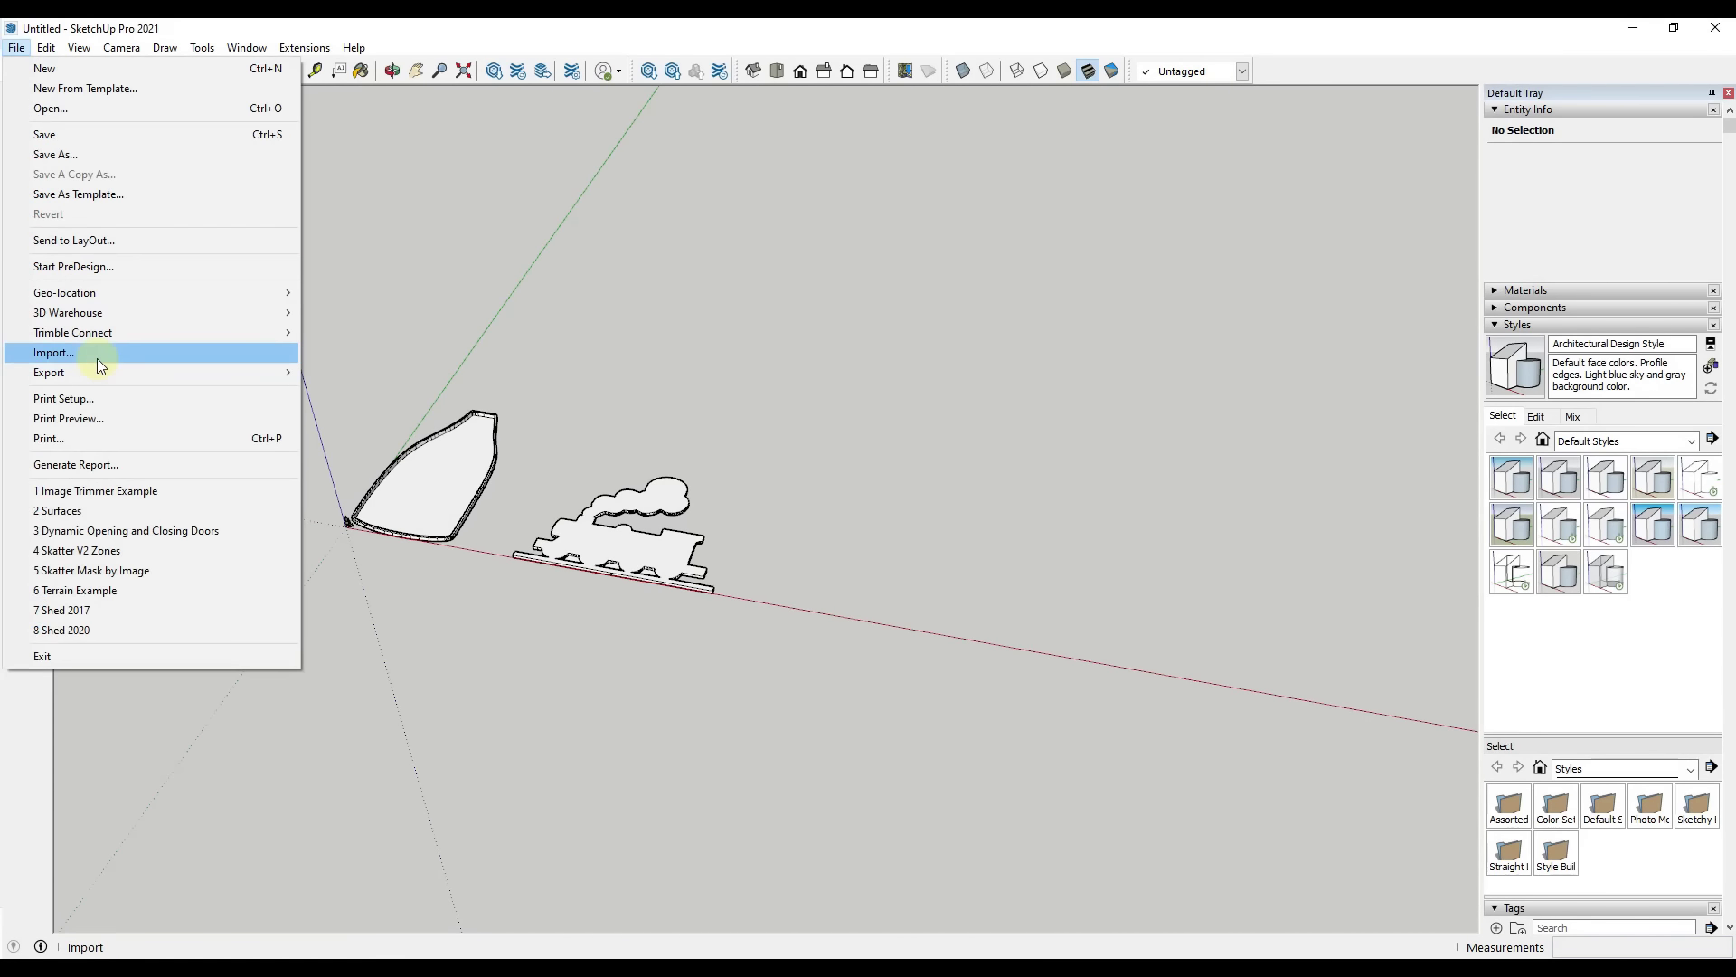
click(99, 353)
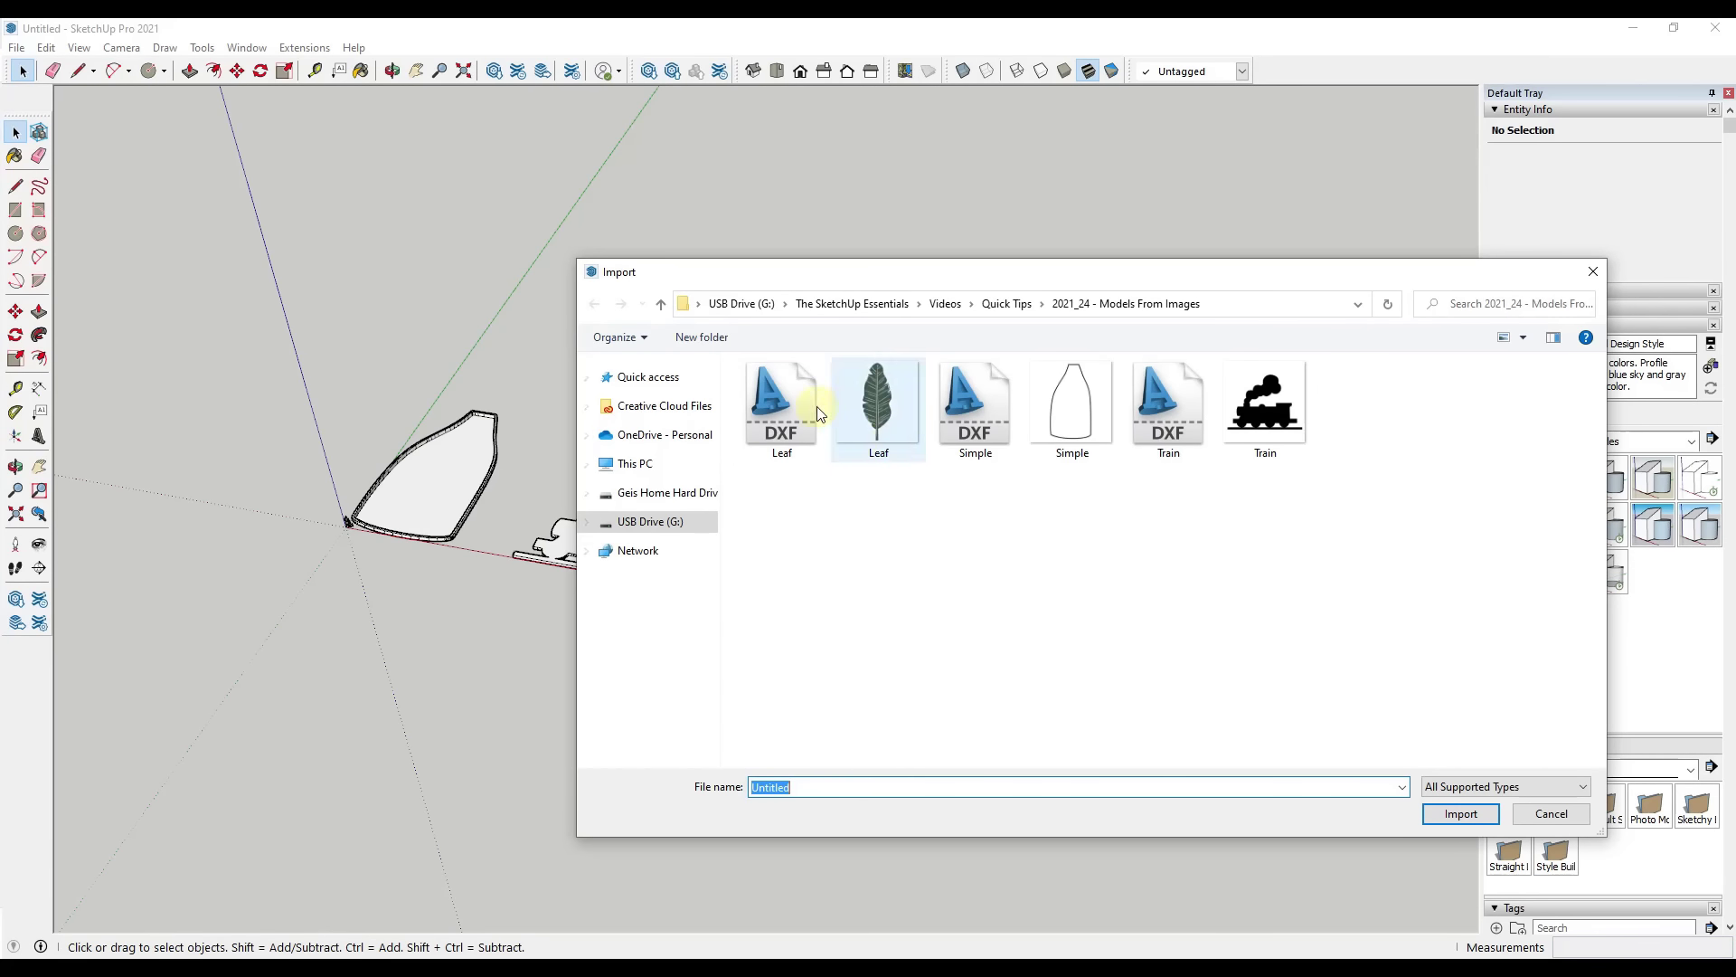
double_click(789, 405)
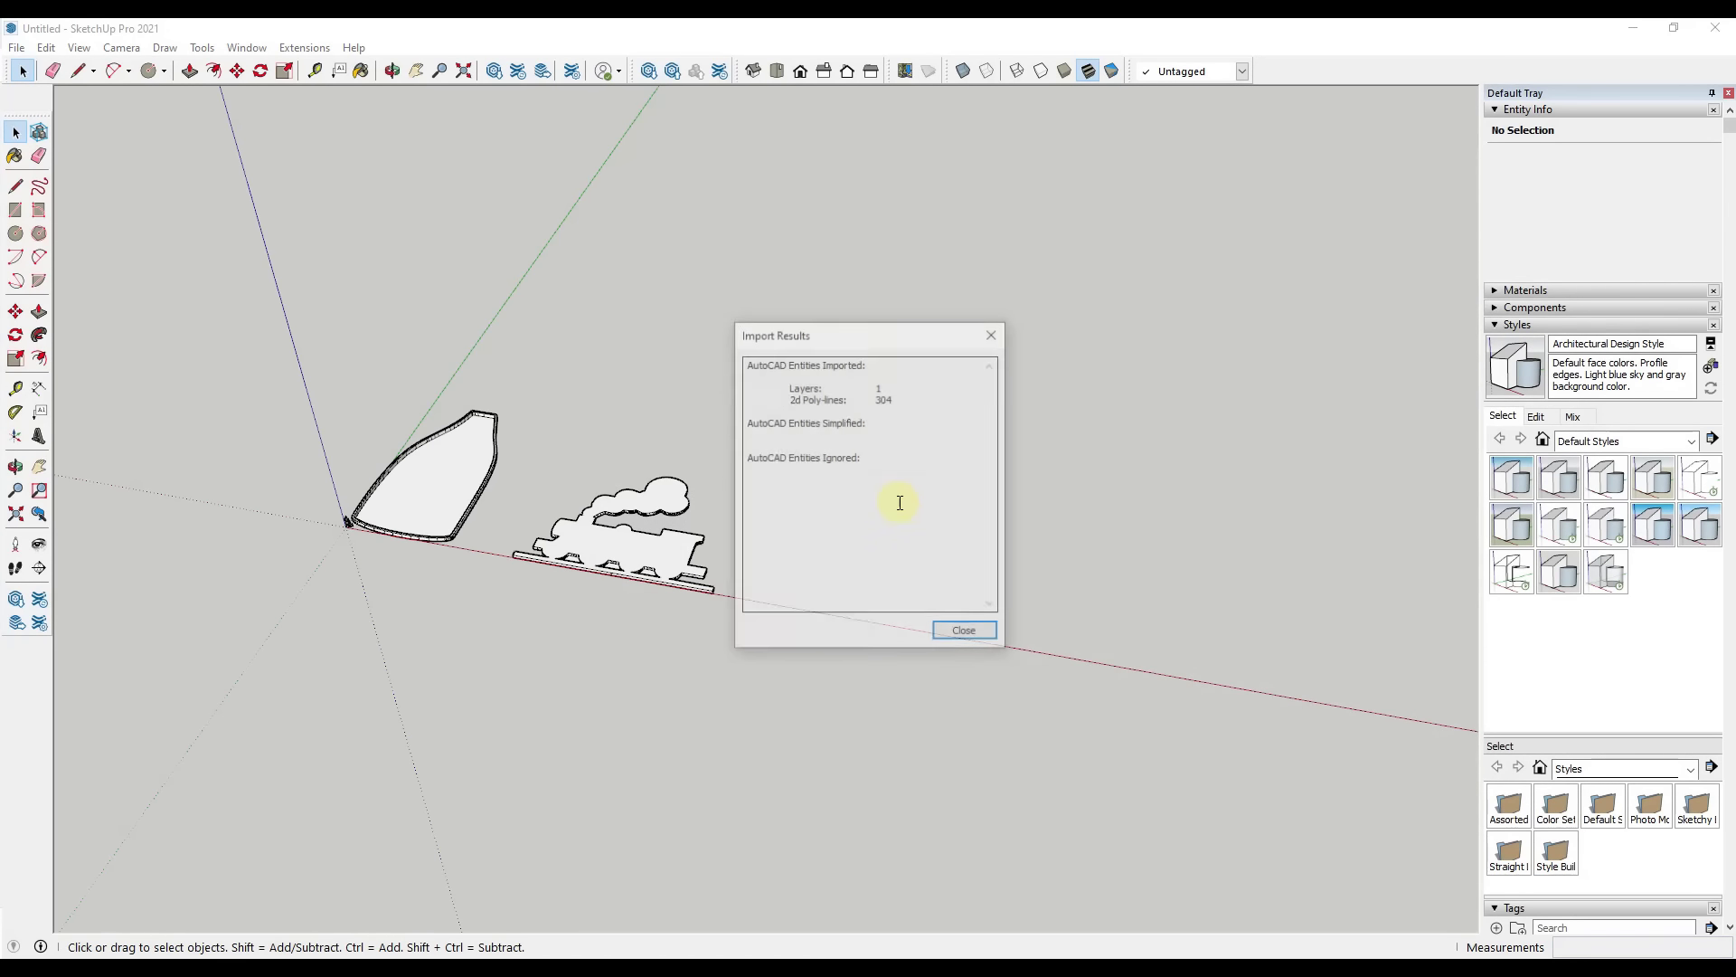
click(964, 634)
Move the imported leaf component off the bottle to the open area beyond the train.
scroll(416, 540, up, 5)
scroll(472, 463, down, 1)
click(438, 432)
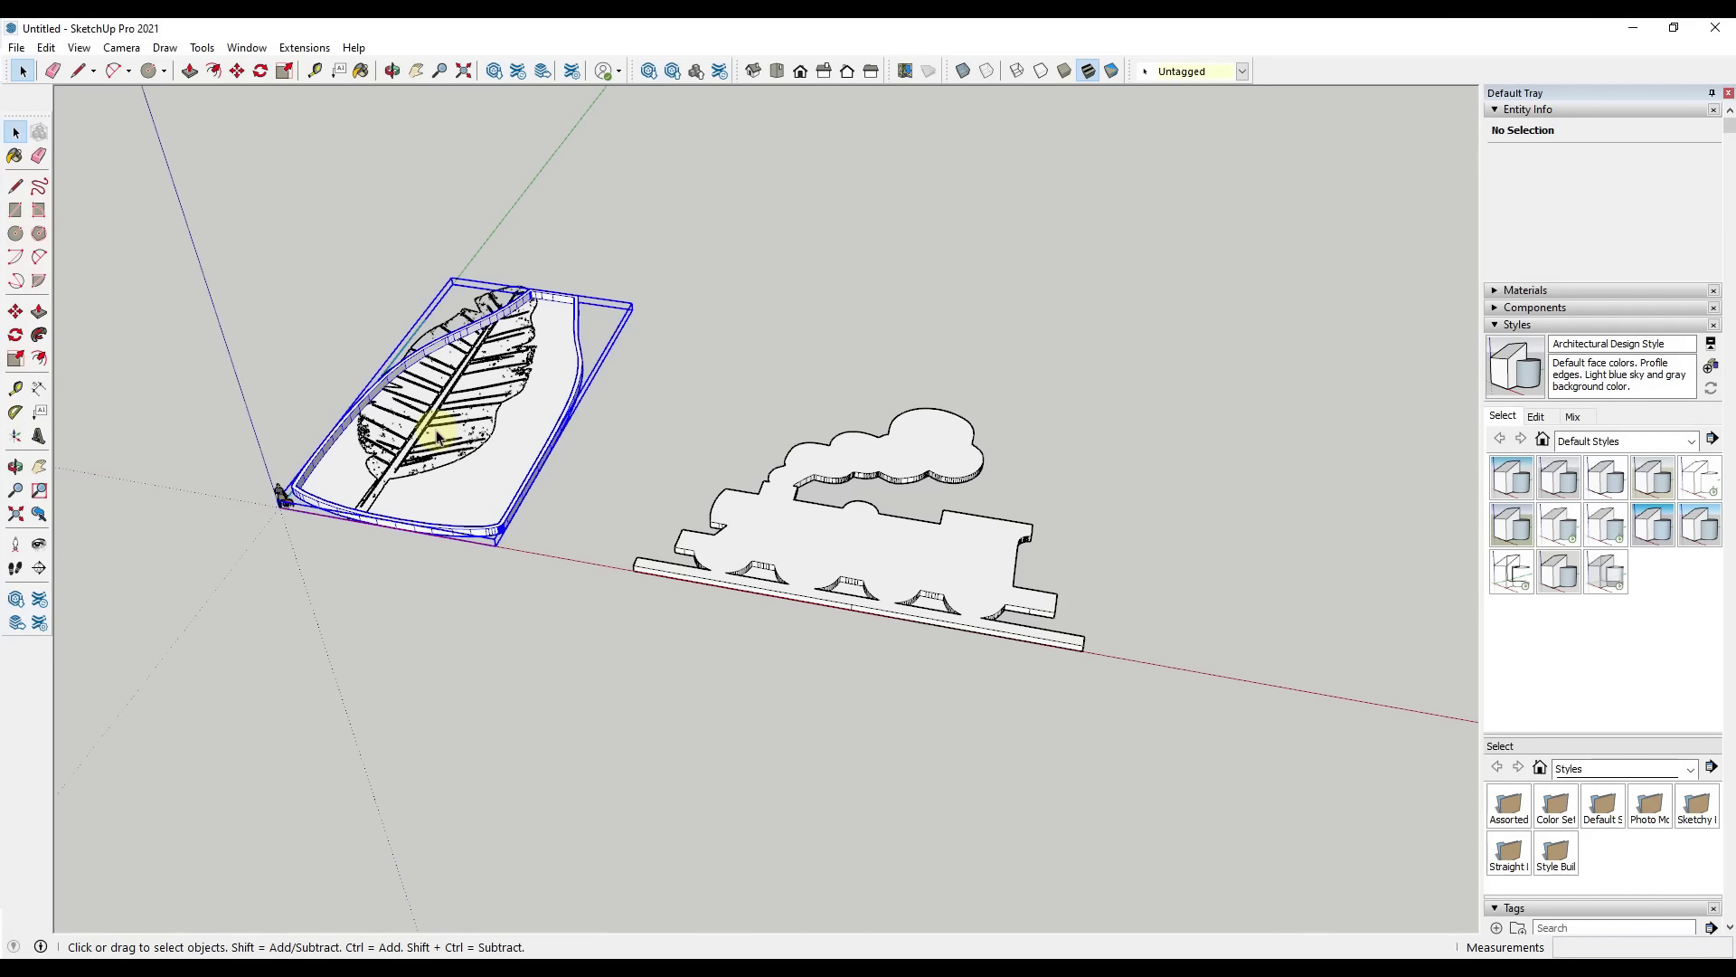
click(421, 426)
key(m)
click(421, 432)
scroll(422, 432, down, 3)
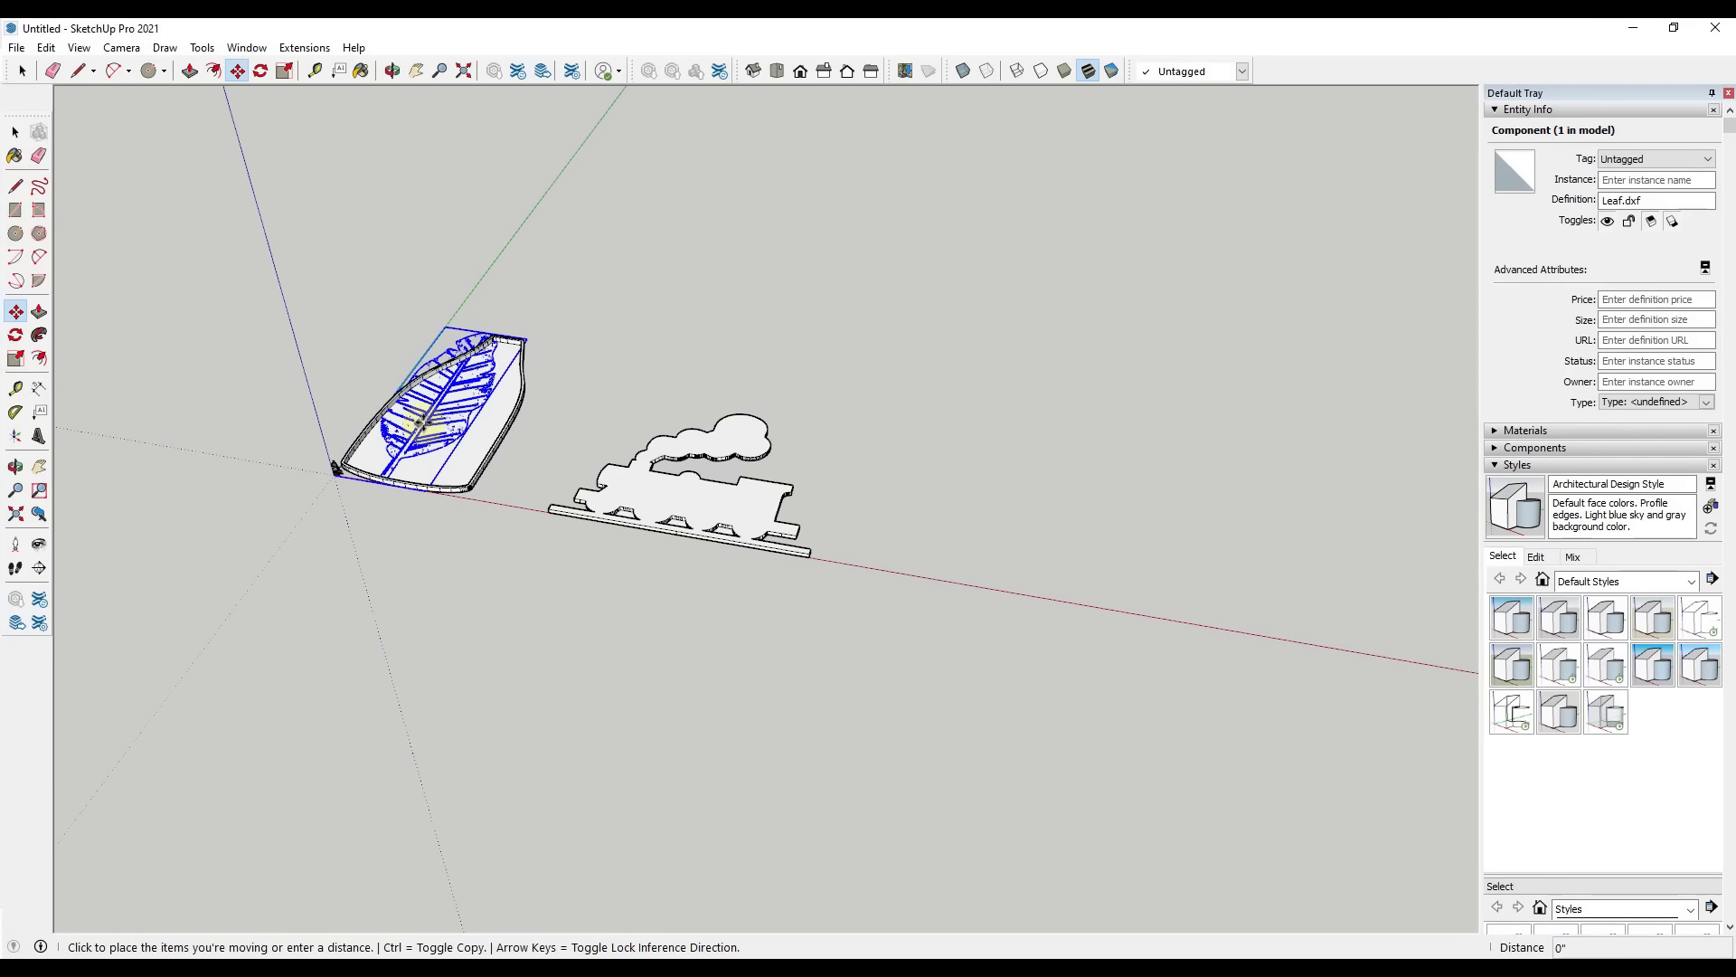
click(904, 488)
key(space)
Open the leaf component for editing and draw a line across the lower stem to generate its face.
scroll(892, 512, up, 6)
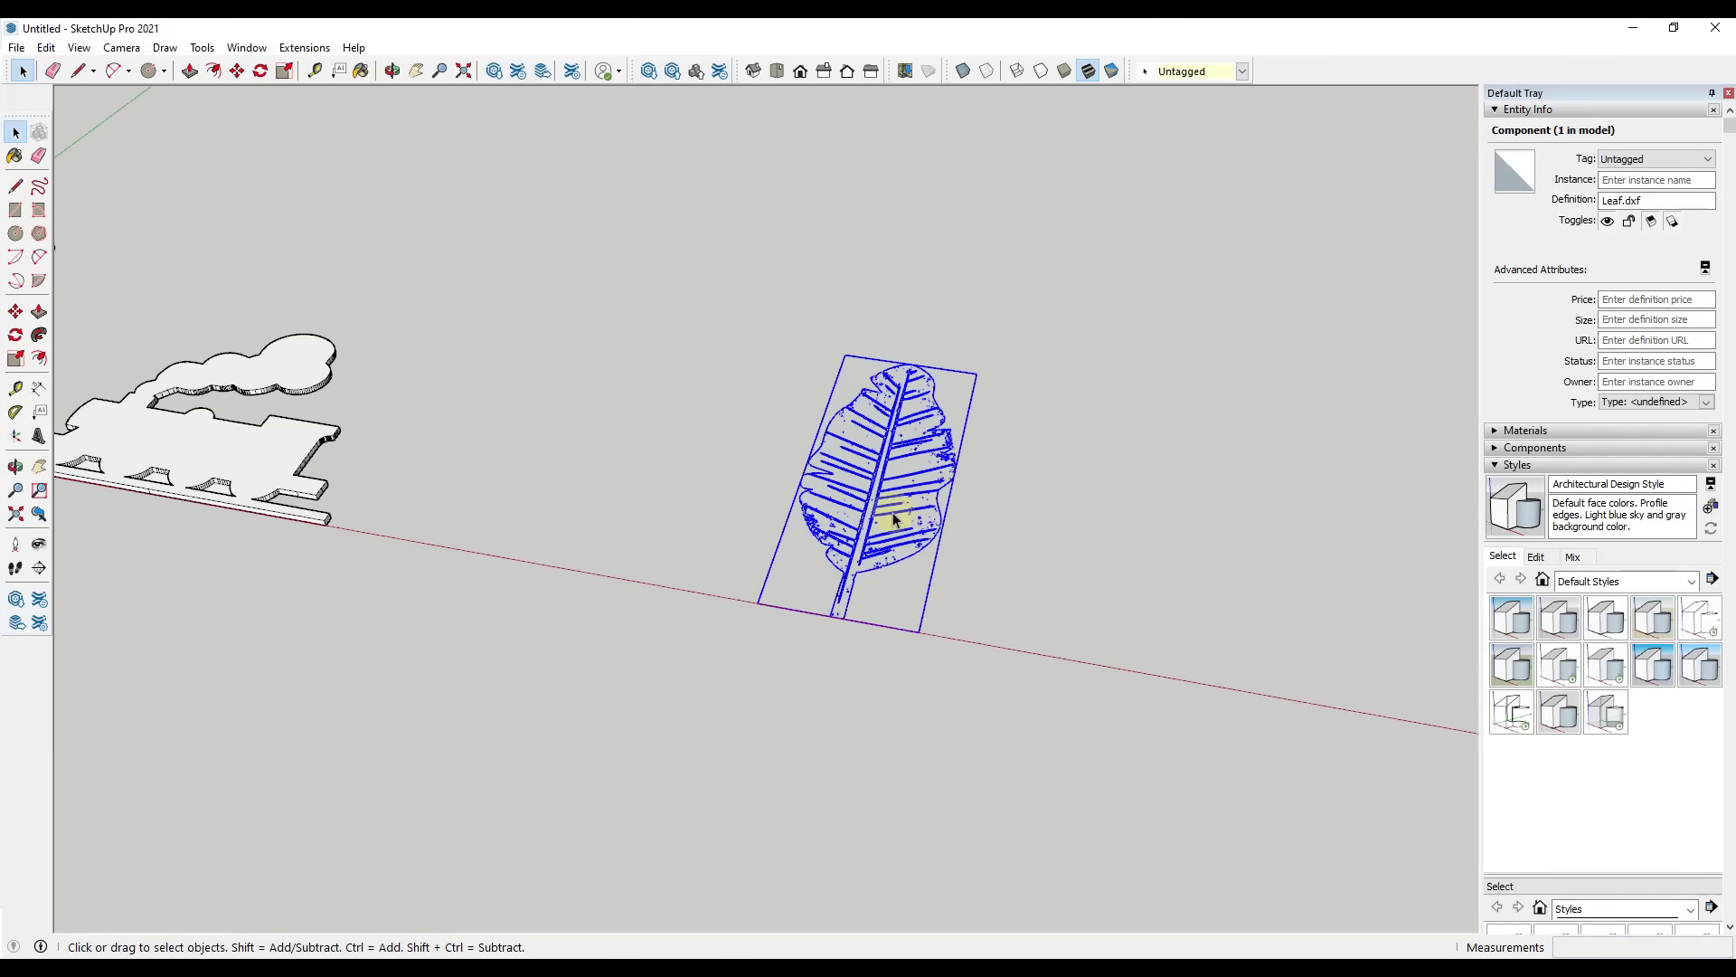
middle_drag(859, 493, 887, 654)
scroll(1013, 291, down, 3)
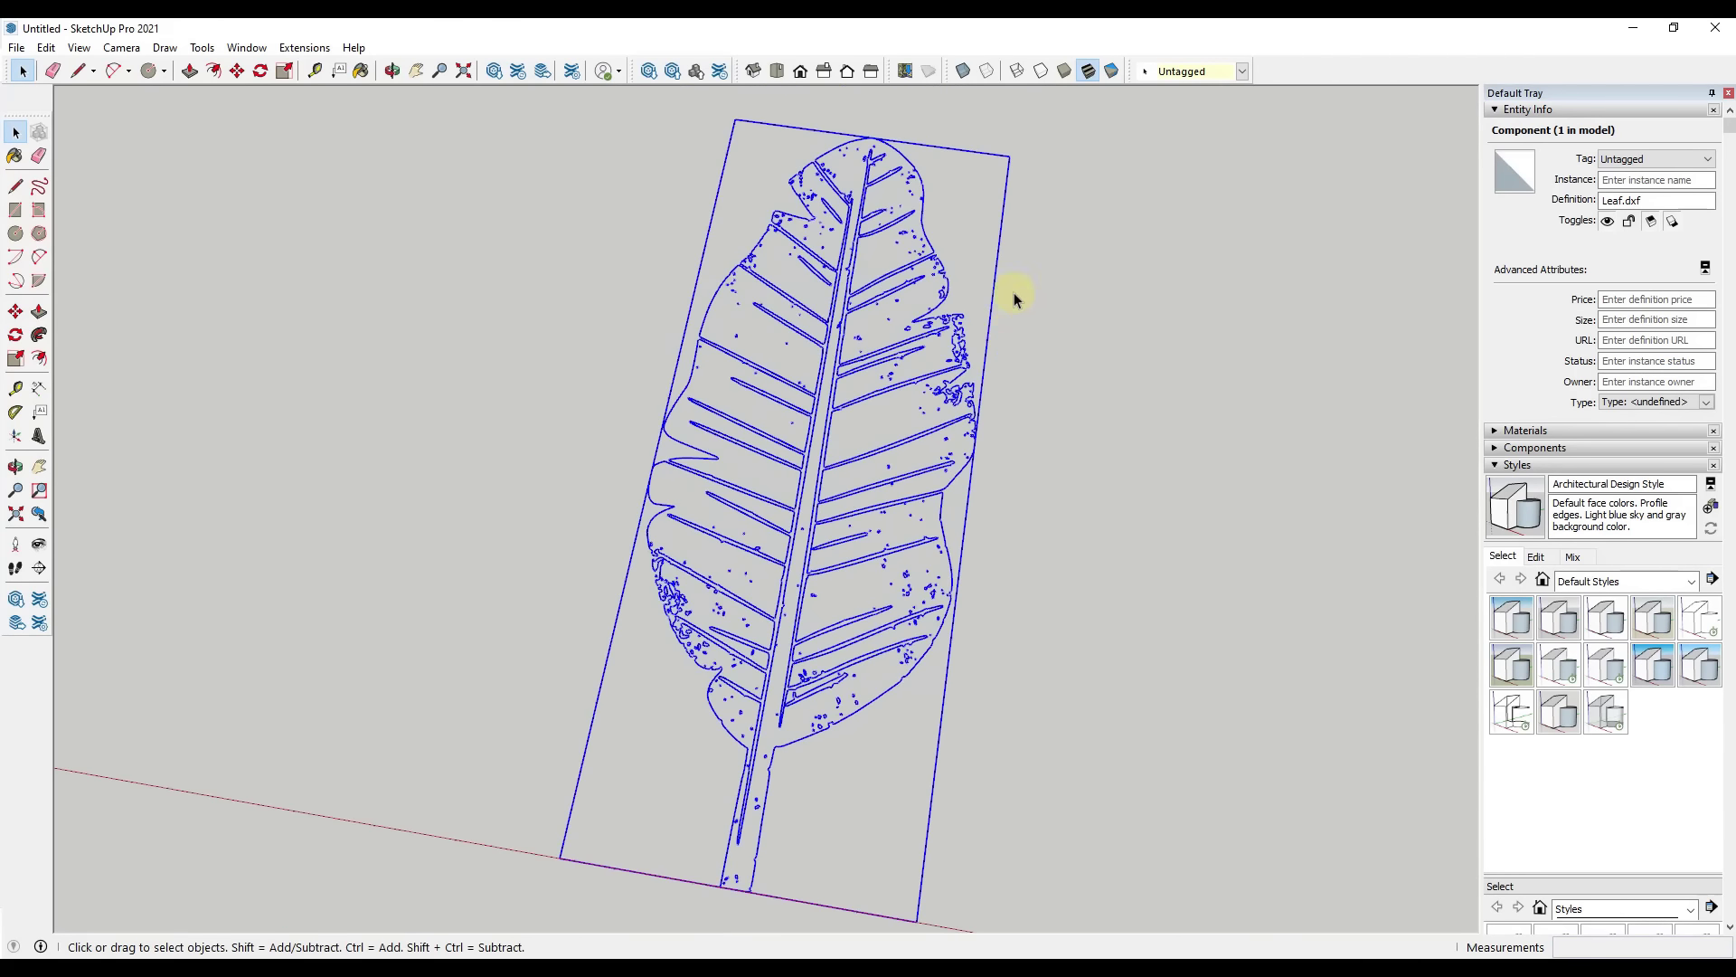
scroll(805, 651, up, 3)
middle_drag(791, 786, 760, 588)
click(673, 487)
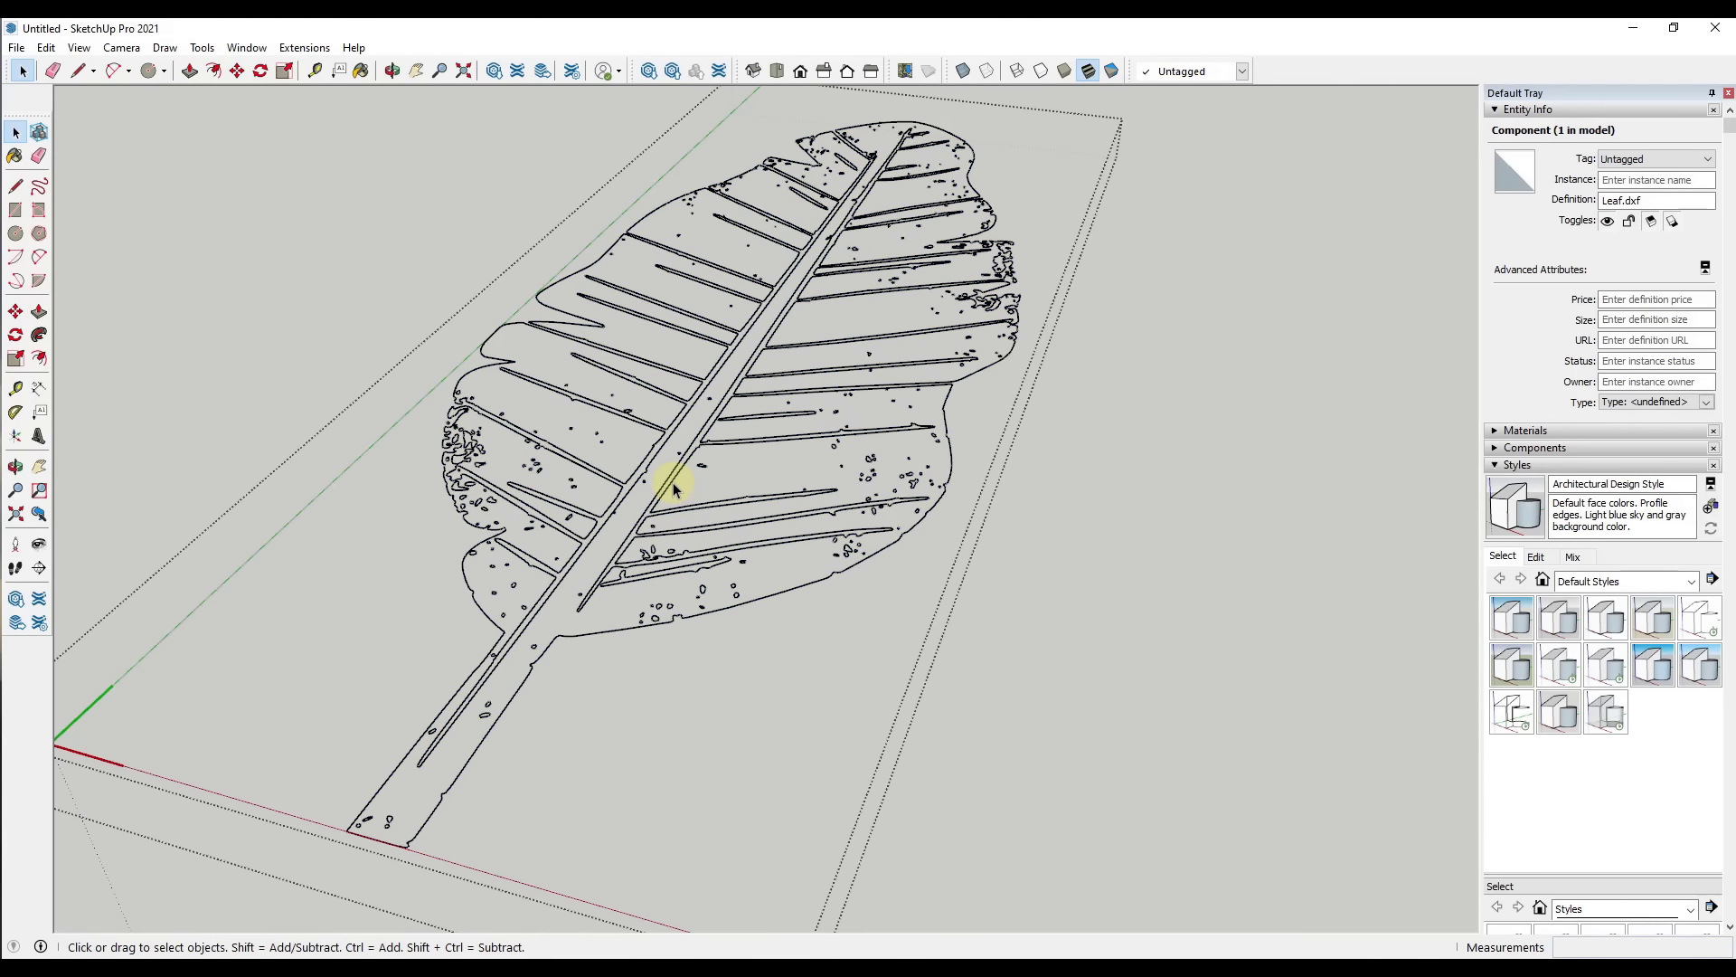
scroll(391, 815, up, 5)
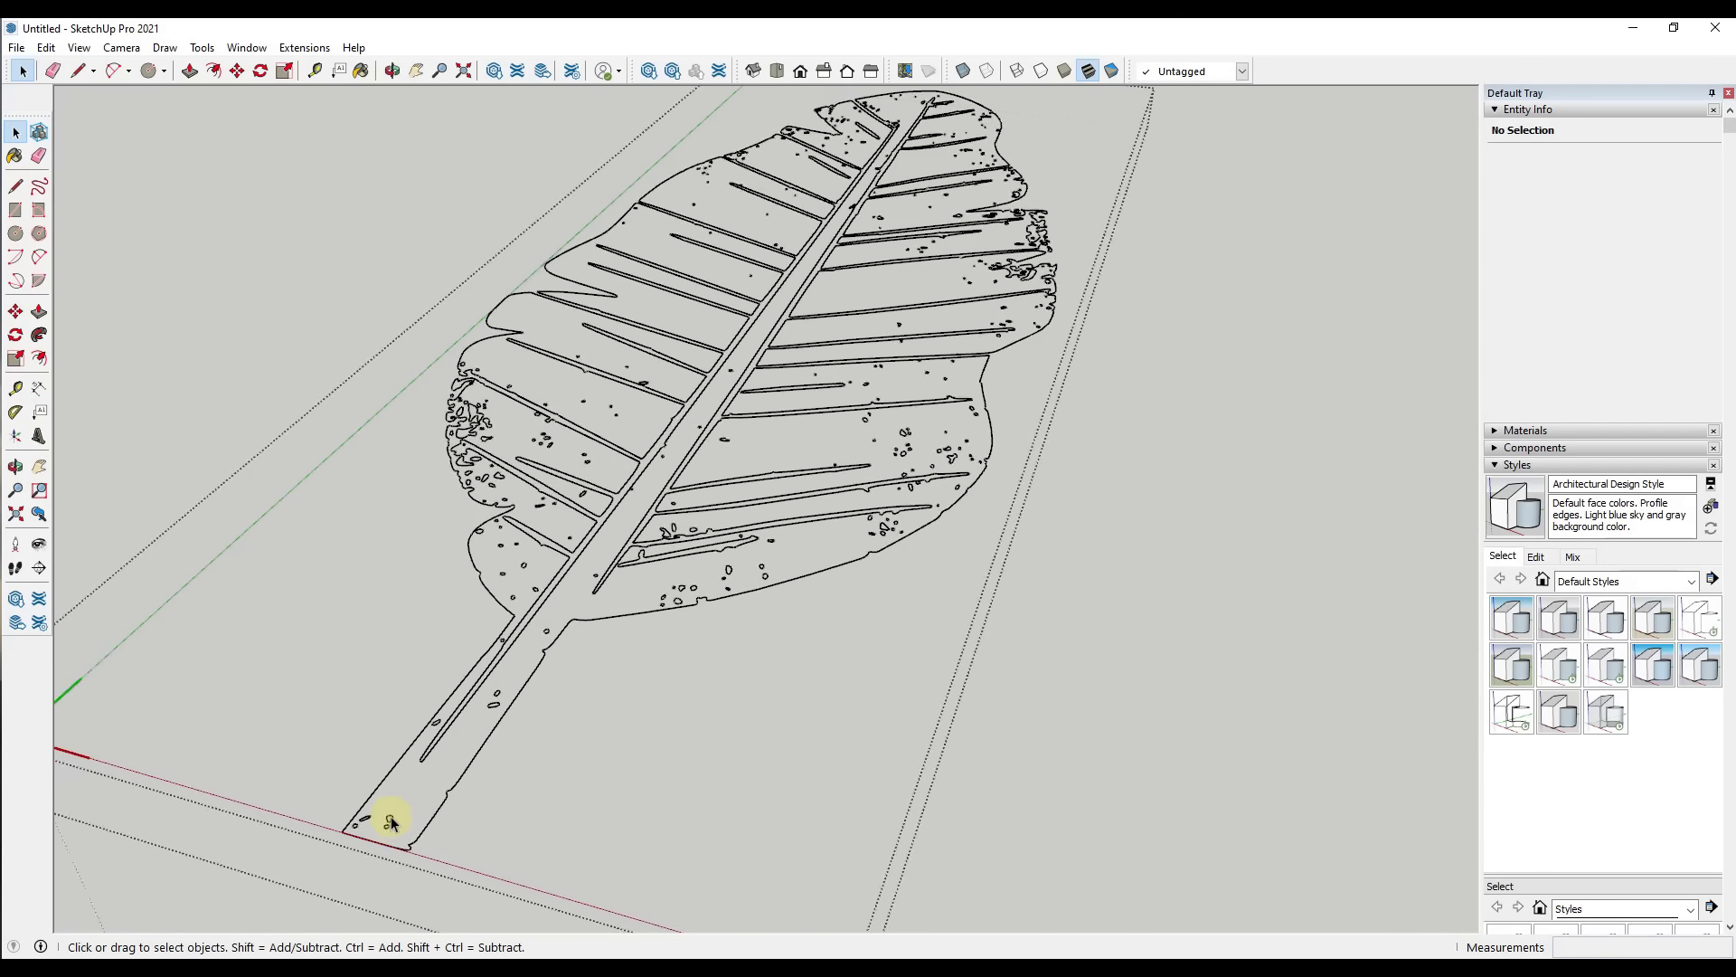
key(l)
click(368, 769)
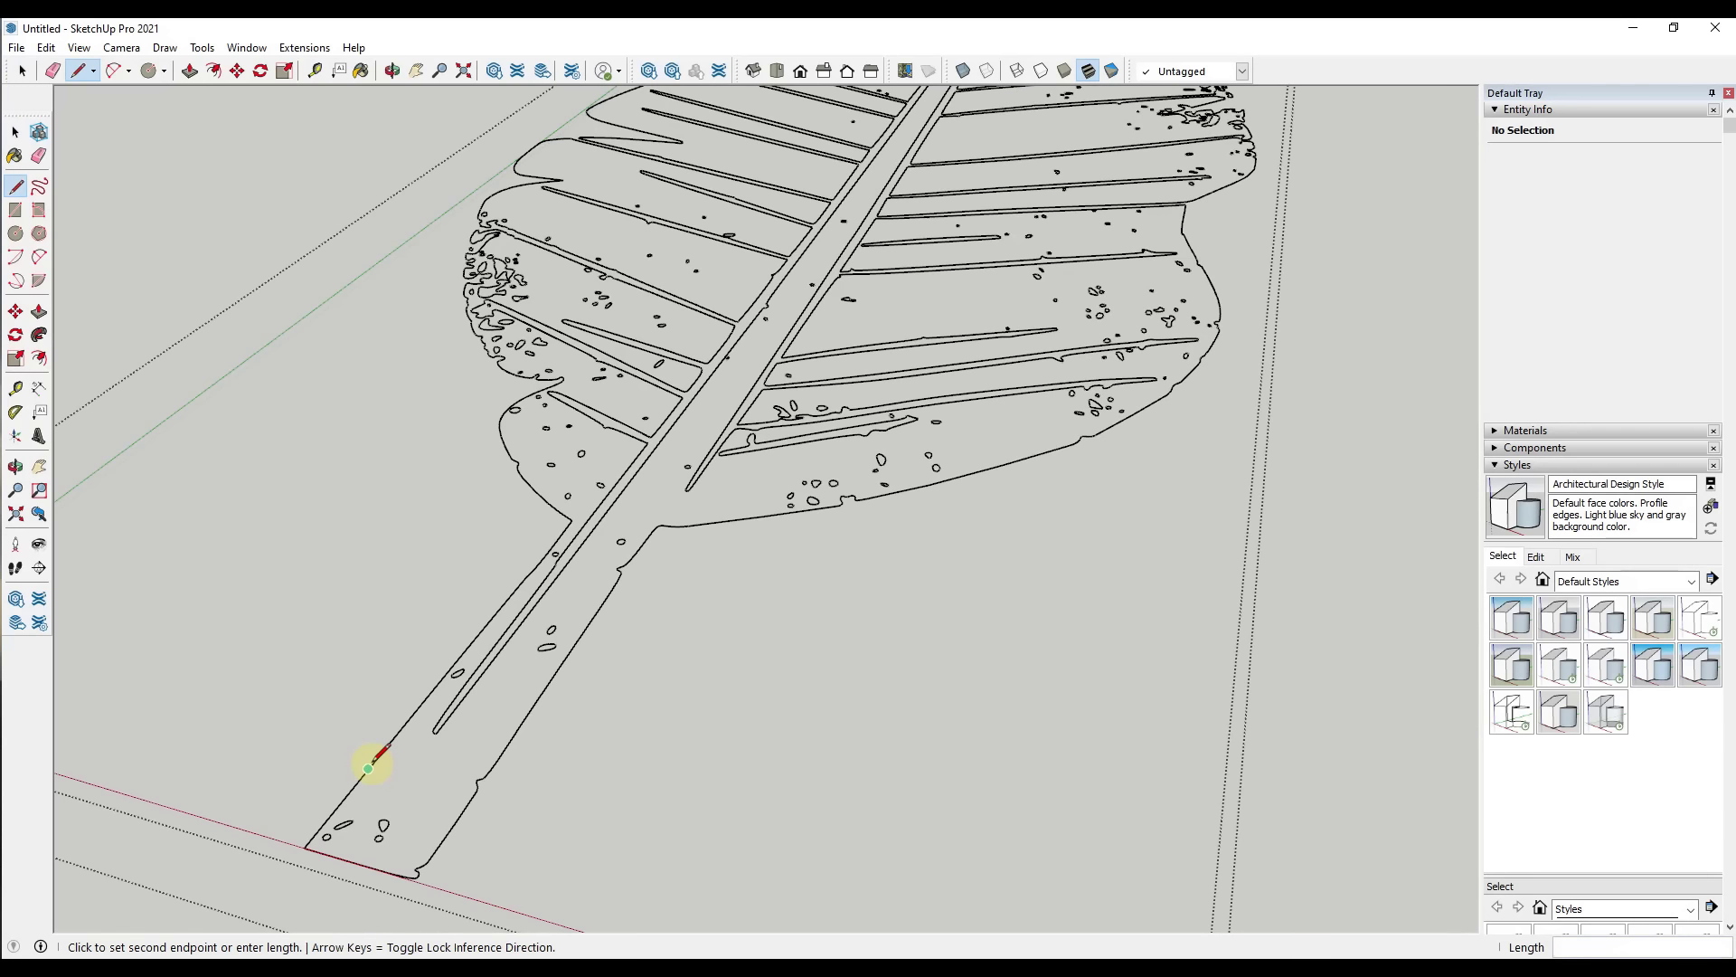
click(469, 799)
key(space)
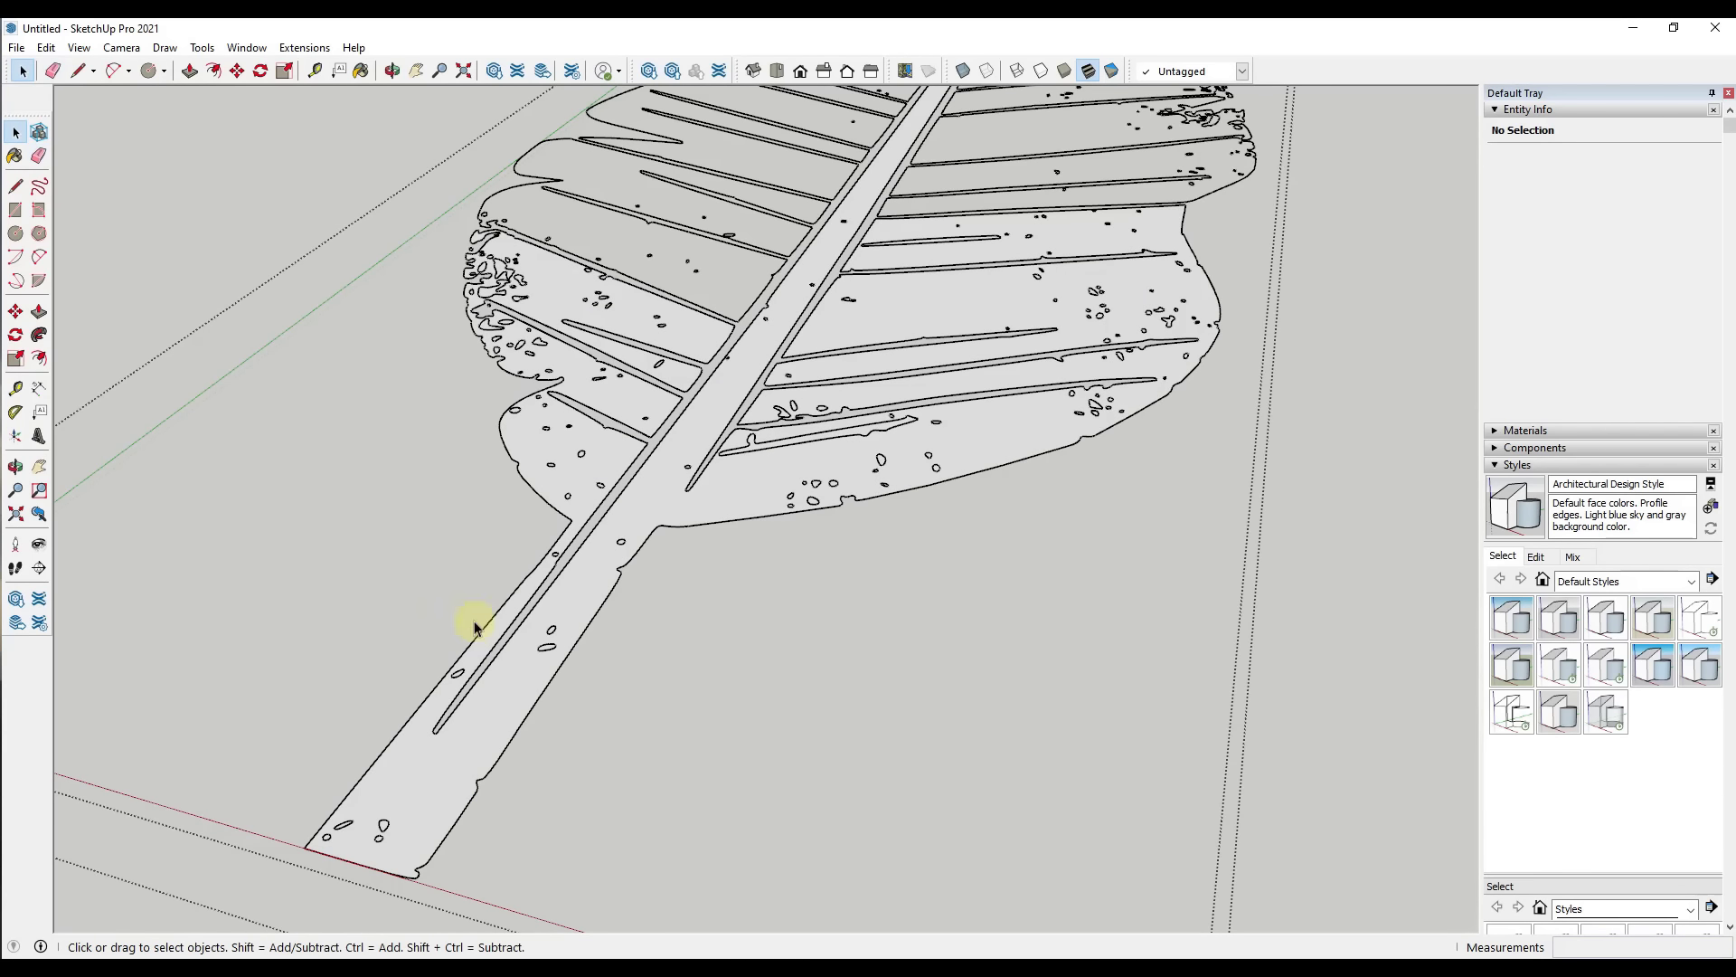
Draw a line about 11" long across the inner corner of the lowest unfilled left leaf section, and erase it once the face forms.
middle_drag(458, 620, 647, 659)
scroll(523, 226, up, 5)
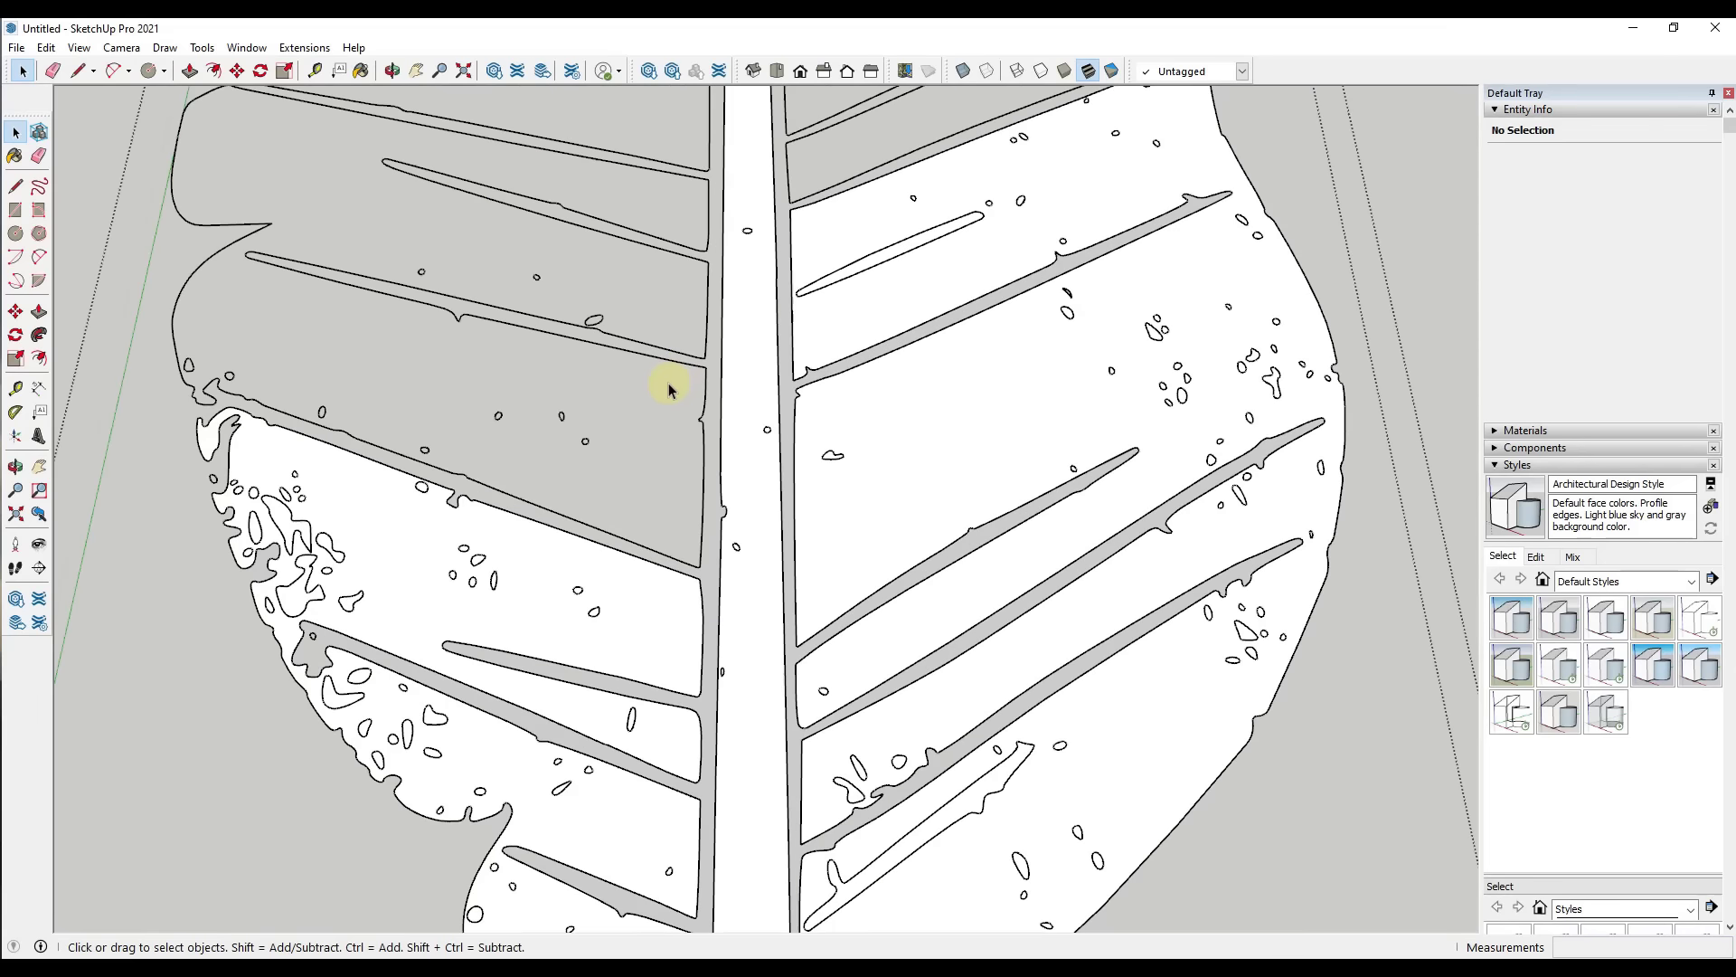
key(l)
click(706, 389)
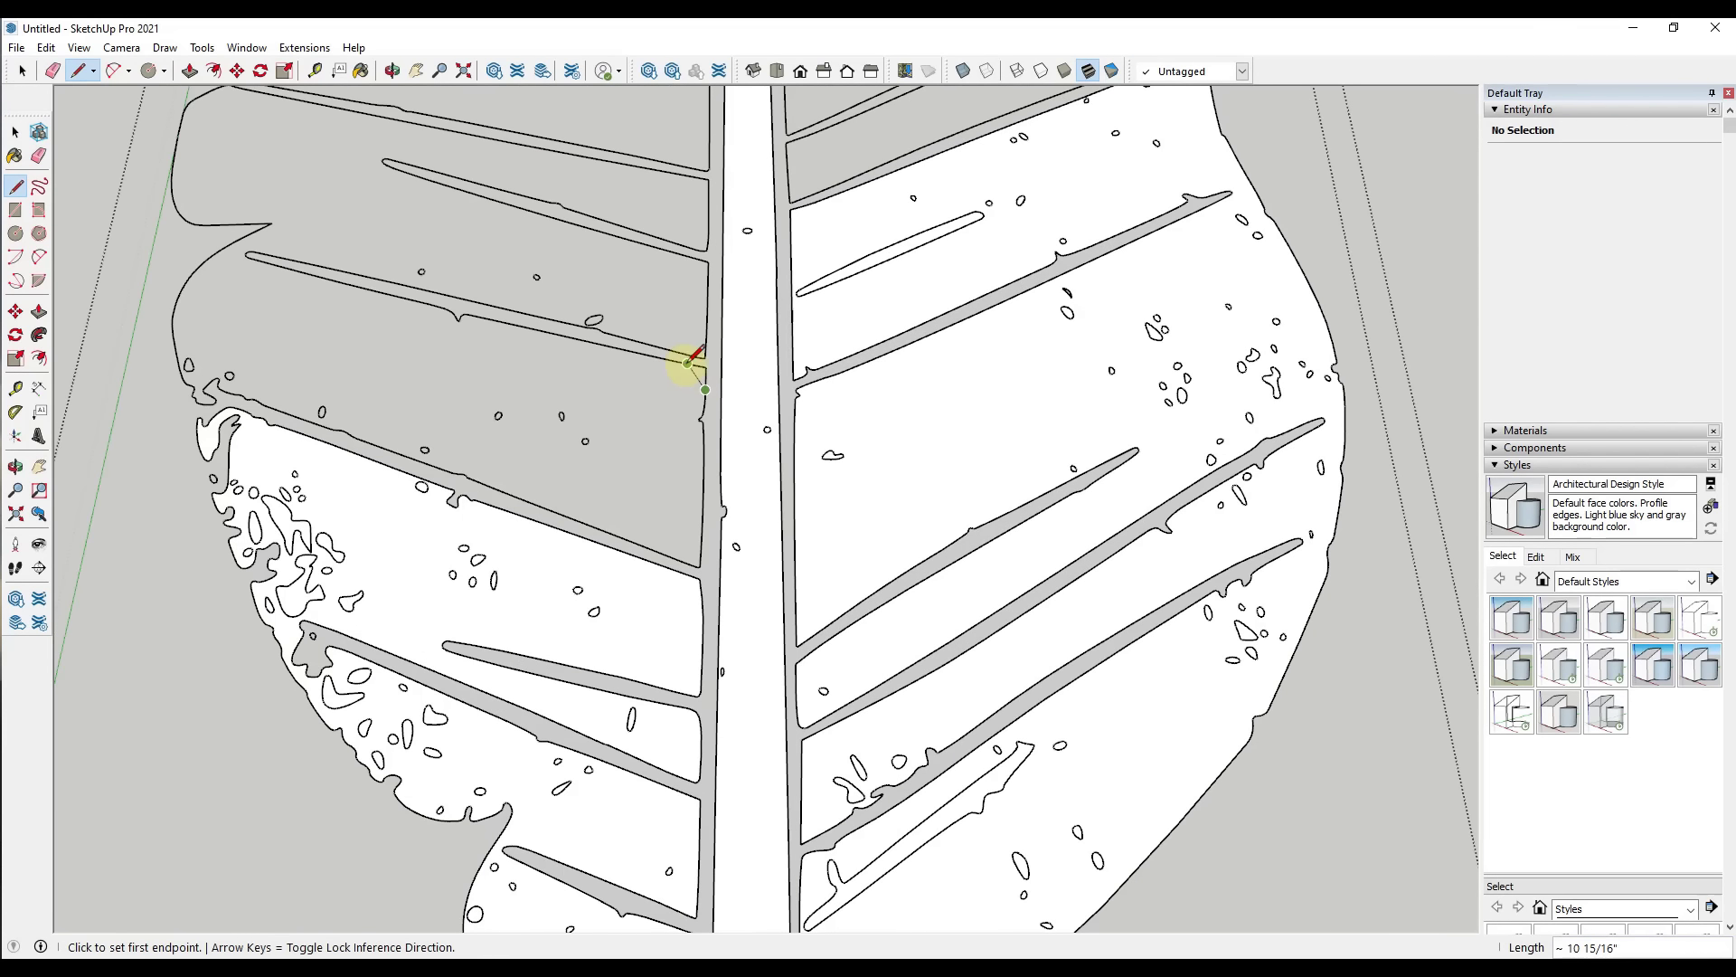
click(689, 362)
key(e)
Fill the left leaf section above the deep notch with a diagonal line across its lower inner corner, and erase that line.
scroll(695, 448, down, 2)
shift+middle_drag(760, 226, 744, 612)
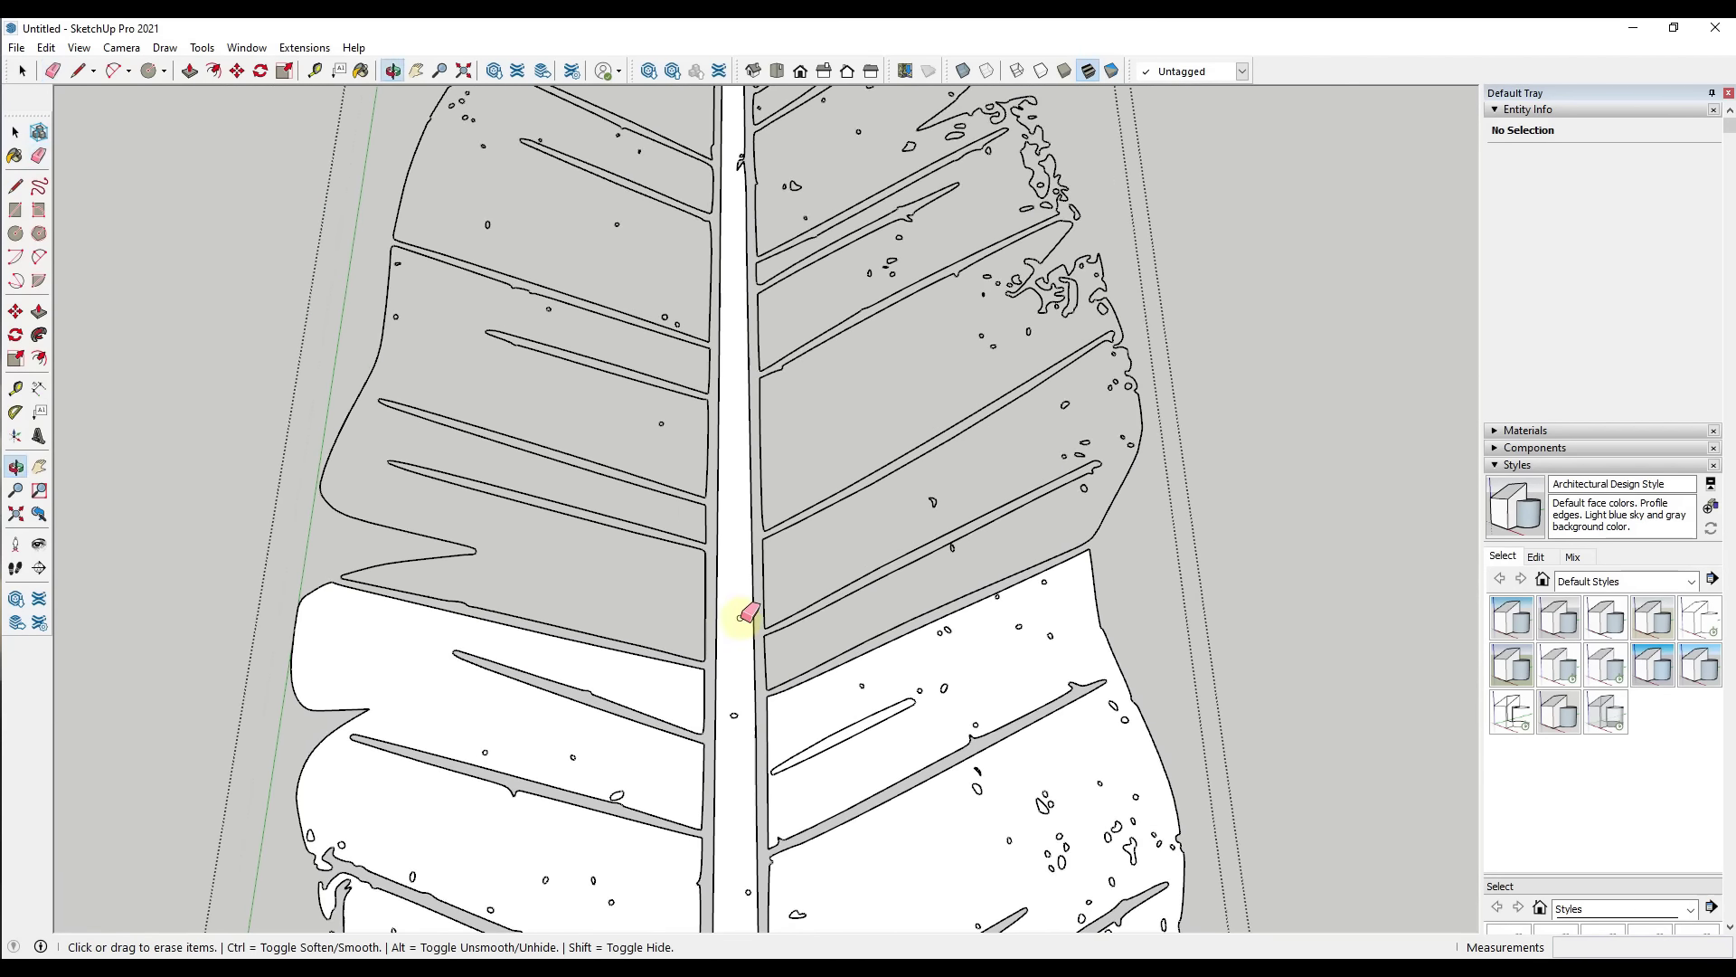
scroll(687, 601, up, 2)
key(space)
key(l)
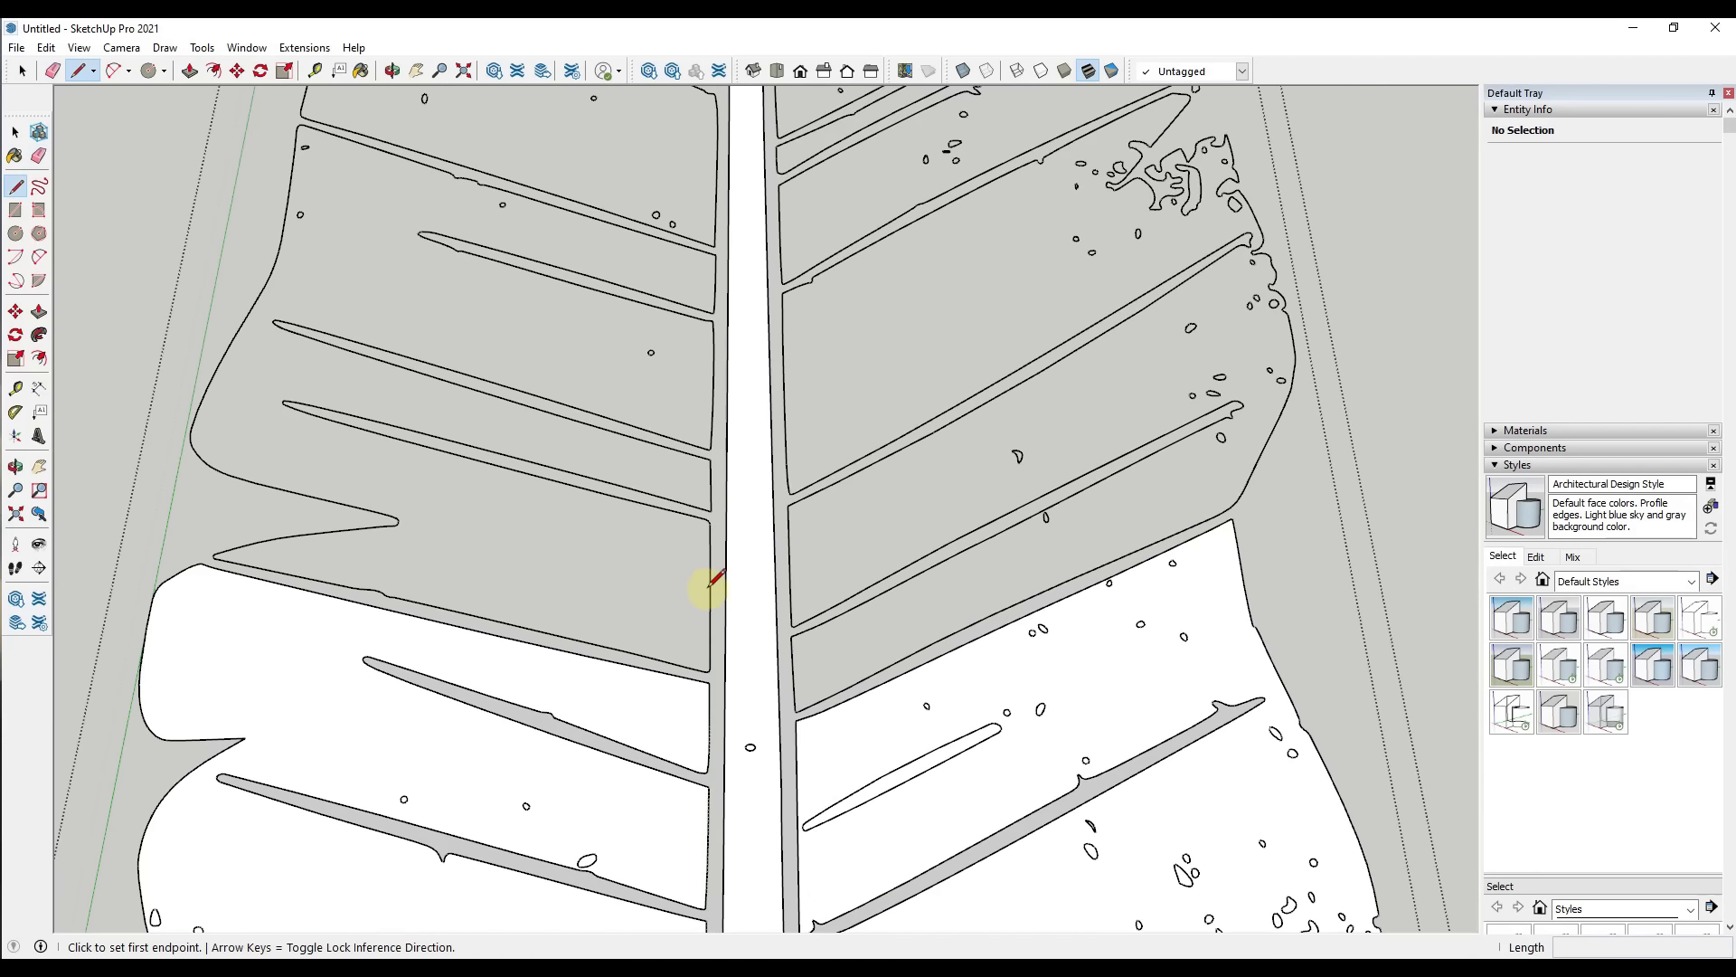
click(709, 595)
click(654, 657)
key(space)
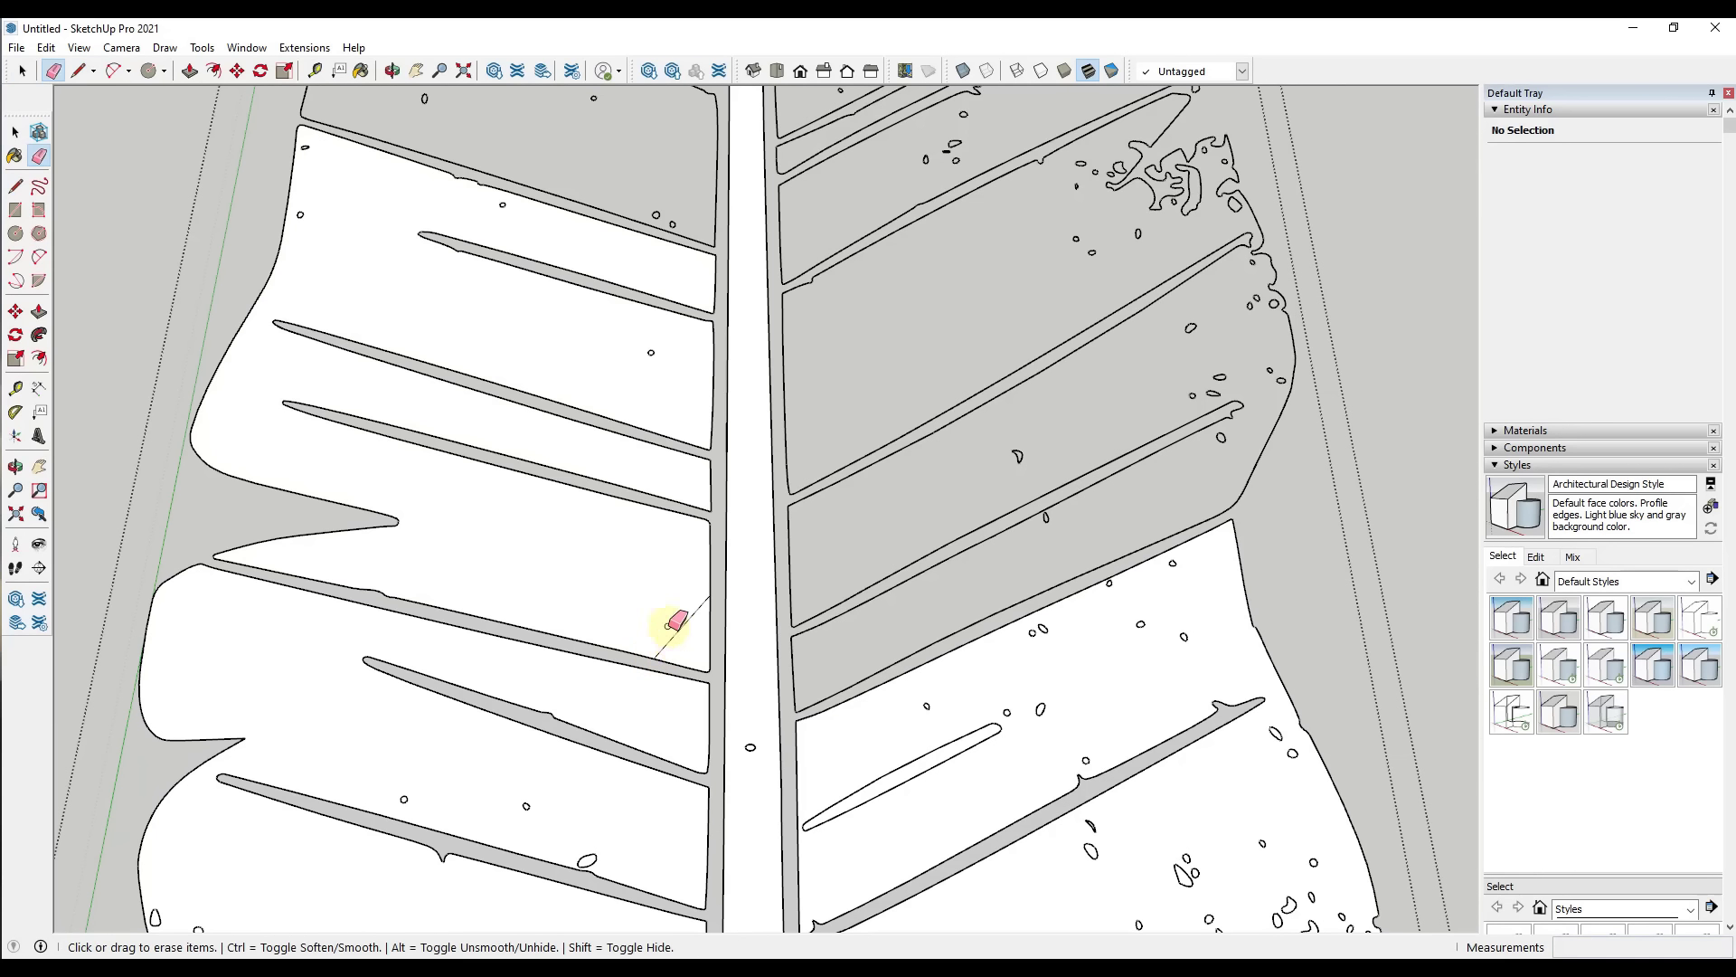
Draw a line across the inner end of the unfilled right leaf section opposite to generate its face.
scroll(728, 609, down, 2)
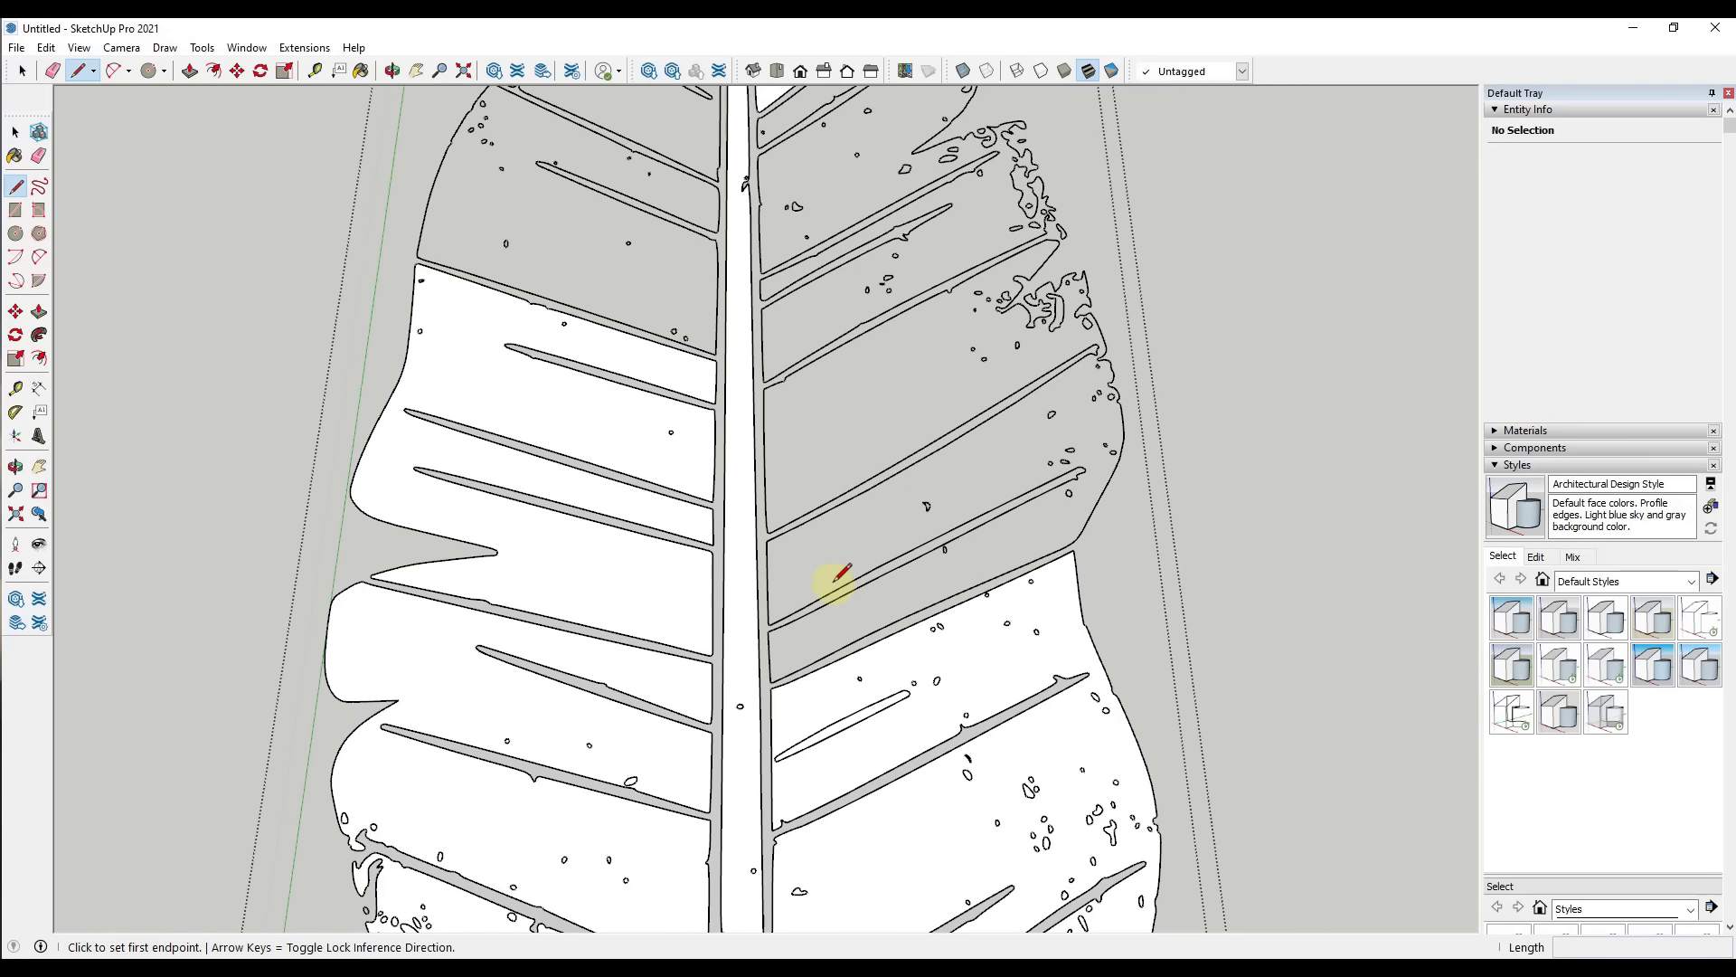
click(835, 588)
click(800, 523)
key(space)
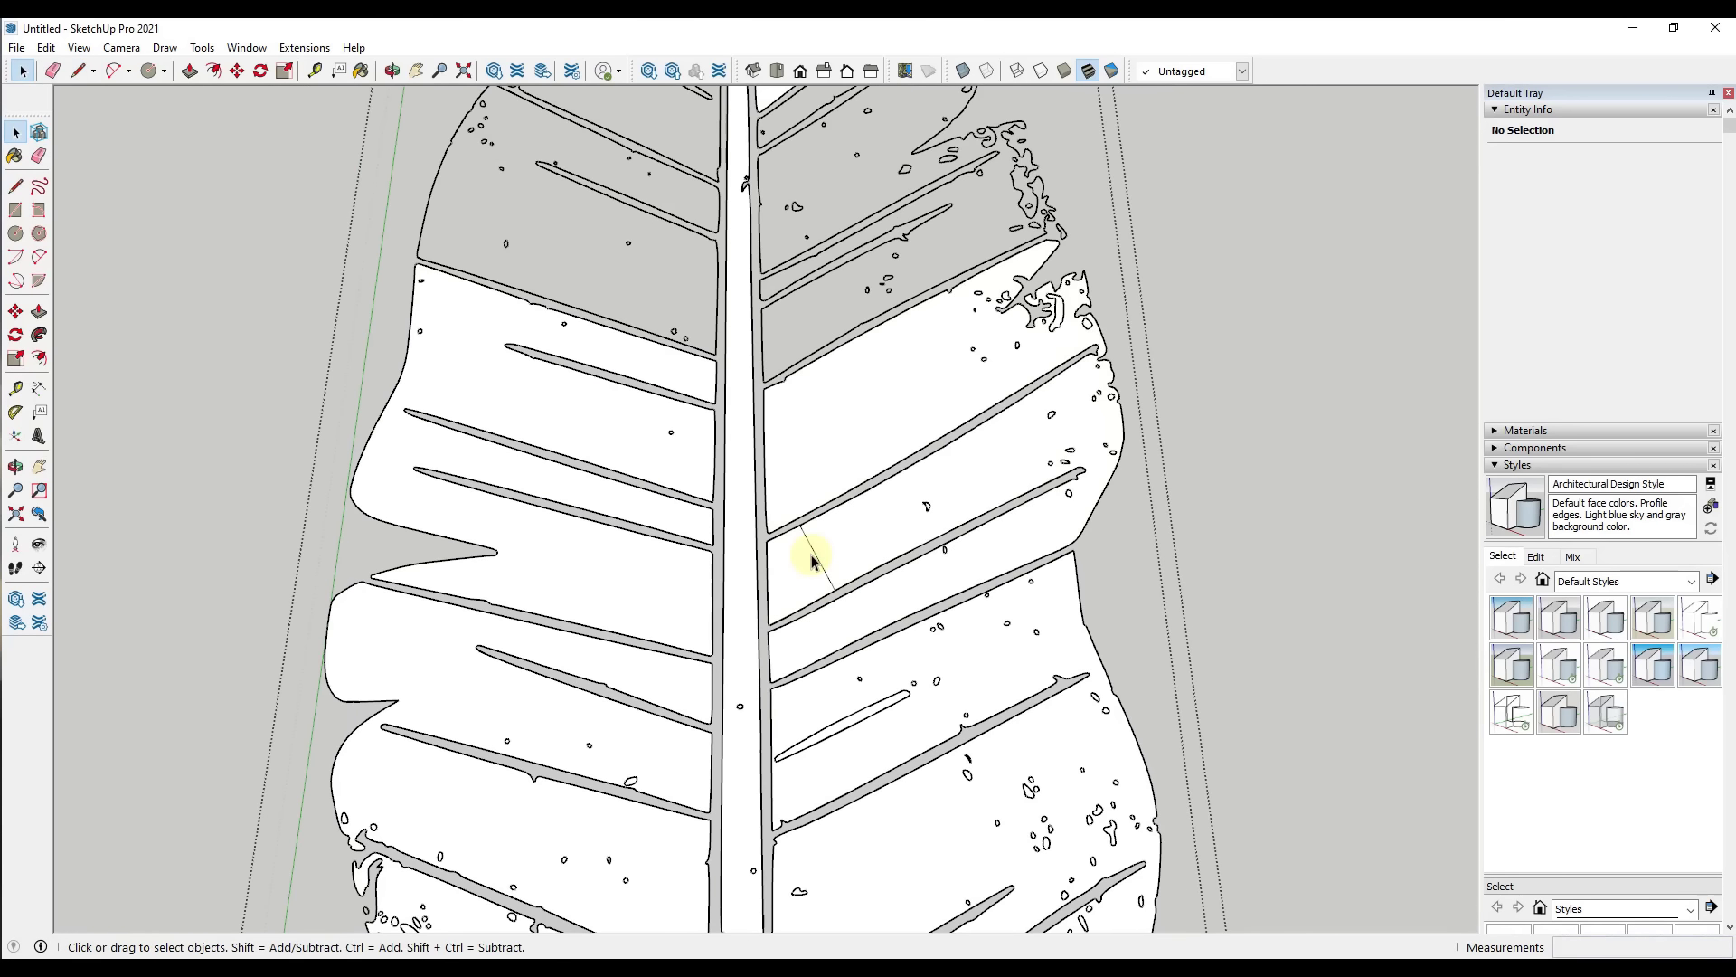
Fill the remaining upper right leaf section with a line about 3' 1" long across its inner end, and erase that line.
shift+middle_drag(834, 377, 844, 579)
scroll(844, 579, up, 2)
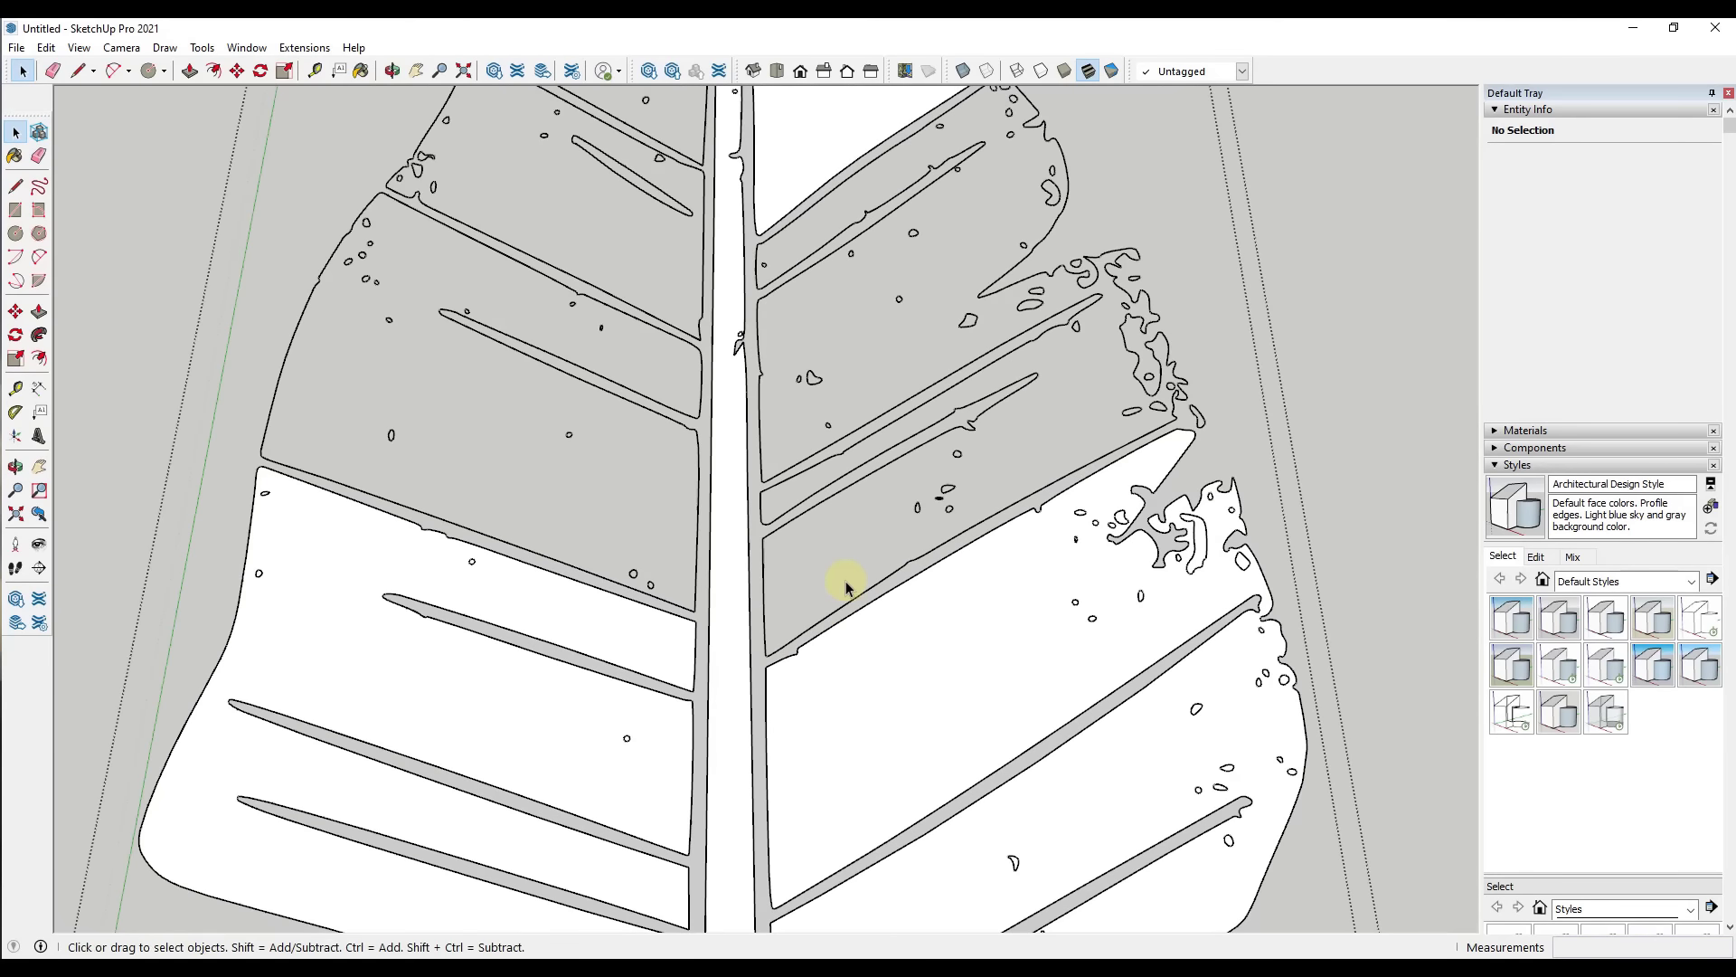
key(l)
click(840, 607)
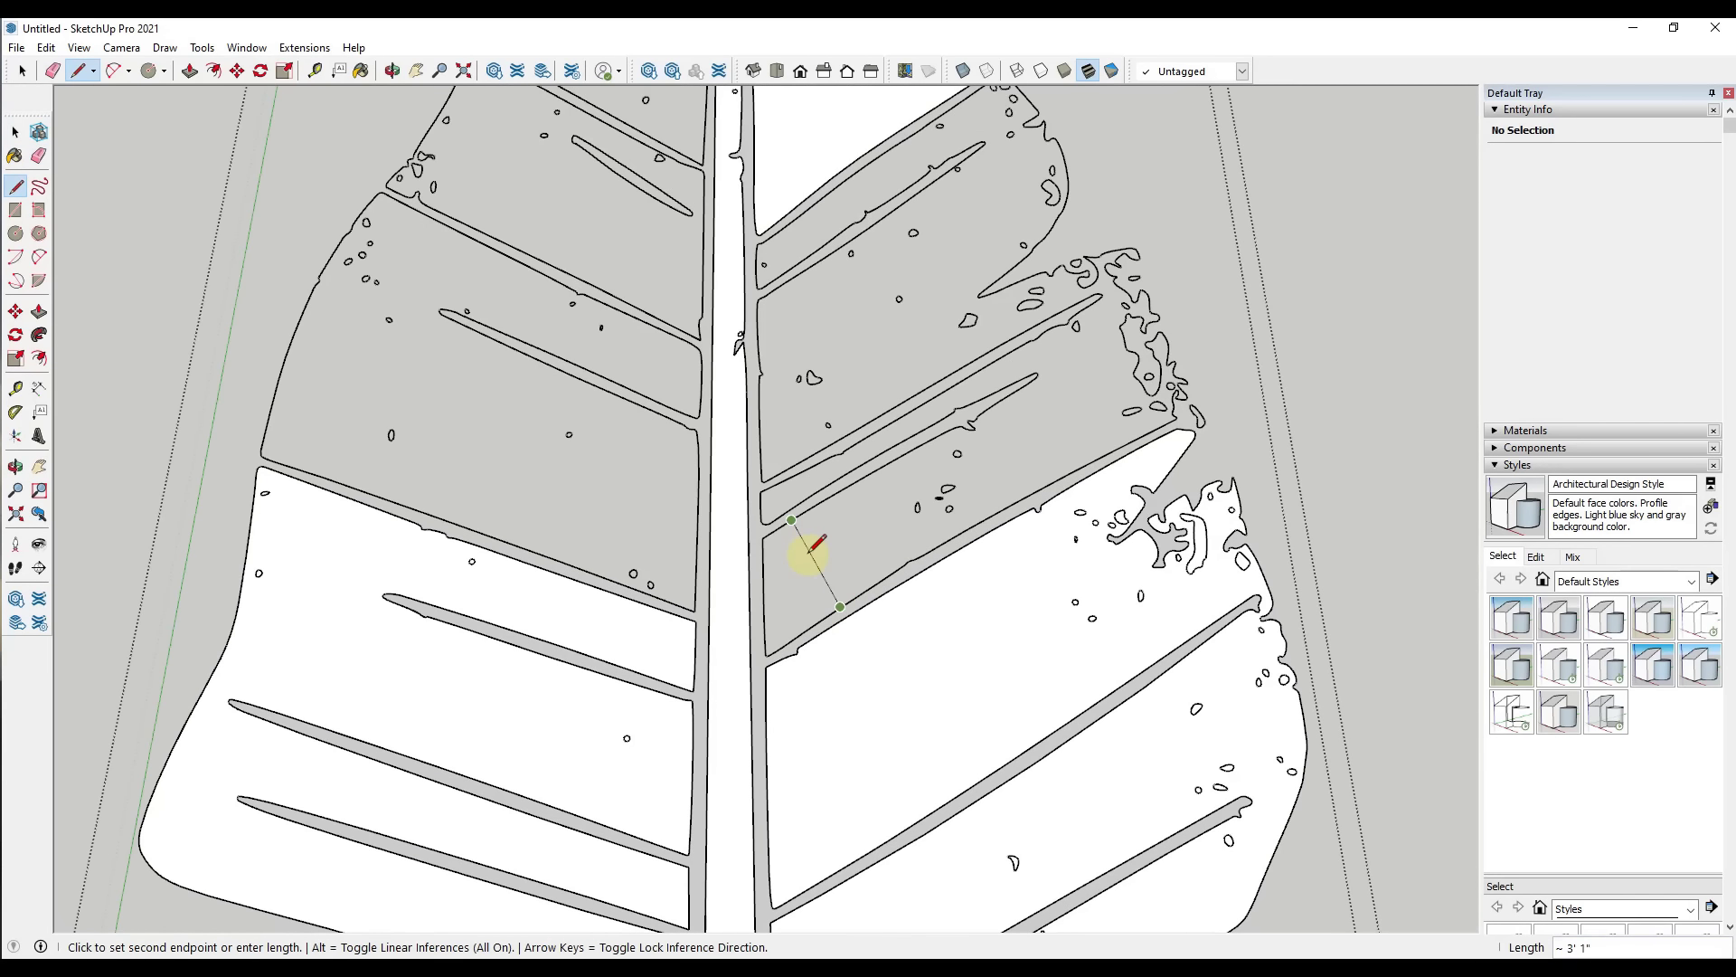
click(791, 520)
key(space)
key(e)
click(816, 561)
key(space)
Draw a line about 5' long from the midrib to the lower edge of the next unfilled left section, and erase it once filled.
key(l)
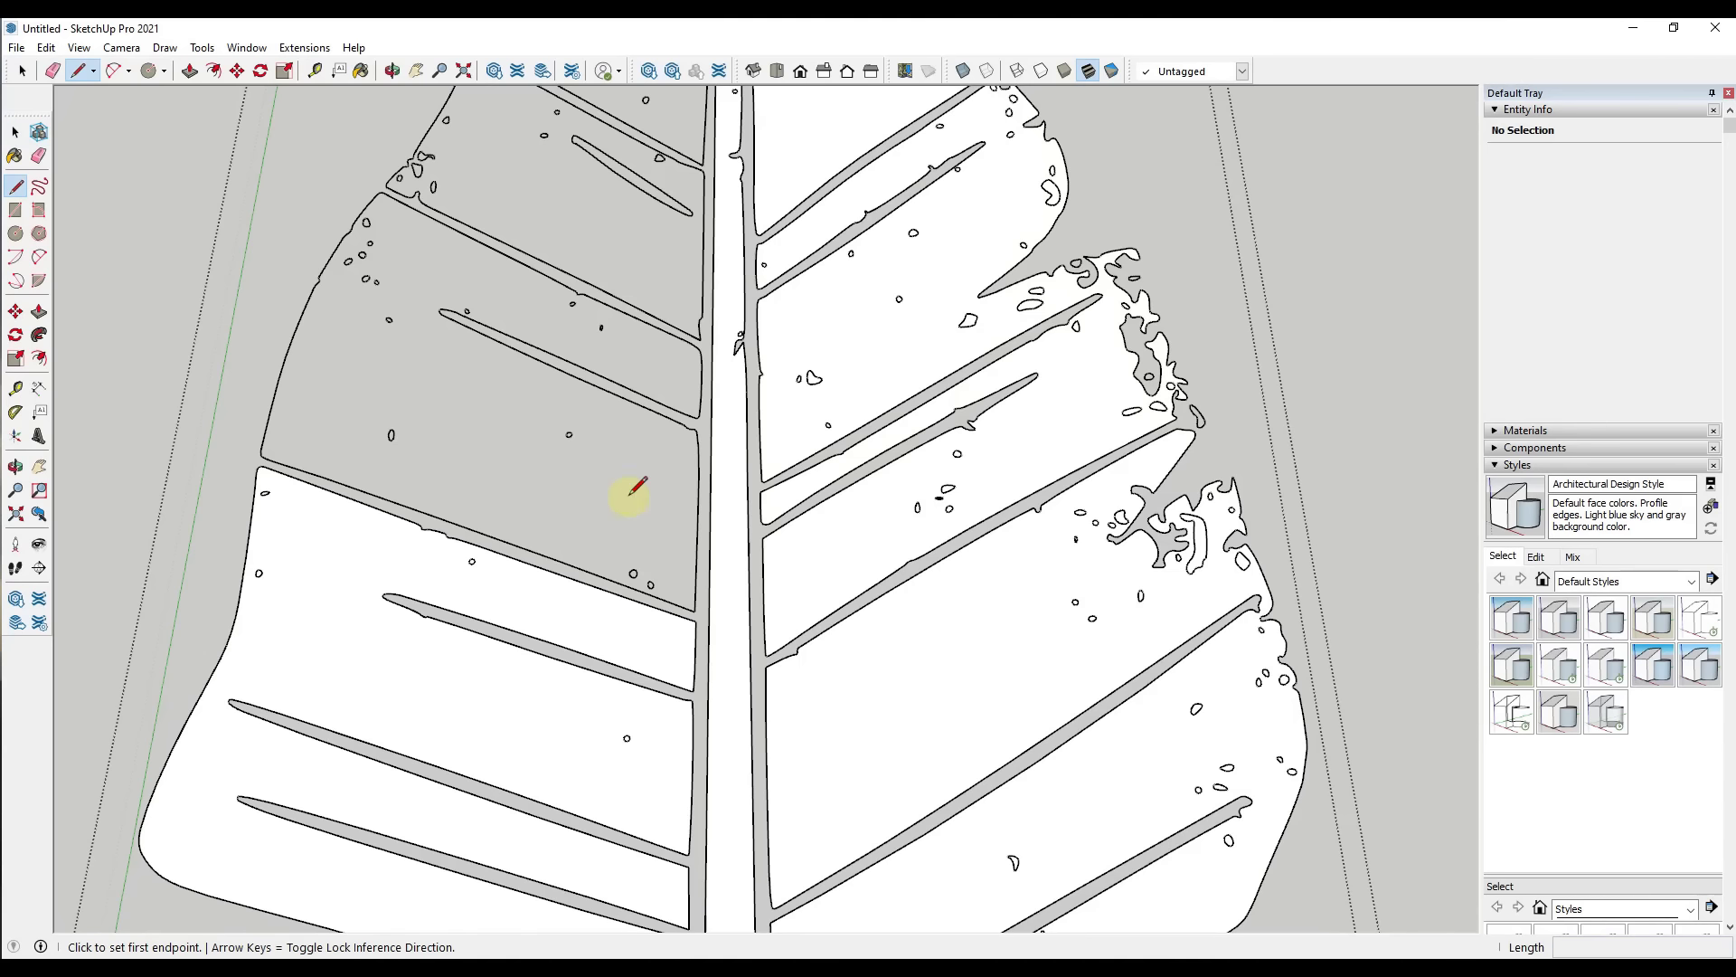
click(698, 484)
click(546, 555)
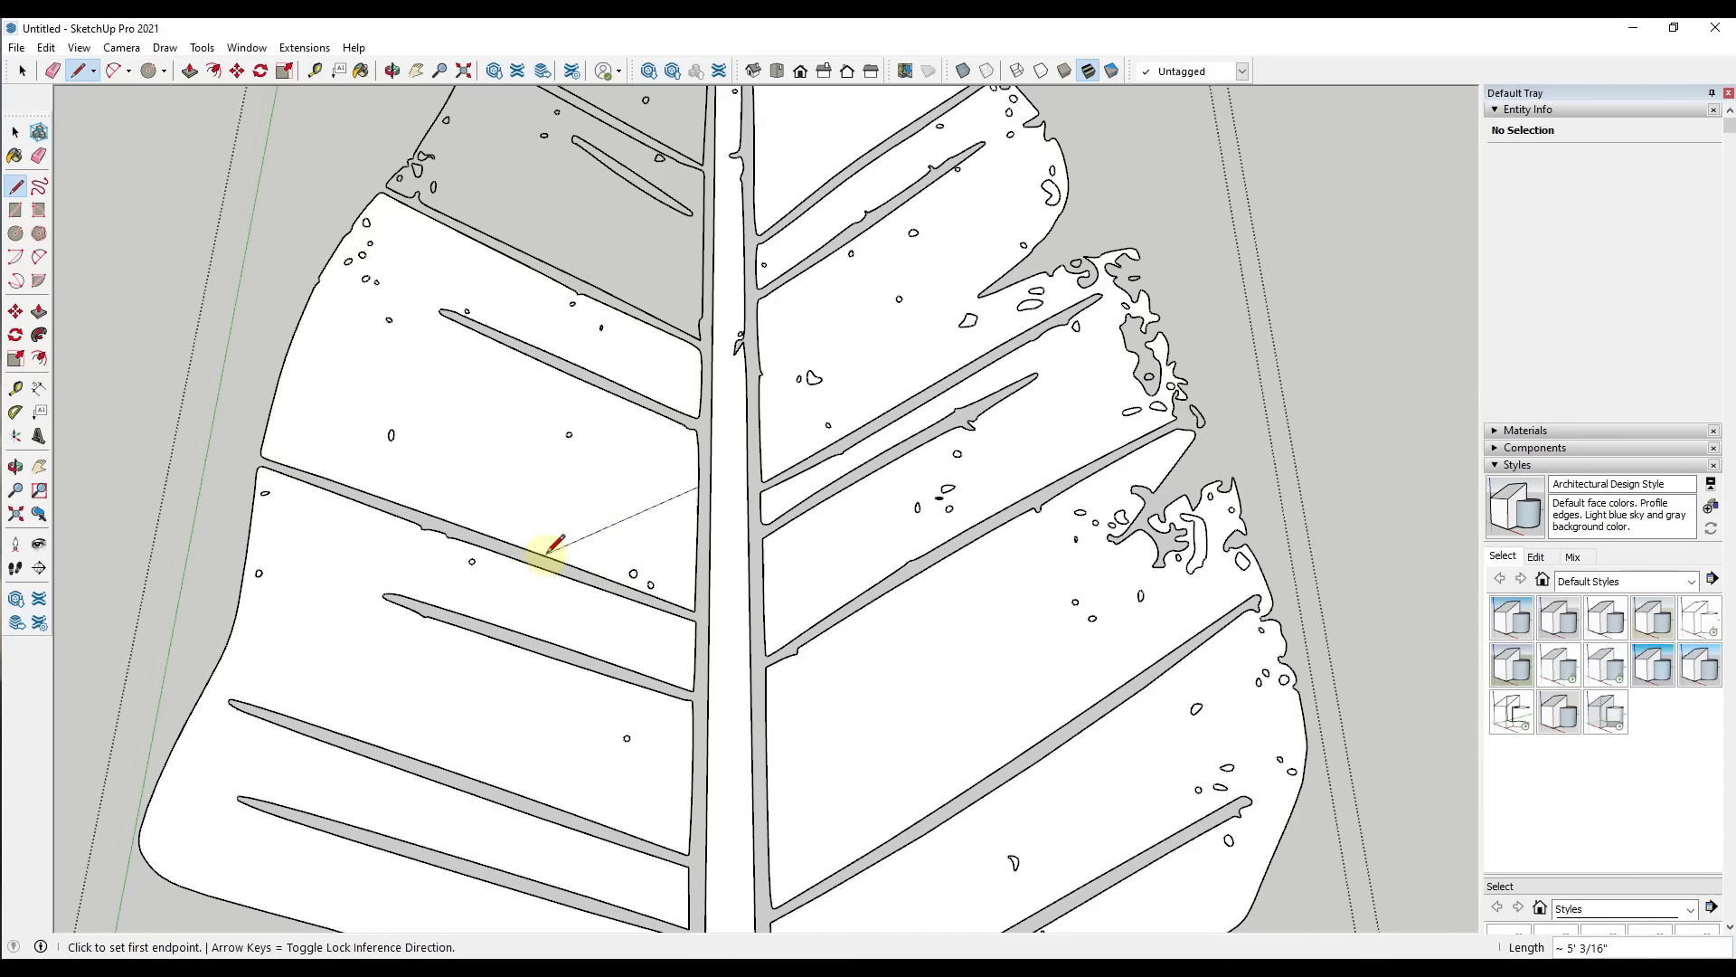
key(space)
key(e)
click(617, 523)
Fill the second-highest unfilled left leaf section by drawing a diagonal across its lower inner corner and erasing it.
scroll(691, 496, down, 3)
shift+middle_drag(839, 400, 783, 599)
scroll(633, 569, up, 3)
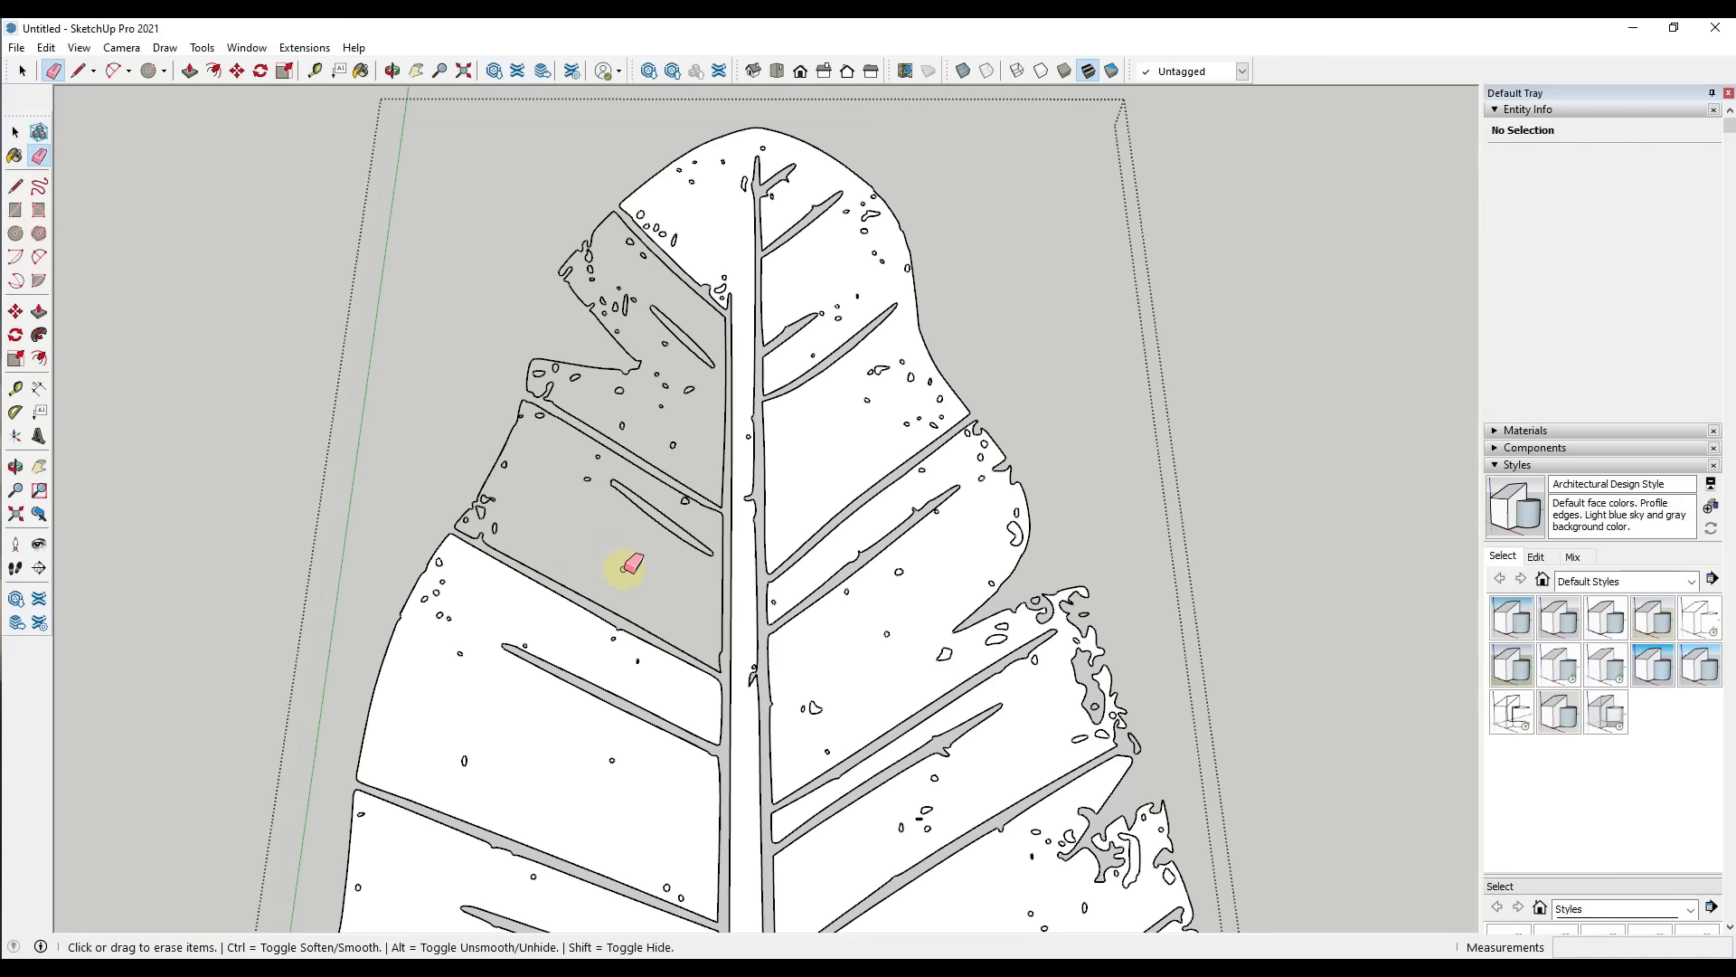
key(space)
key(l)
click(741, 595)
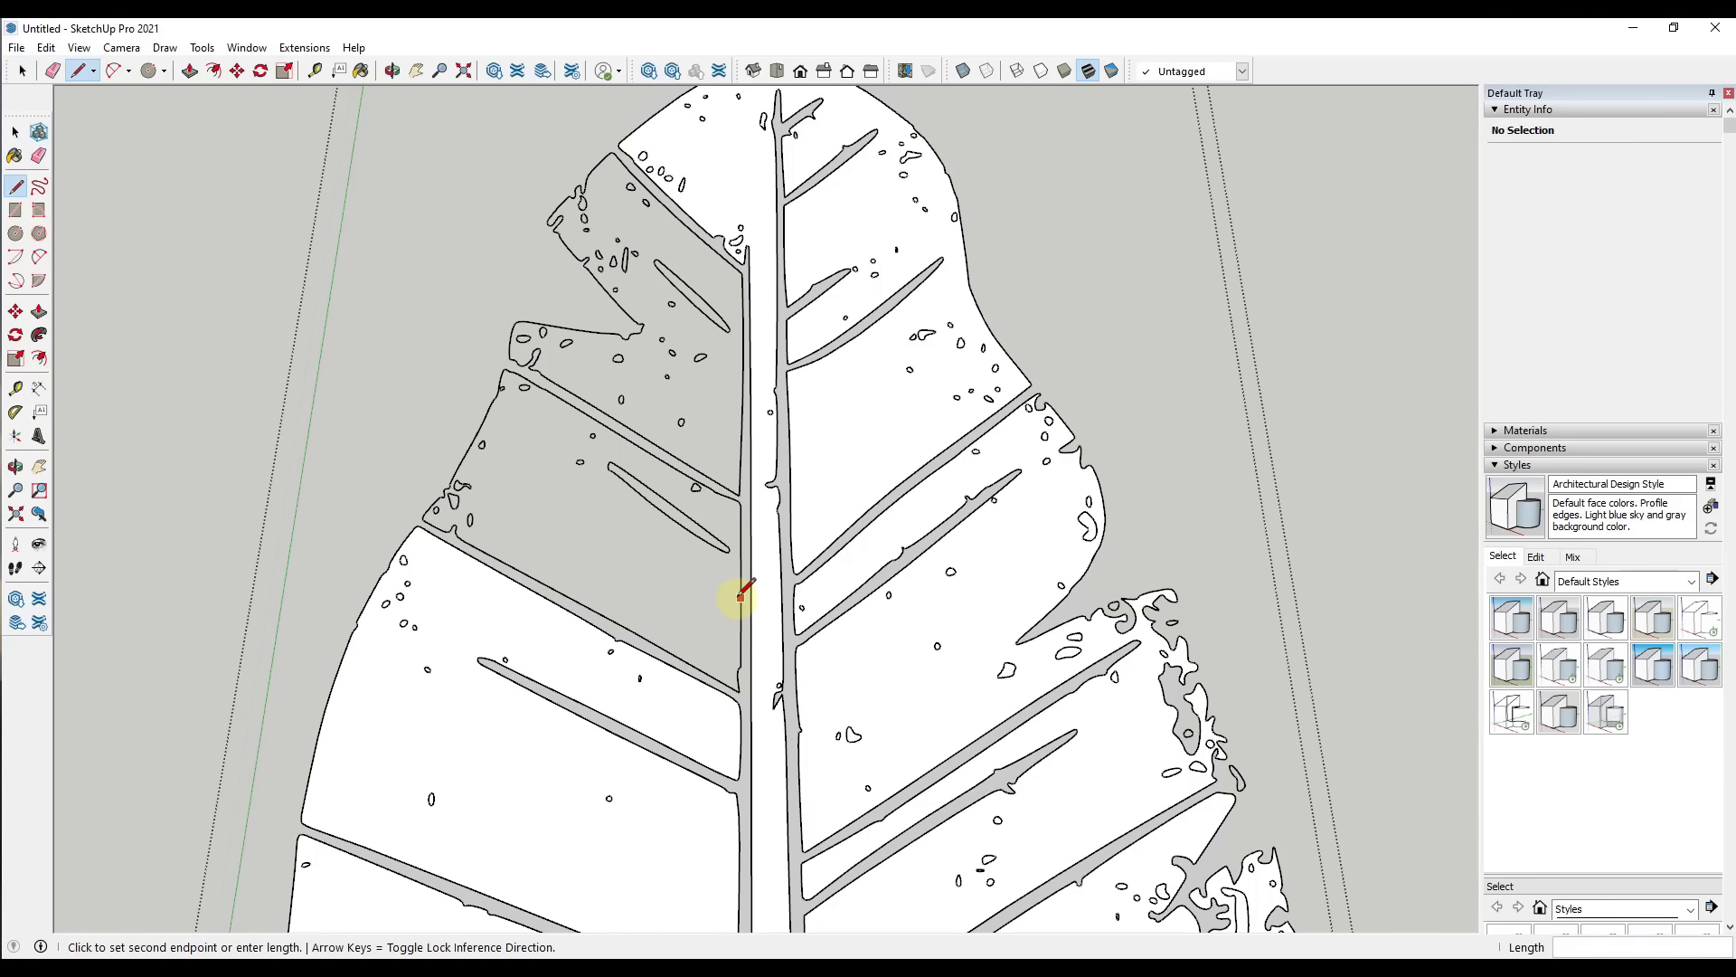
click(671, 653)
key(space)
key(e)
click(703, 626)
key(space)
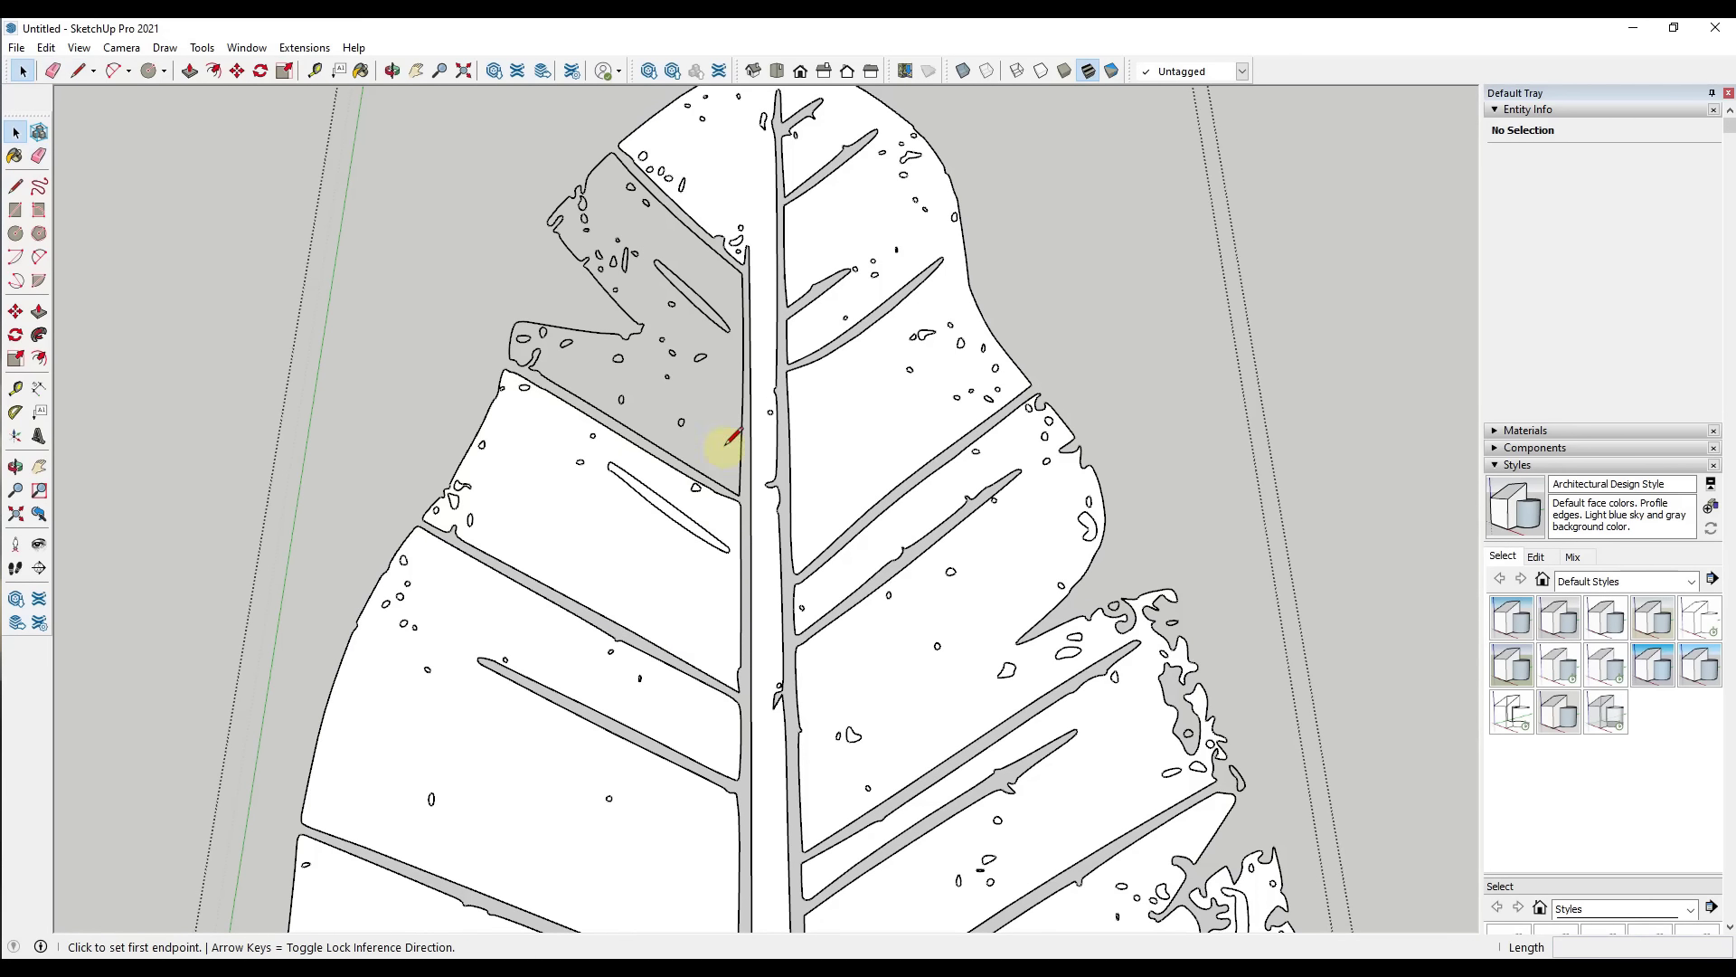
Draw a line about 2' 8" long across the last unfilled left section near the leaf tip, and erase it once filled.
click(742, 413)
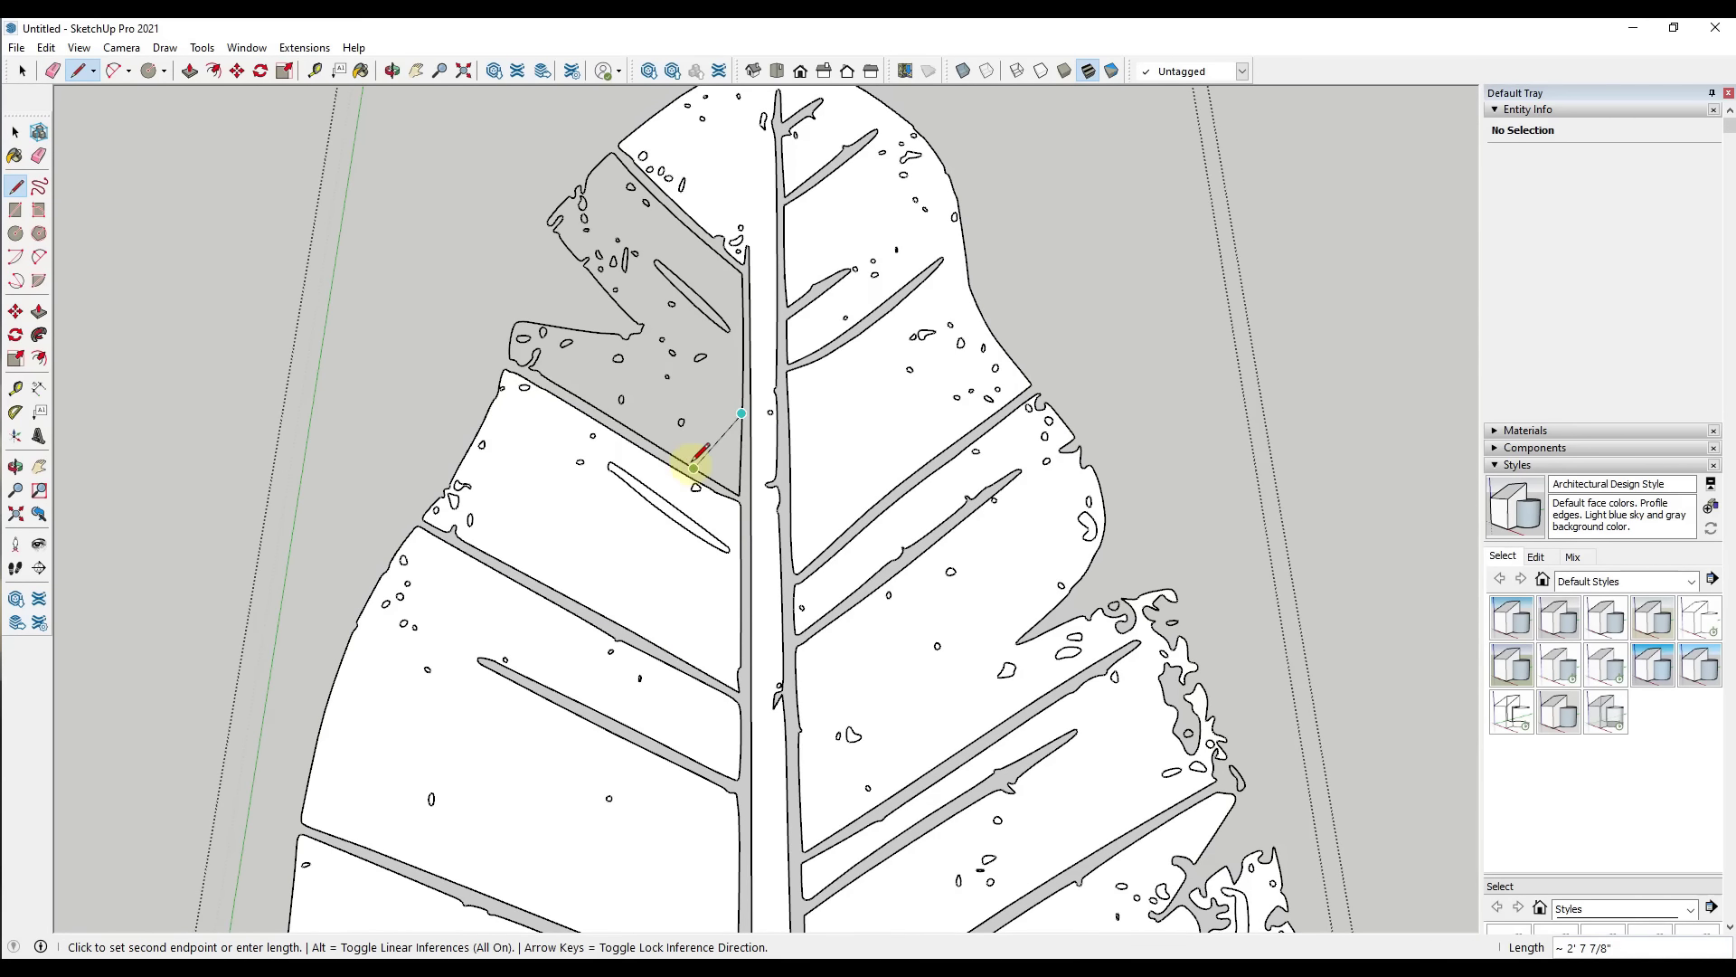
click(694, 467)
key(e)
scroll(909, 802, down, 3)
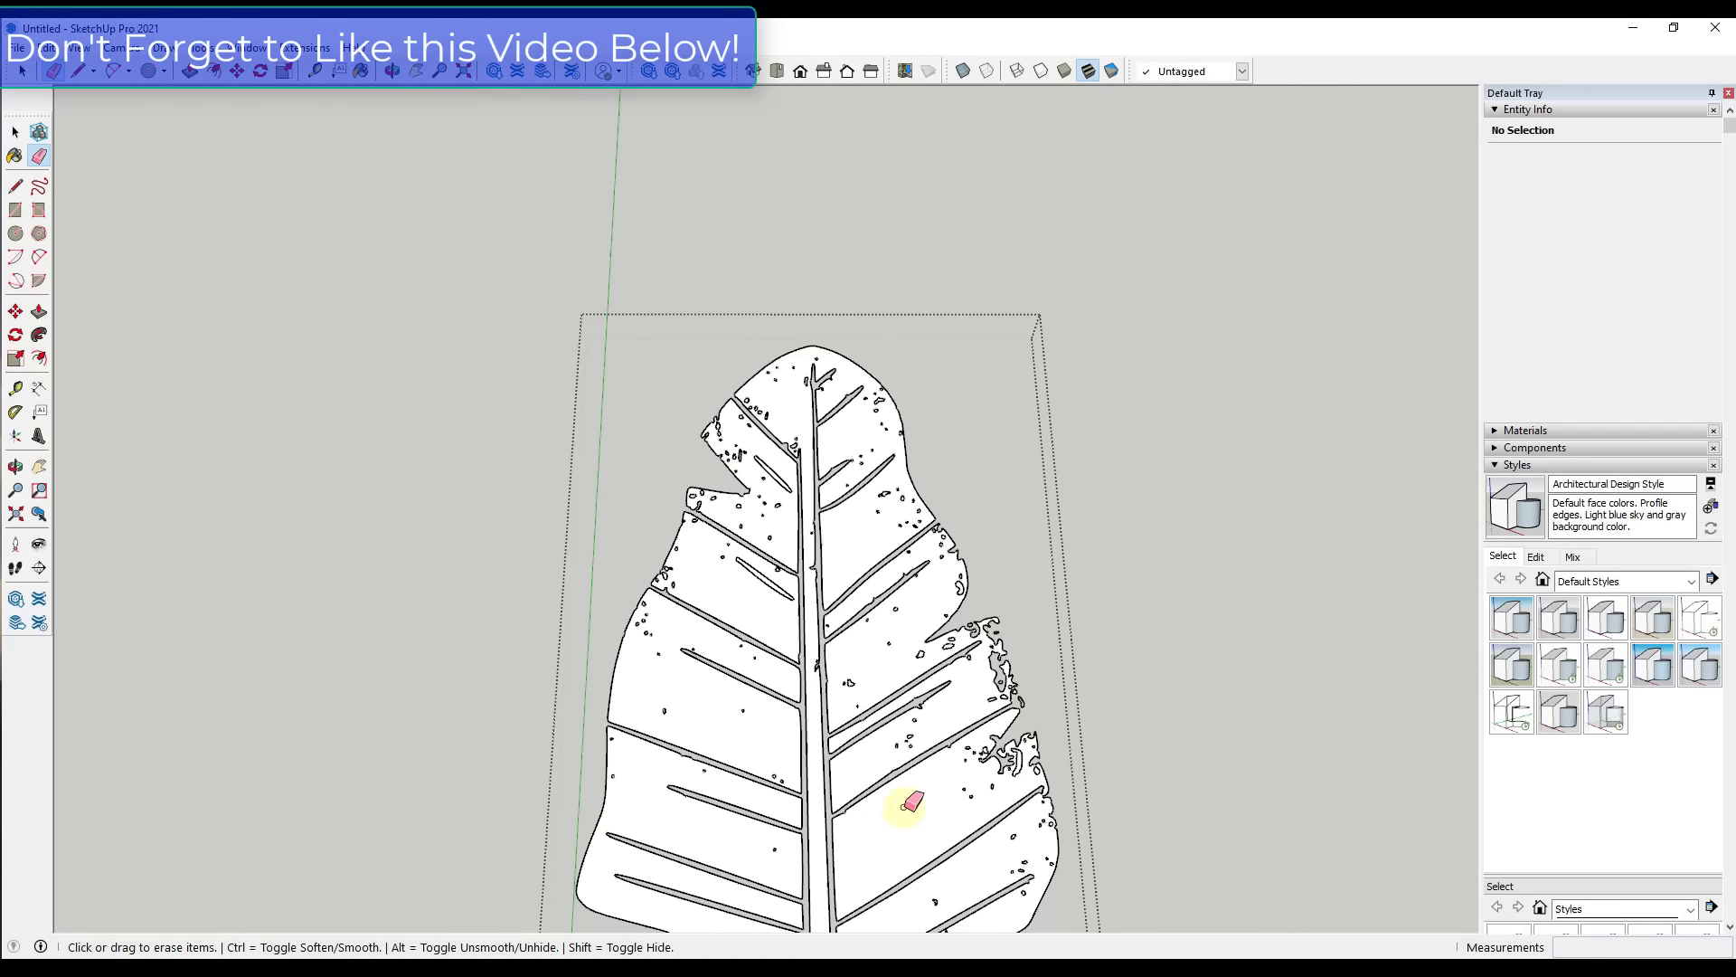
middle_drag(904, 807, 850, 743)
scroll(849, 415, down, 2)
middle_drag(853, 678, 756, 615)
scroll(702, 760, up, 2)
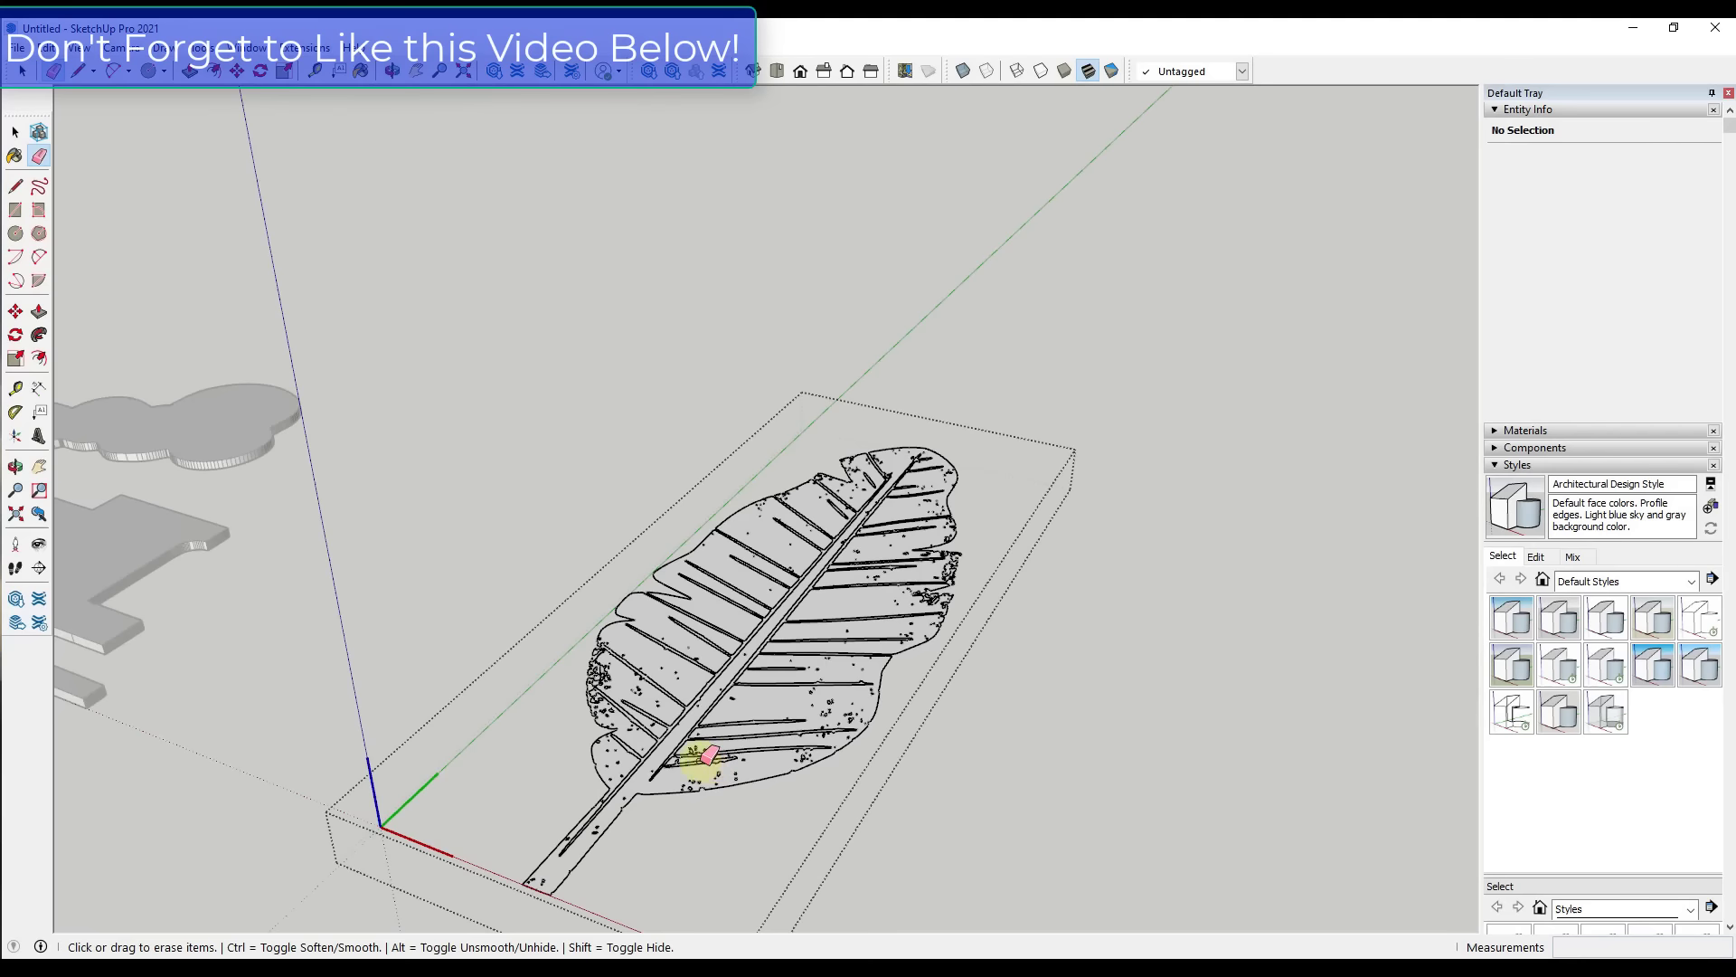
Push/Pull the large connected leaf face, including the stem, midrib and tip, up 1' 2 1/16" to match the neighbouring extruded shape's height.
scroll(709, 755, up, 2)
key(space)
key(p)
click(651, 784)
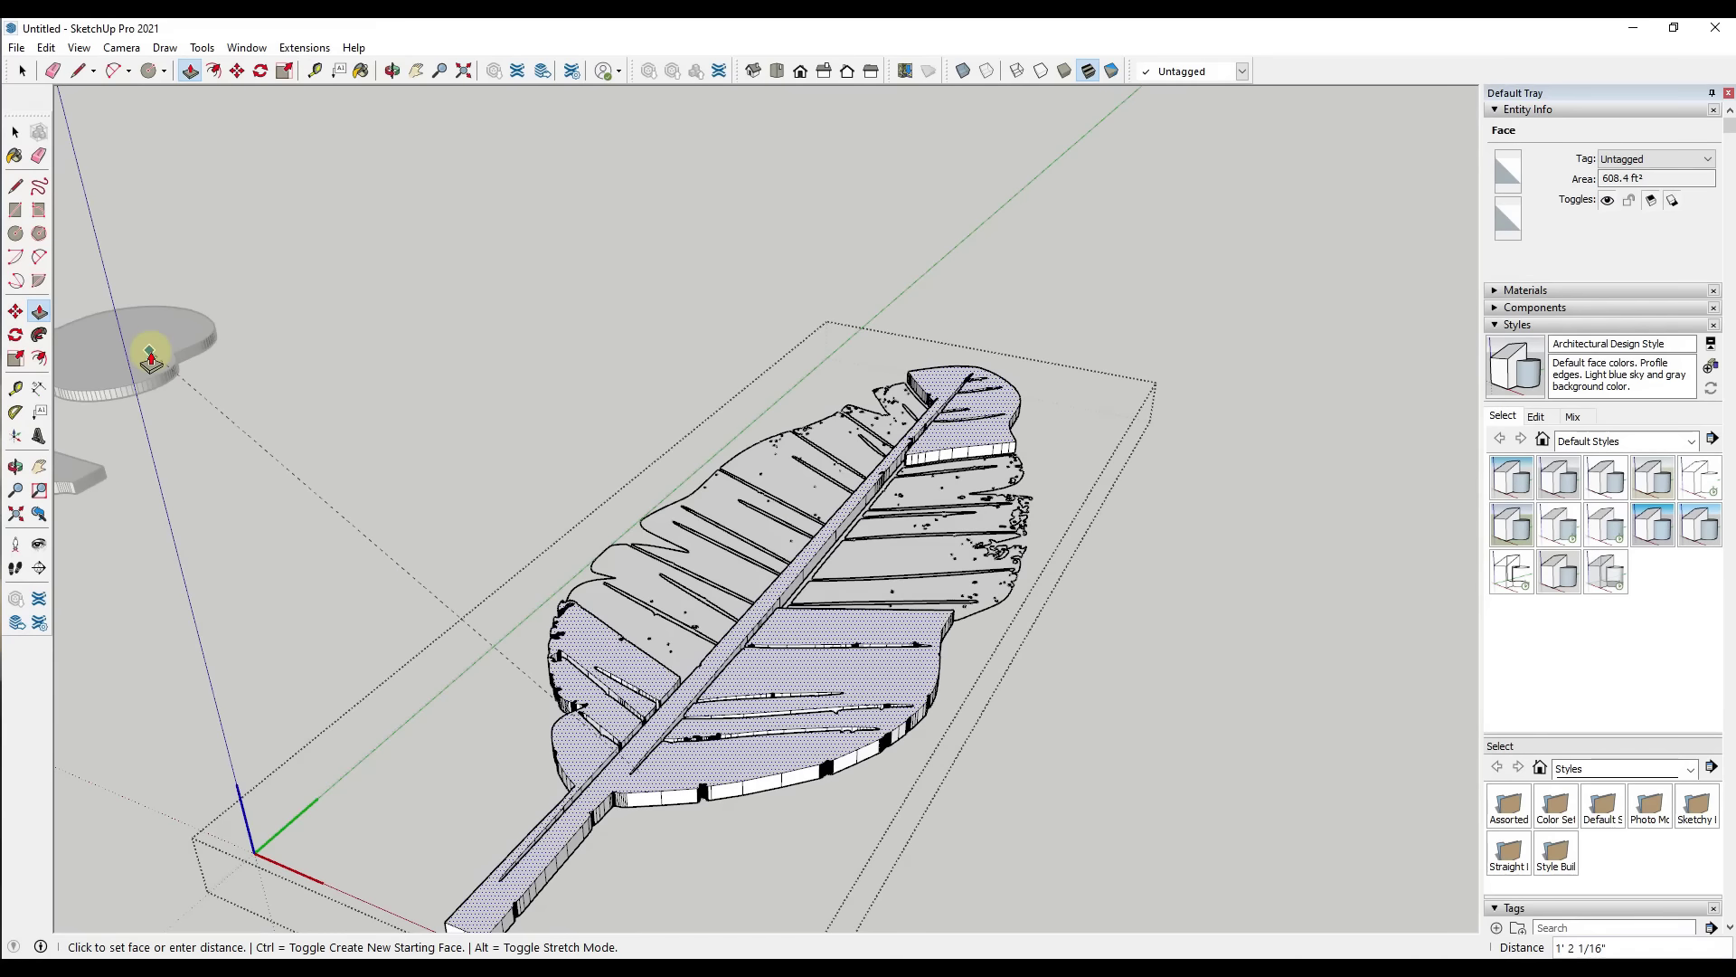
click(680, 657)
Repeat the same Push/Pull distance on the remaining flat leaf sections along both sides of the midrib, and clear the selection.
scroll(683, 651, up, 2)
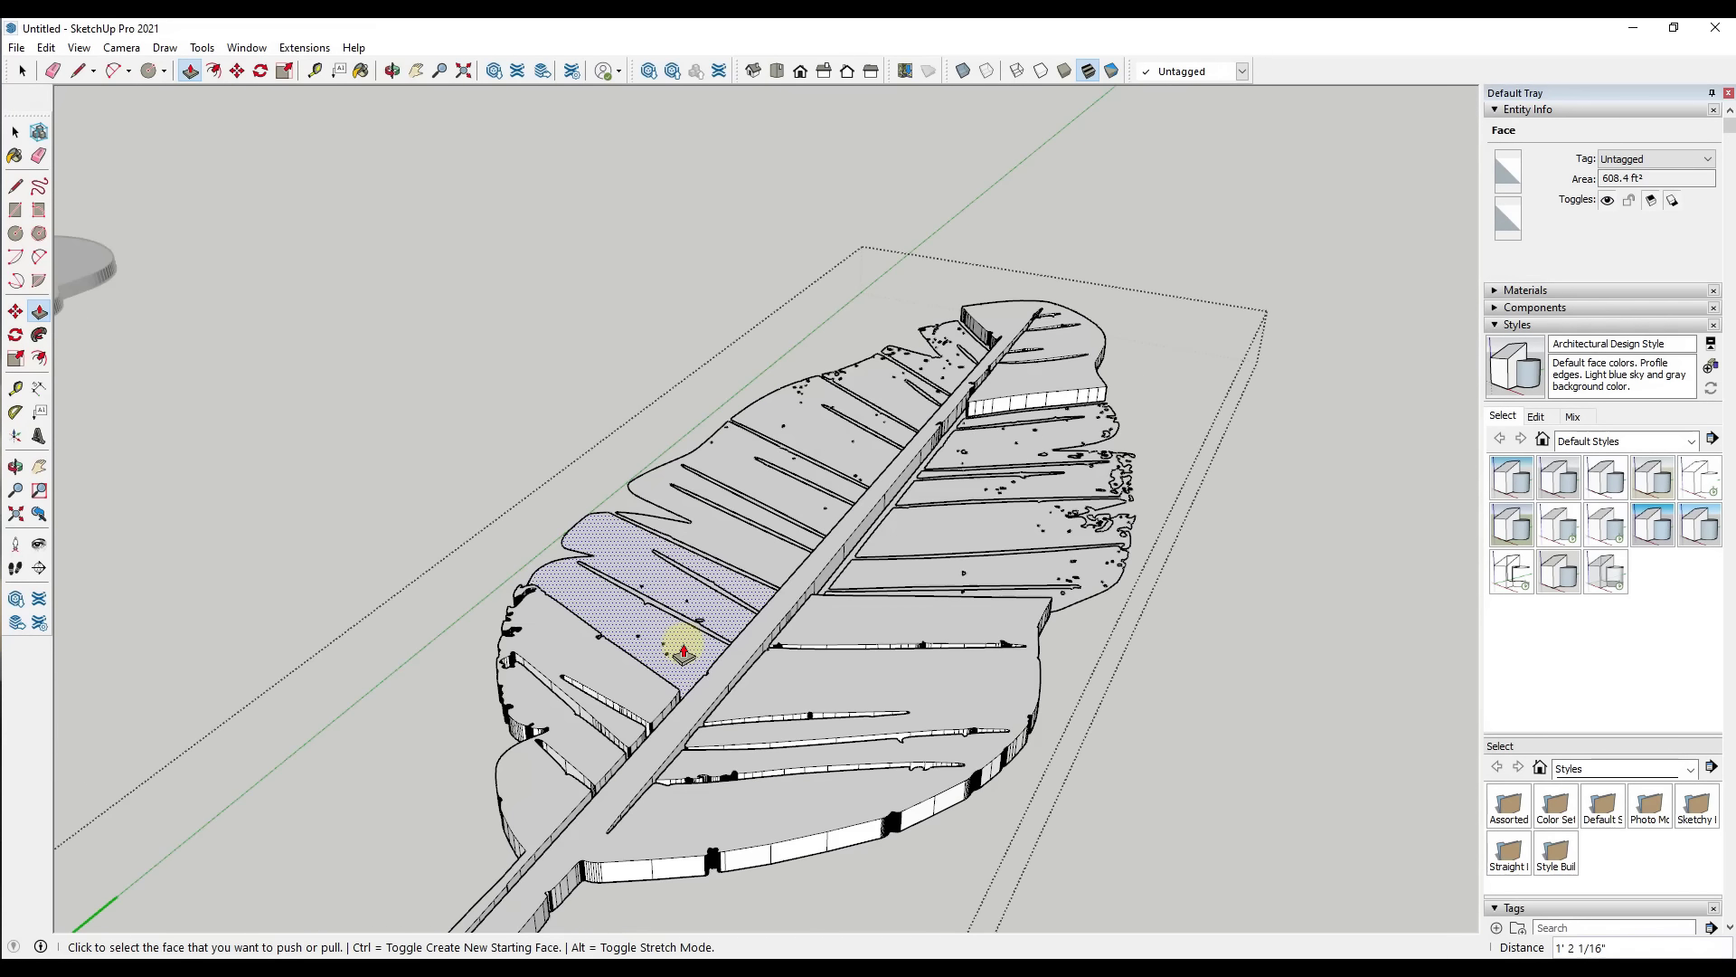
double_click(676, 644)
double_click(736, 548)
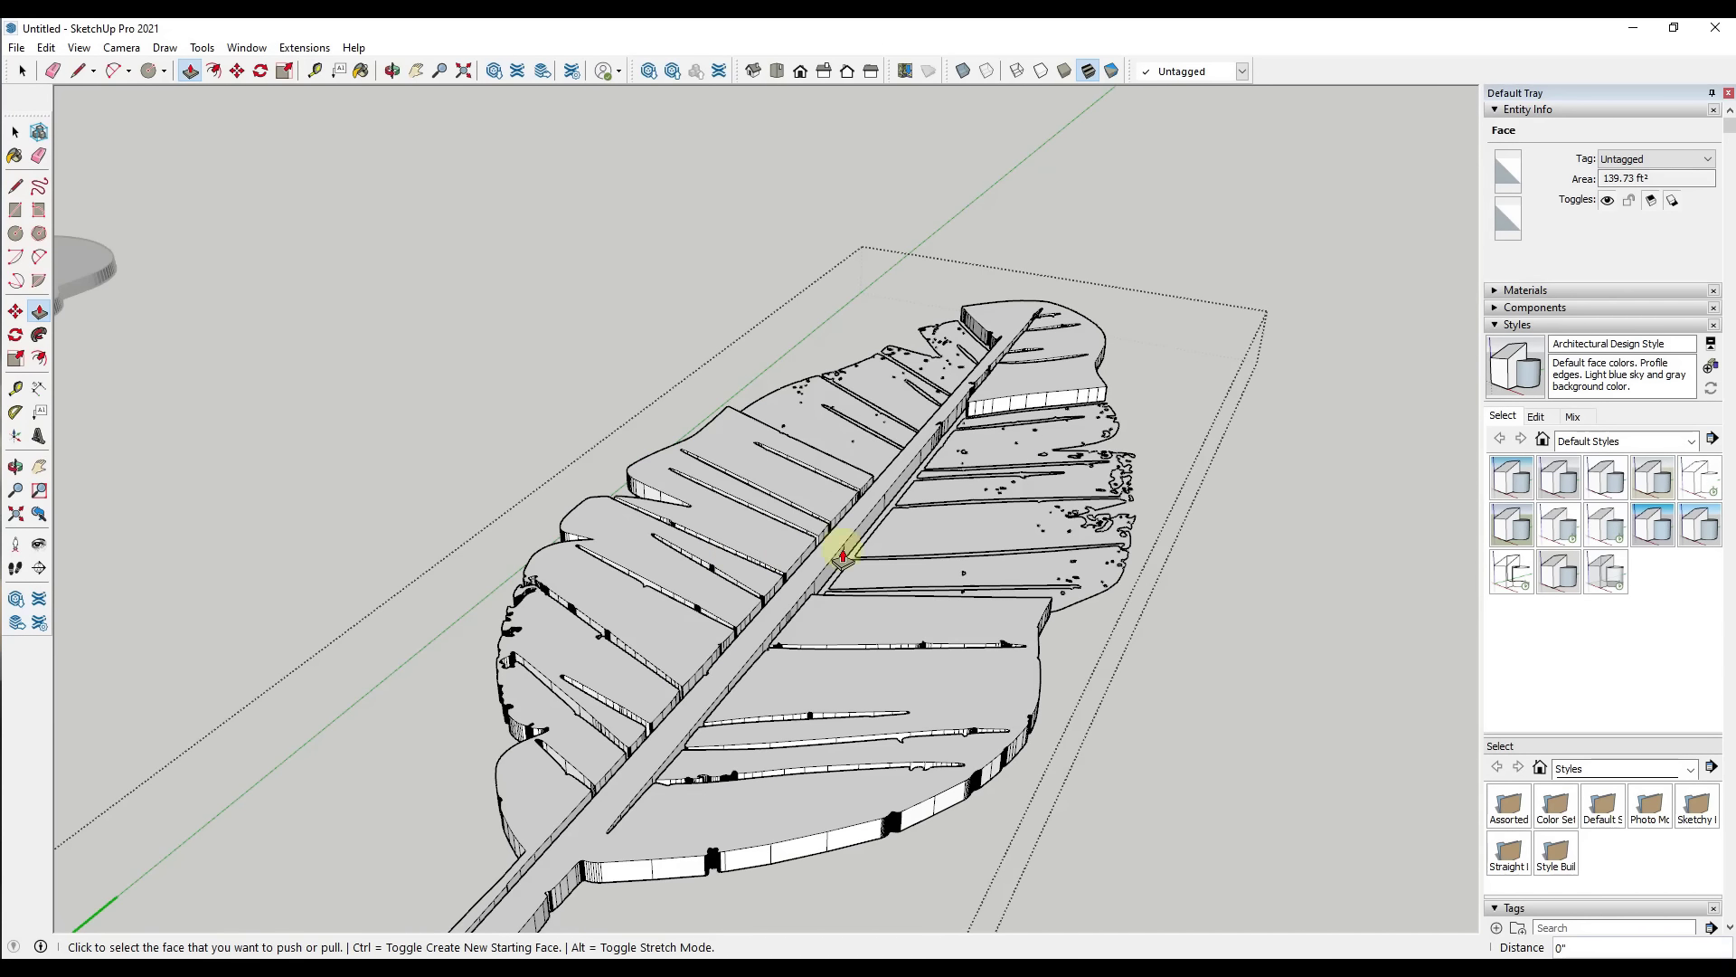
double_click(911, 530)
double_click(833, 445)
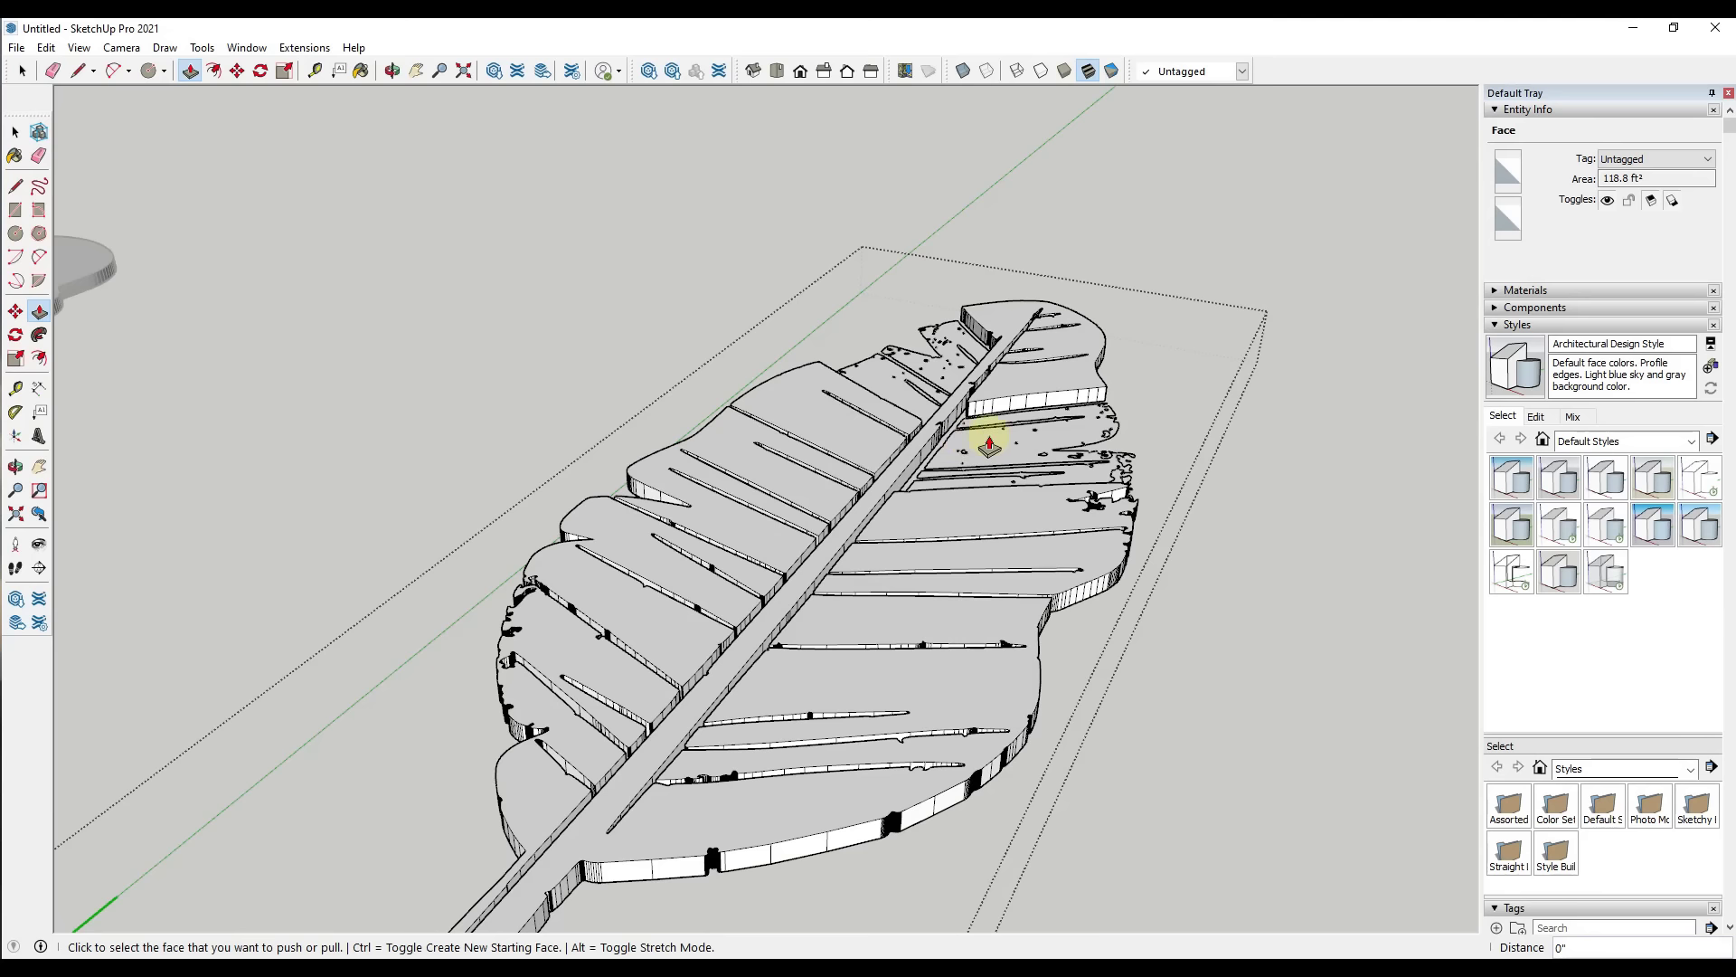
click(888, 391)
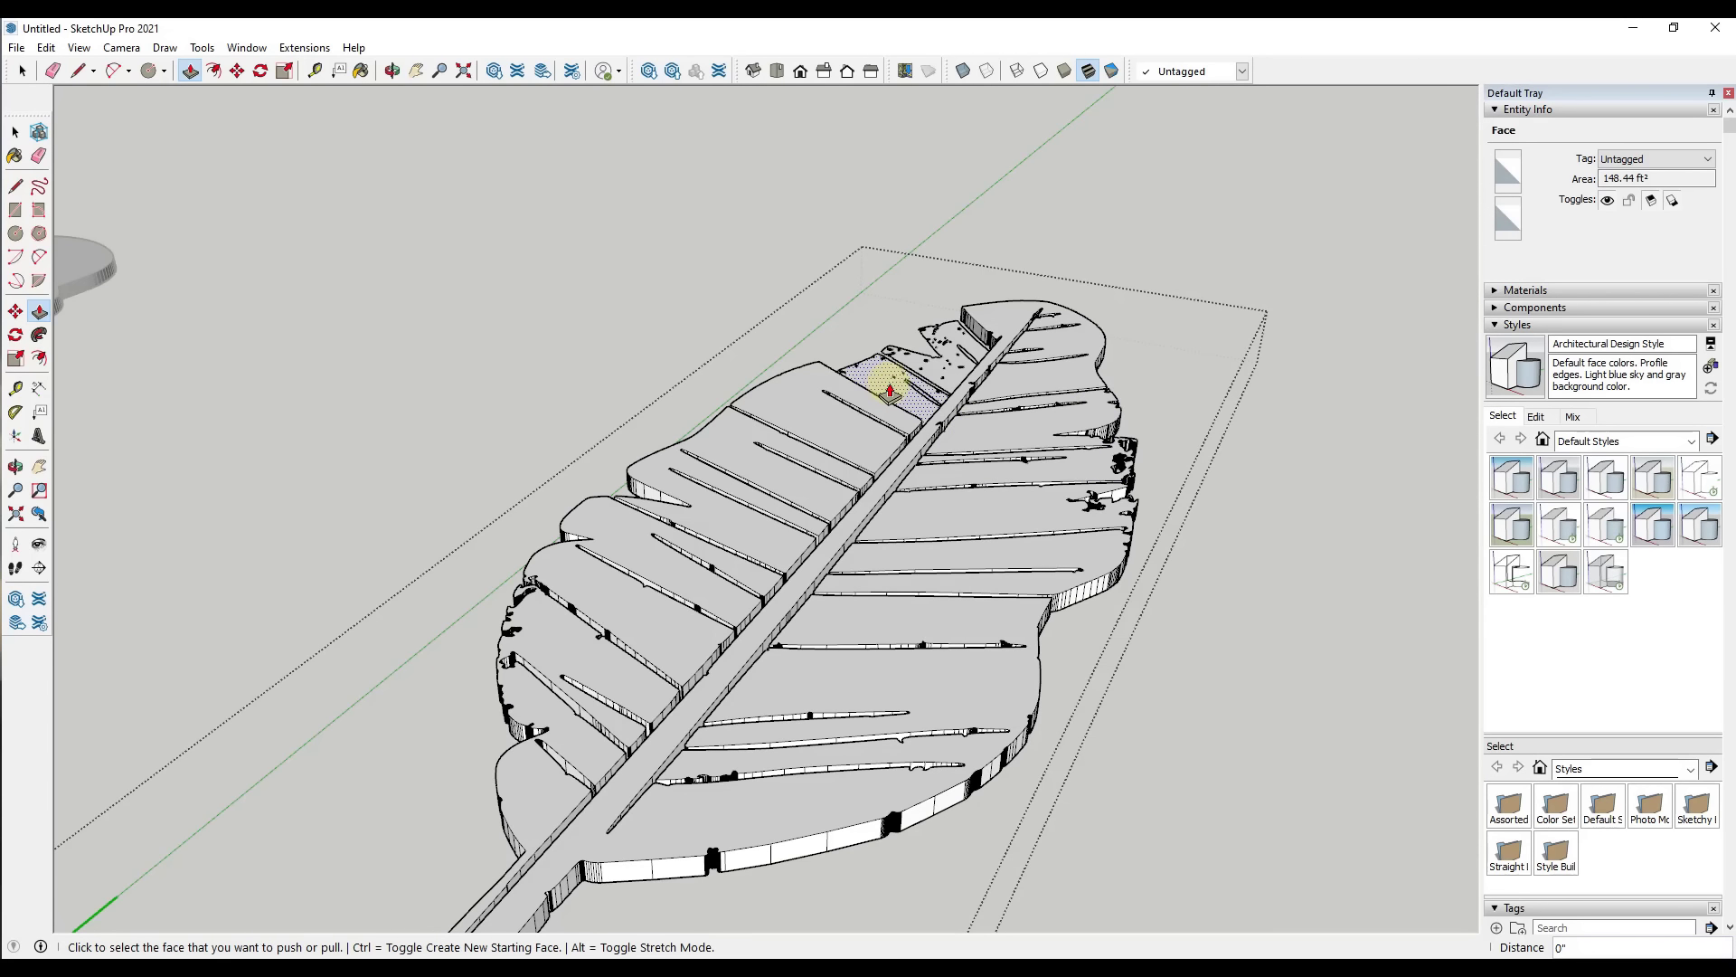
double_click(945, 365)
key(space)
click(1153, 534)
Select all of the extruded leaf's geometry, soften its edges with Soften coplanar enabled, and deselect it.
middle_drag(1153, 534, 751, 353)
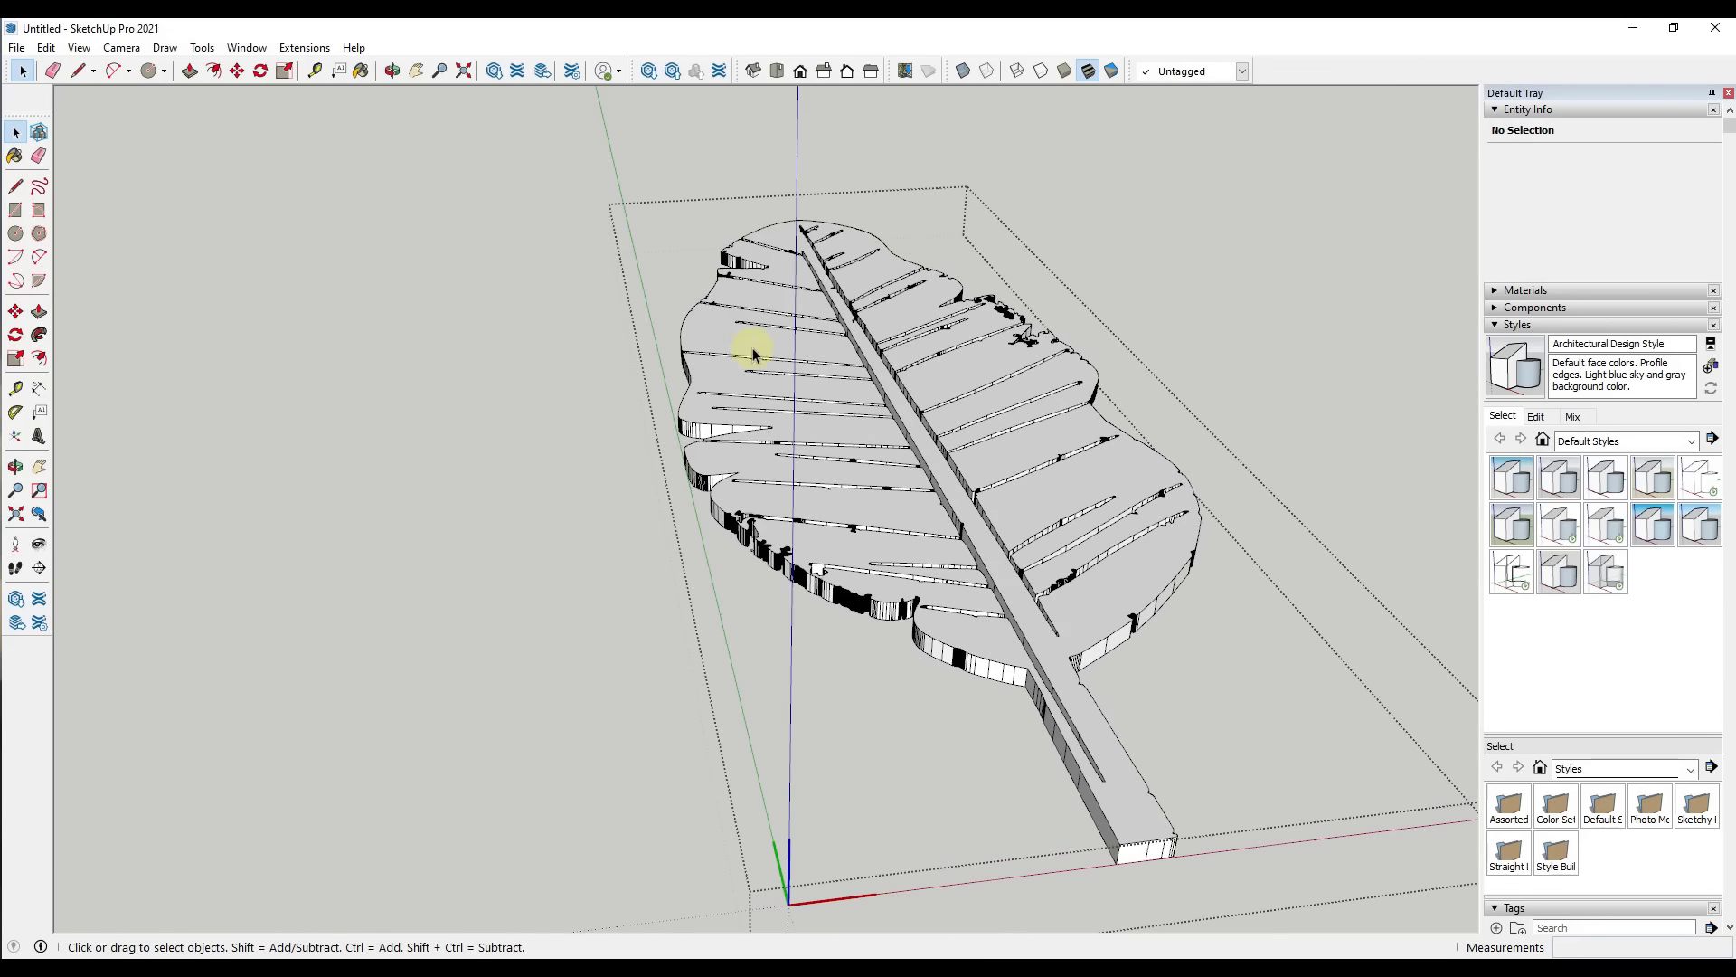
scroll(752, 353, down, 3)
scroll(882, 525, up, 2)
scroll(883, 534, up, 2)
scroll(859, 484, down, 1)
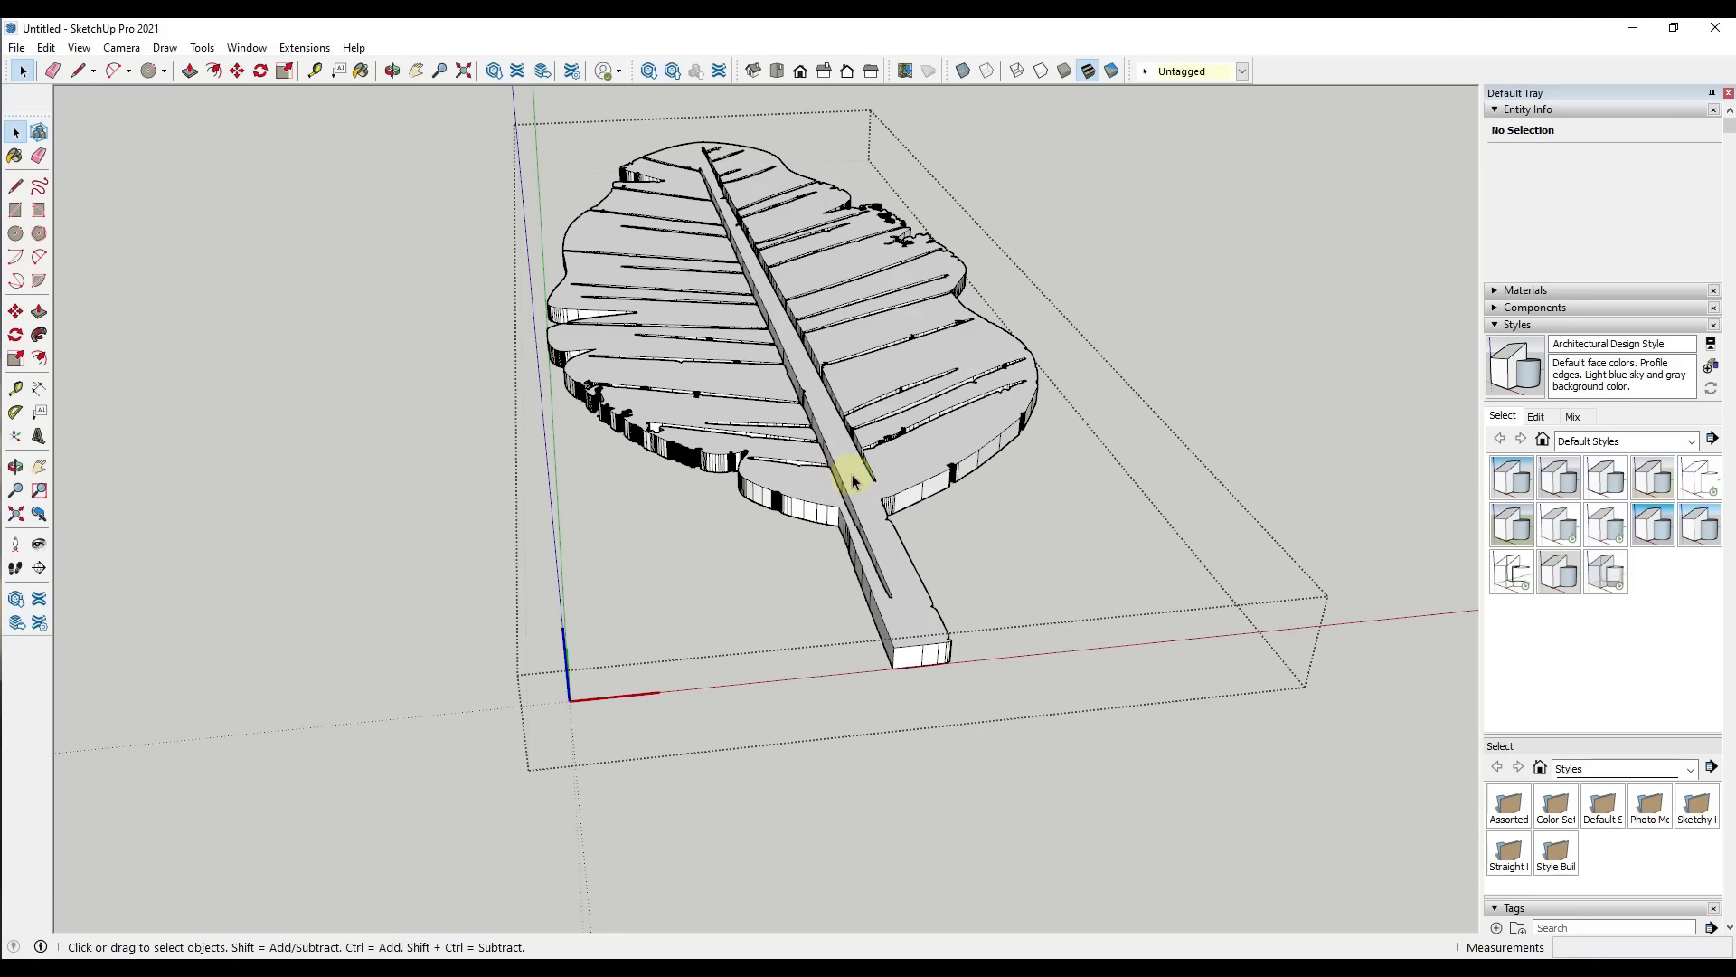
triple_click(851, 474)
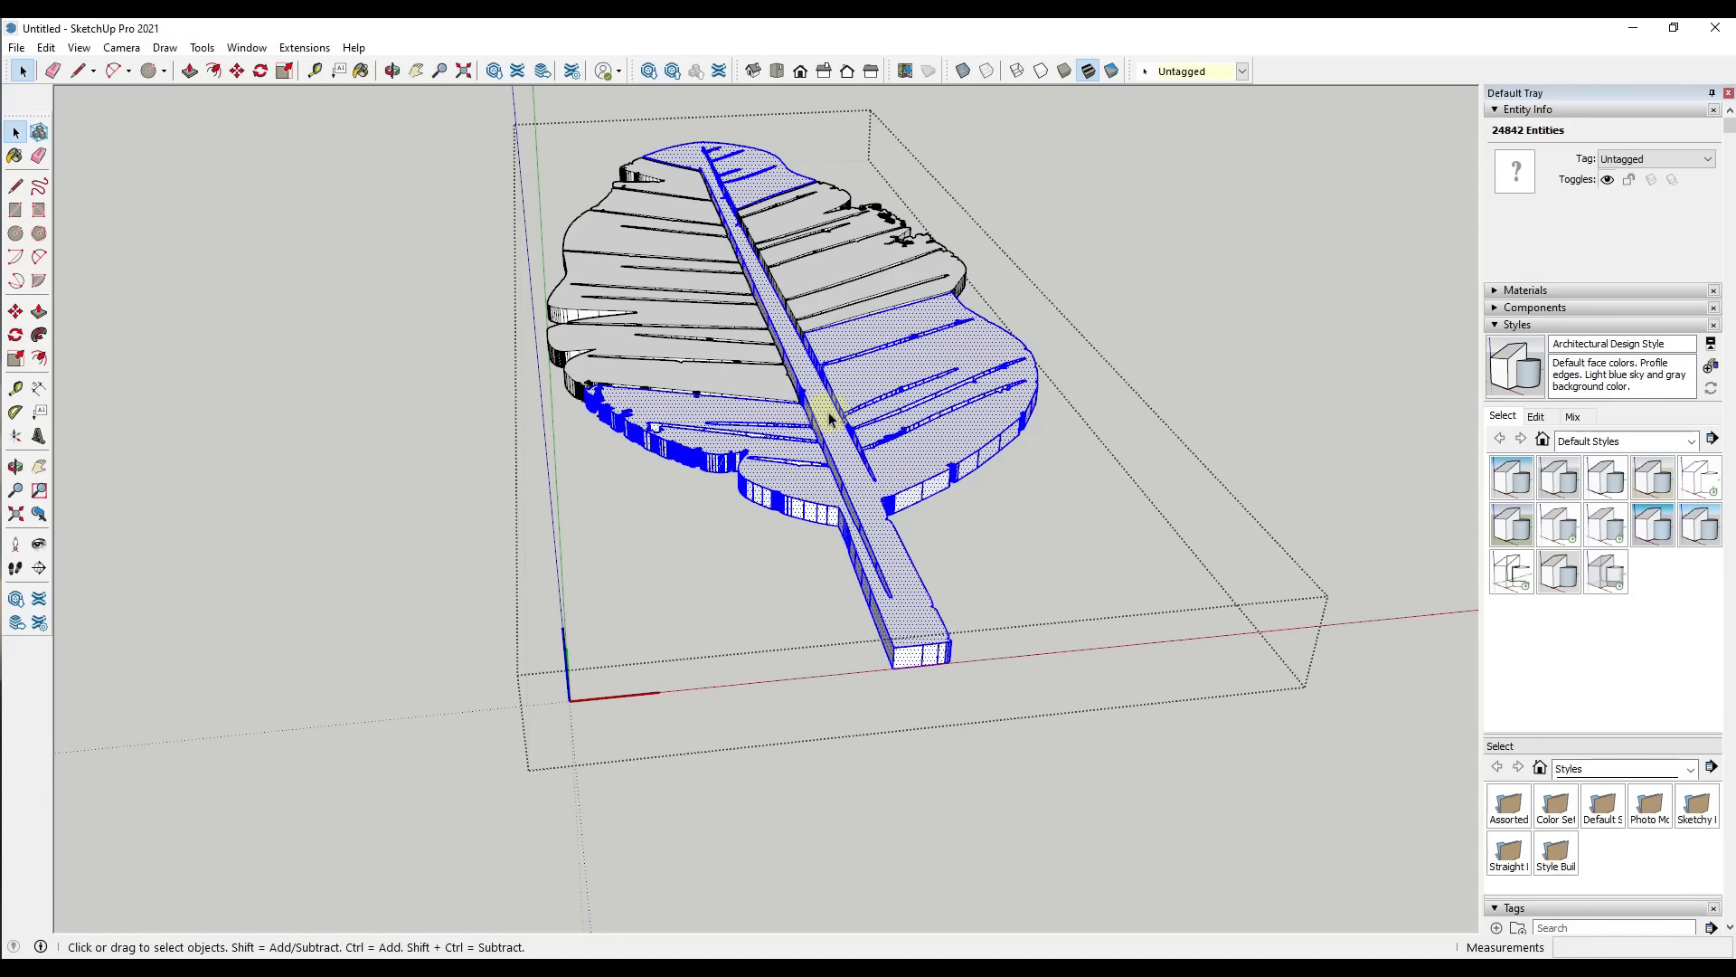
key(ctrl+a)
scroll(1601, 660, down, 5)
scroll(1610, 624, down, 4)
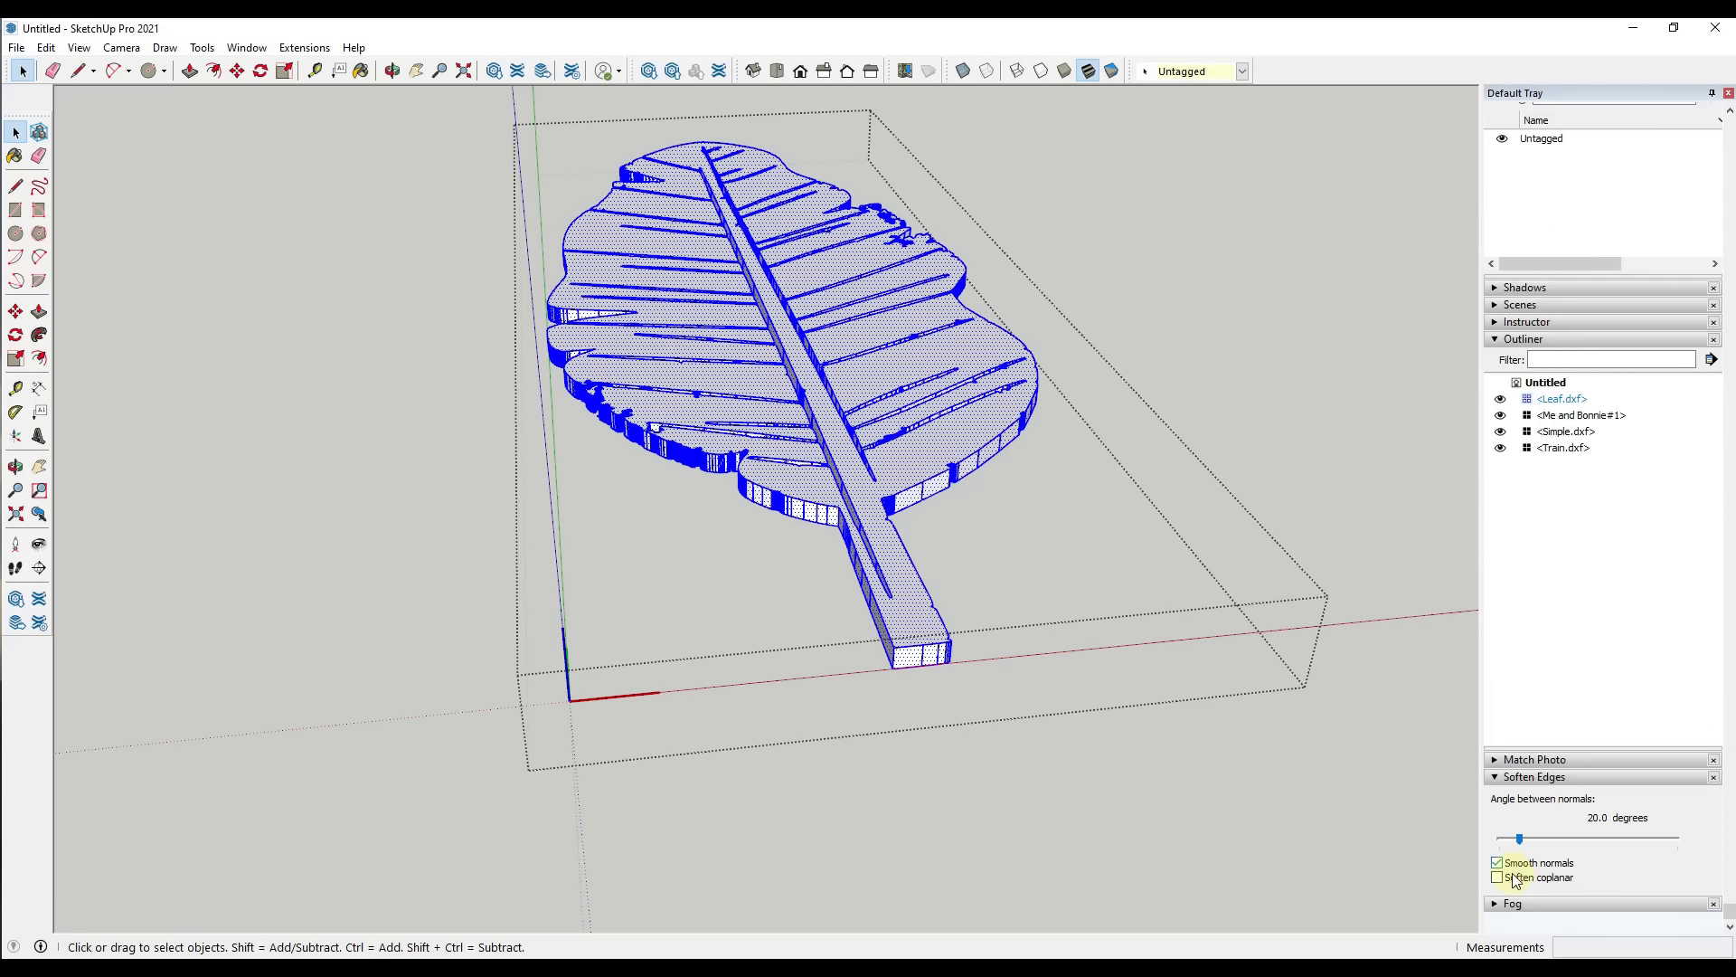
click(1497, 879)
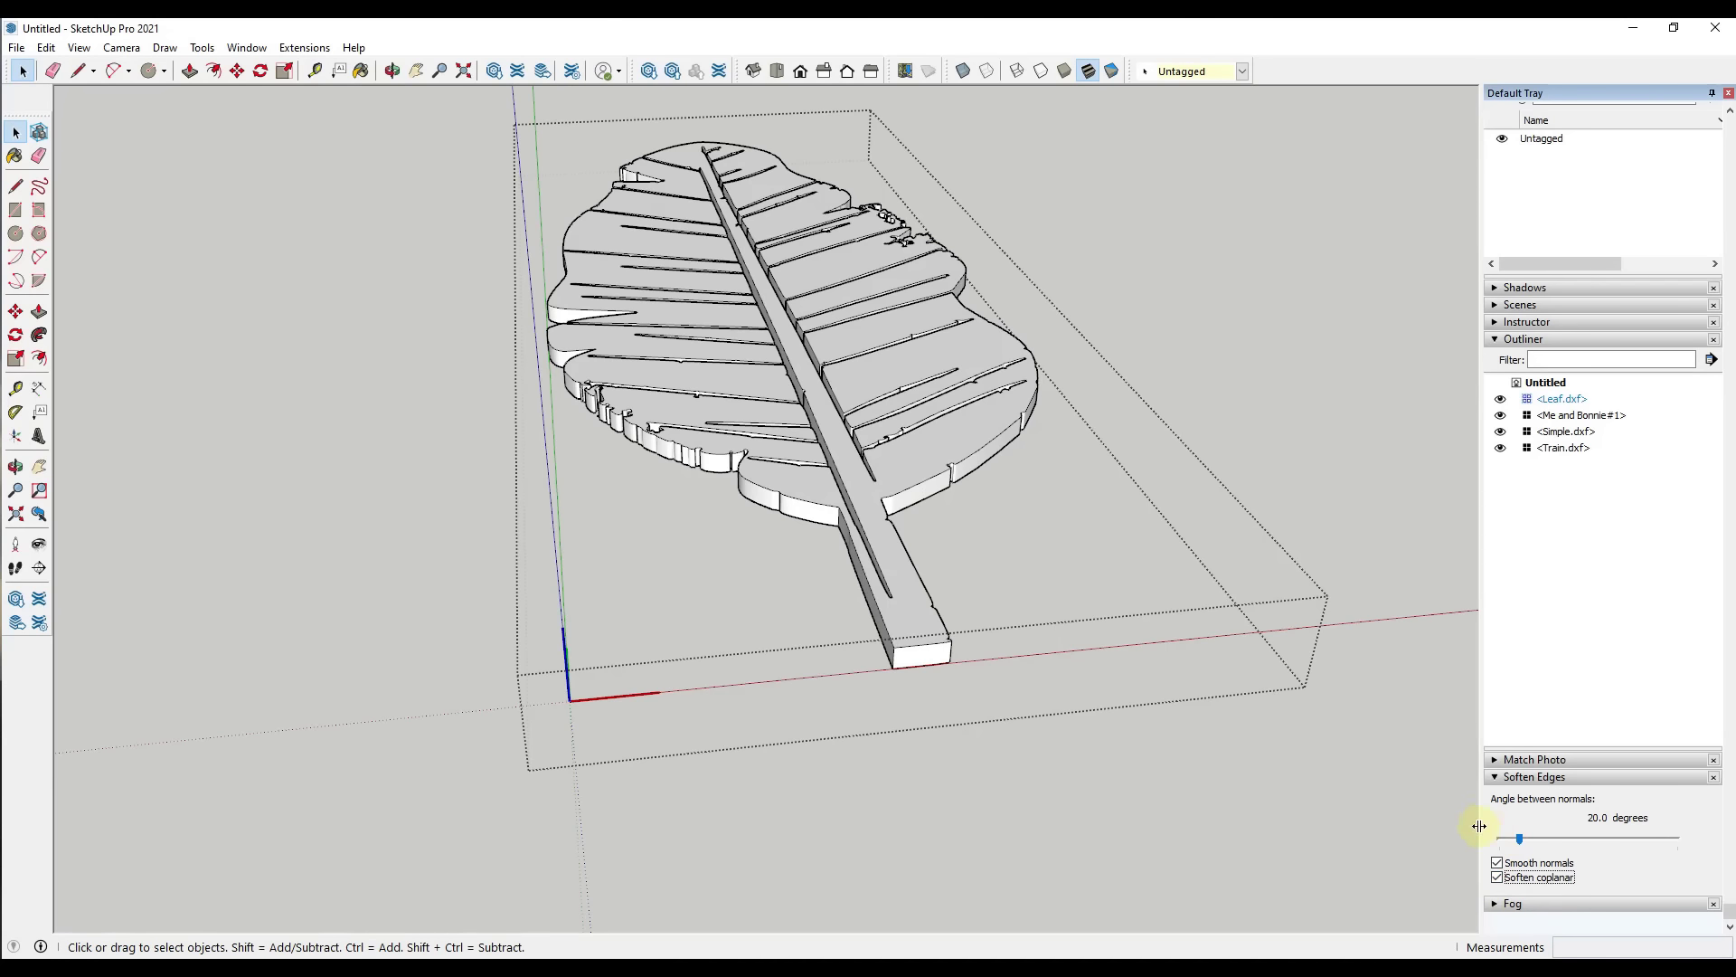
key(ctrl+a)
click(1101, 504)
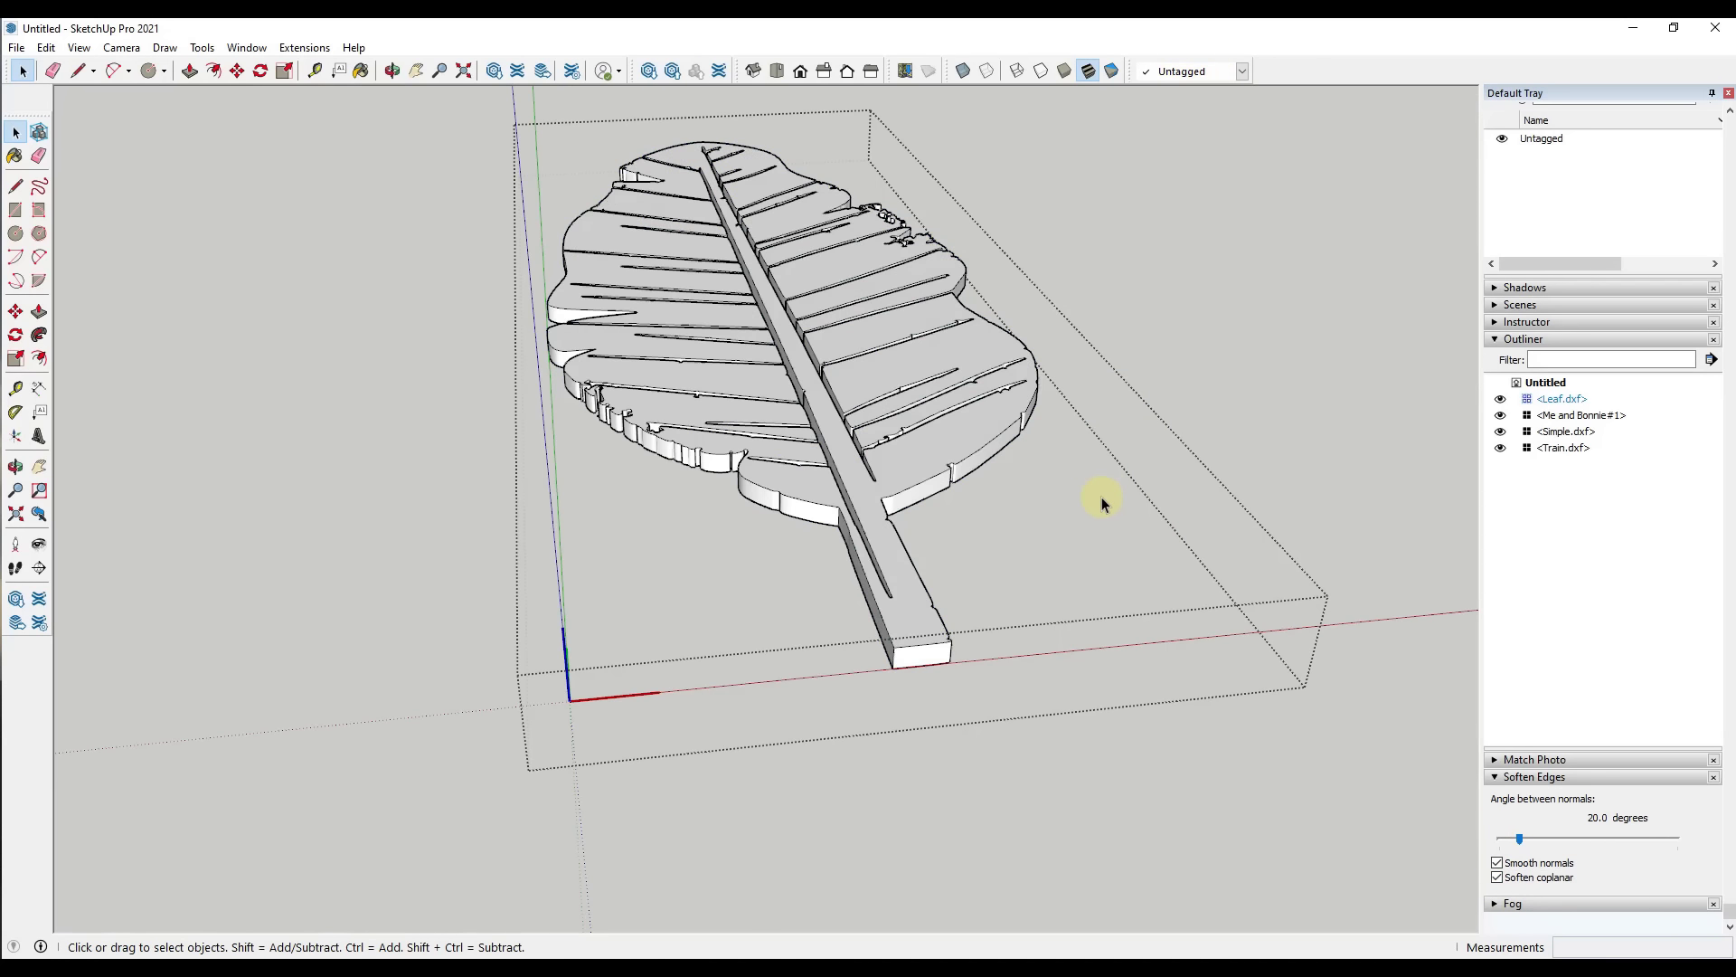
middle_drag(1101, 499, 819, 532)
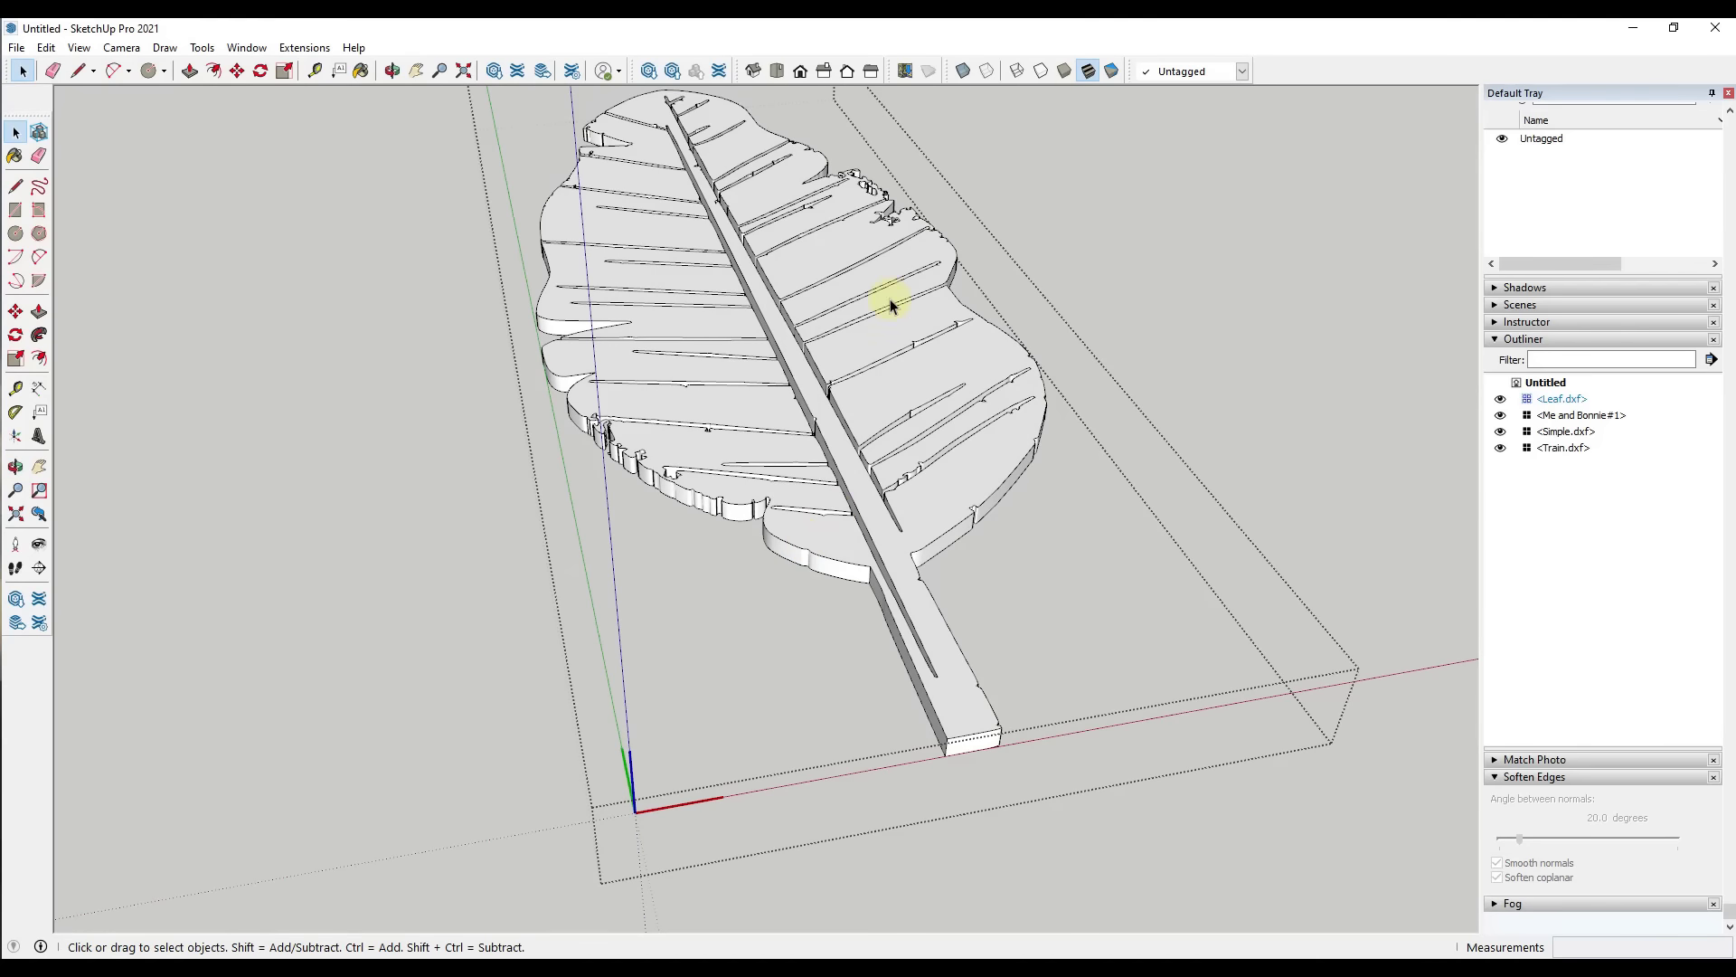